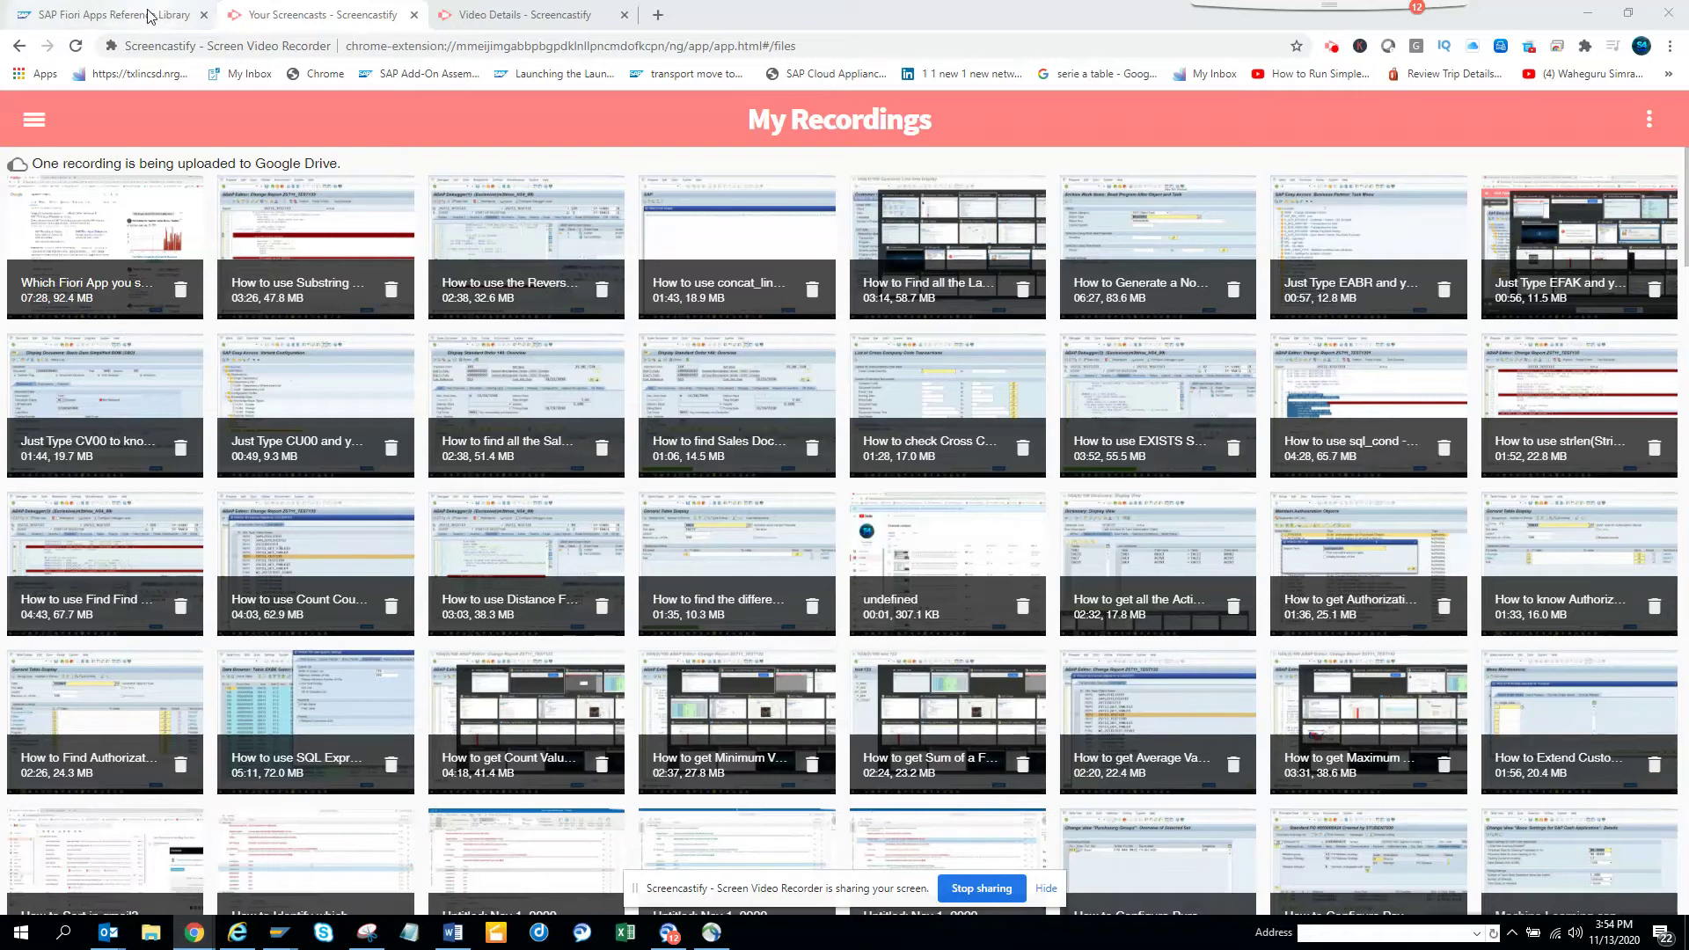
Step: Search the Fiori Apps Reference Library's All apps list for fbl5n
click(152, 15)
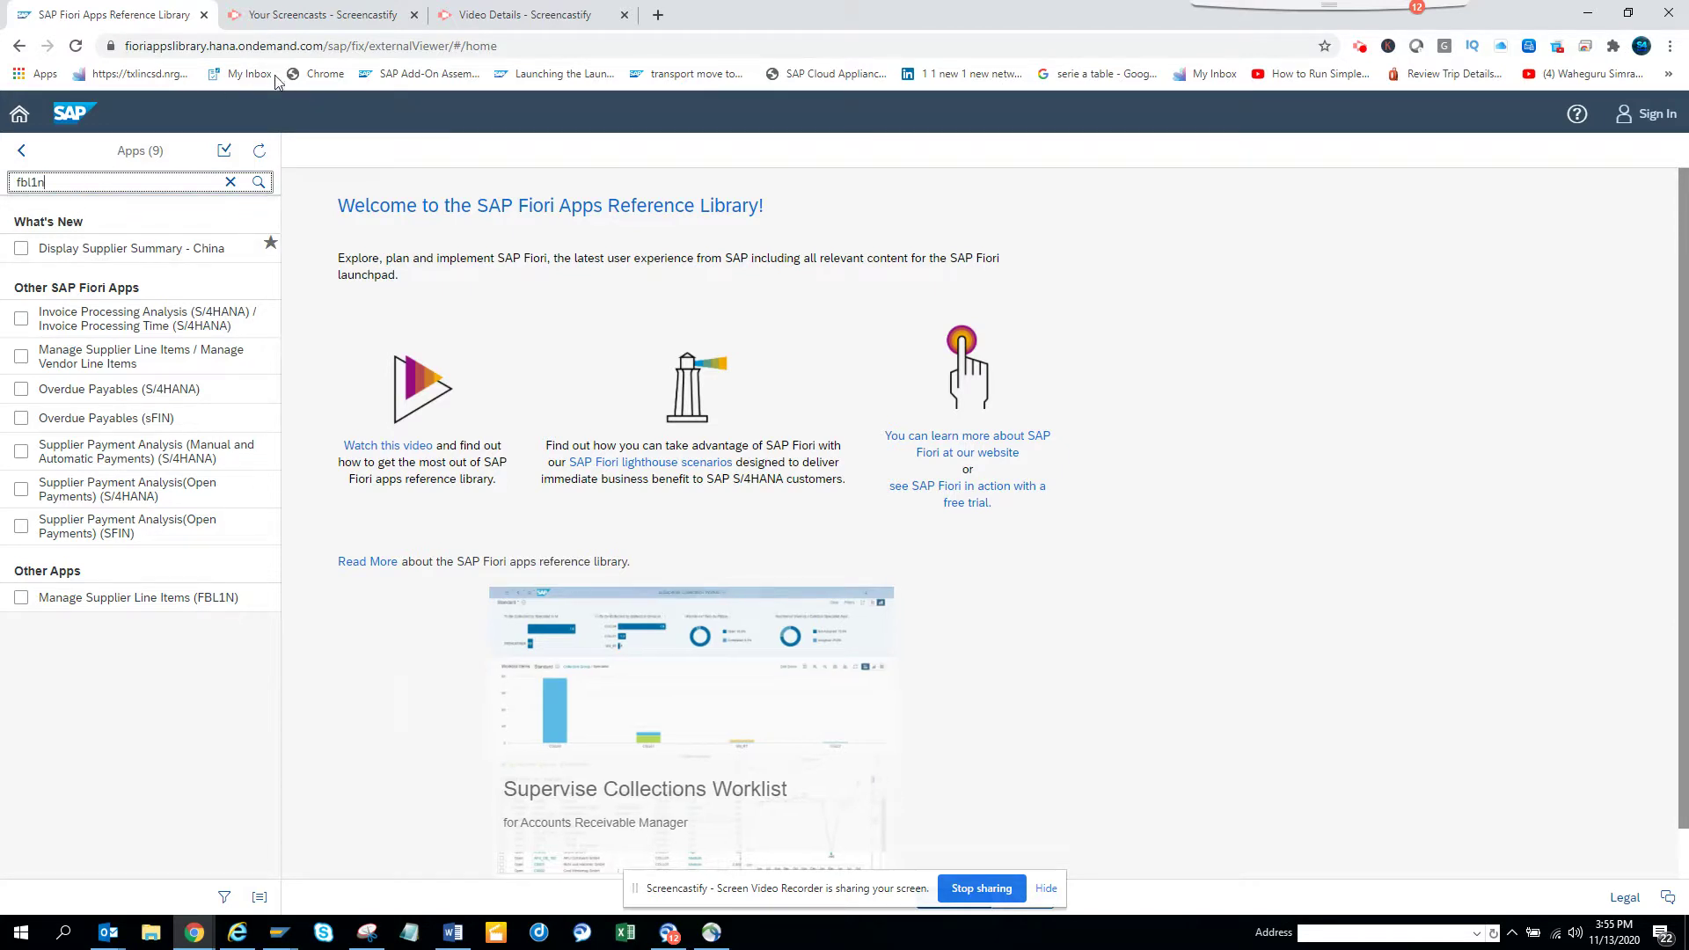
click(22, 151)
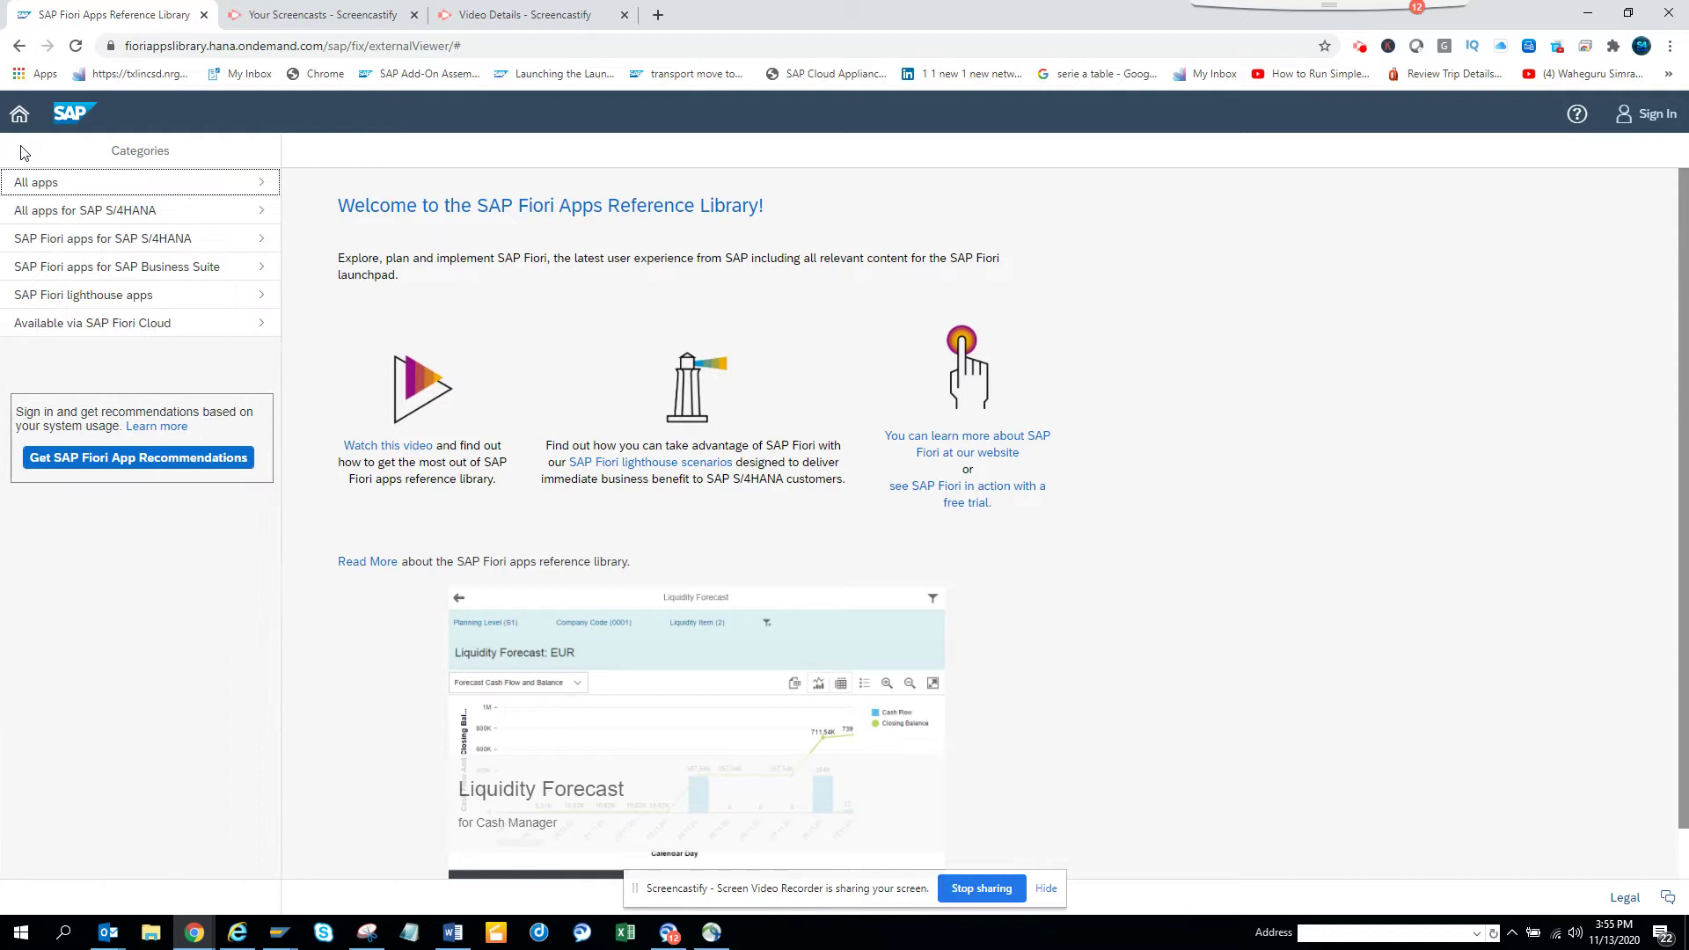
click(49, 182)
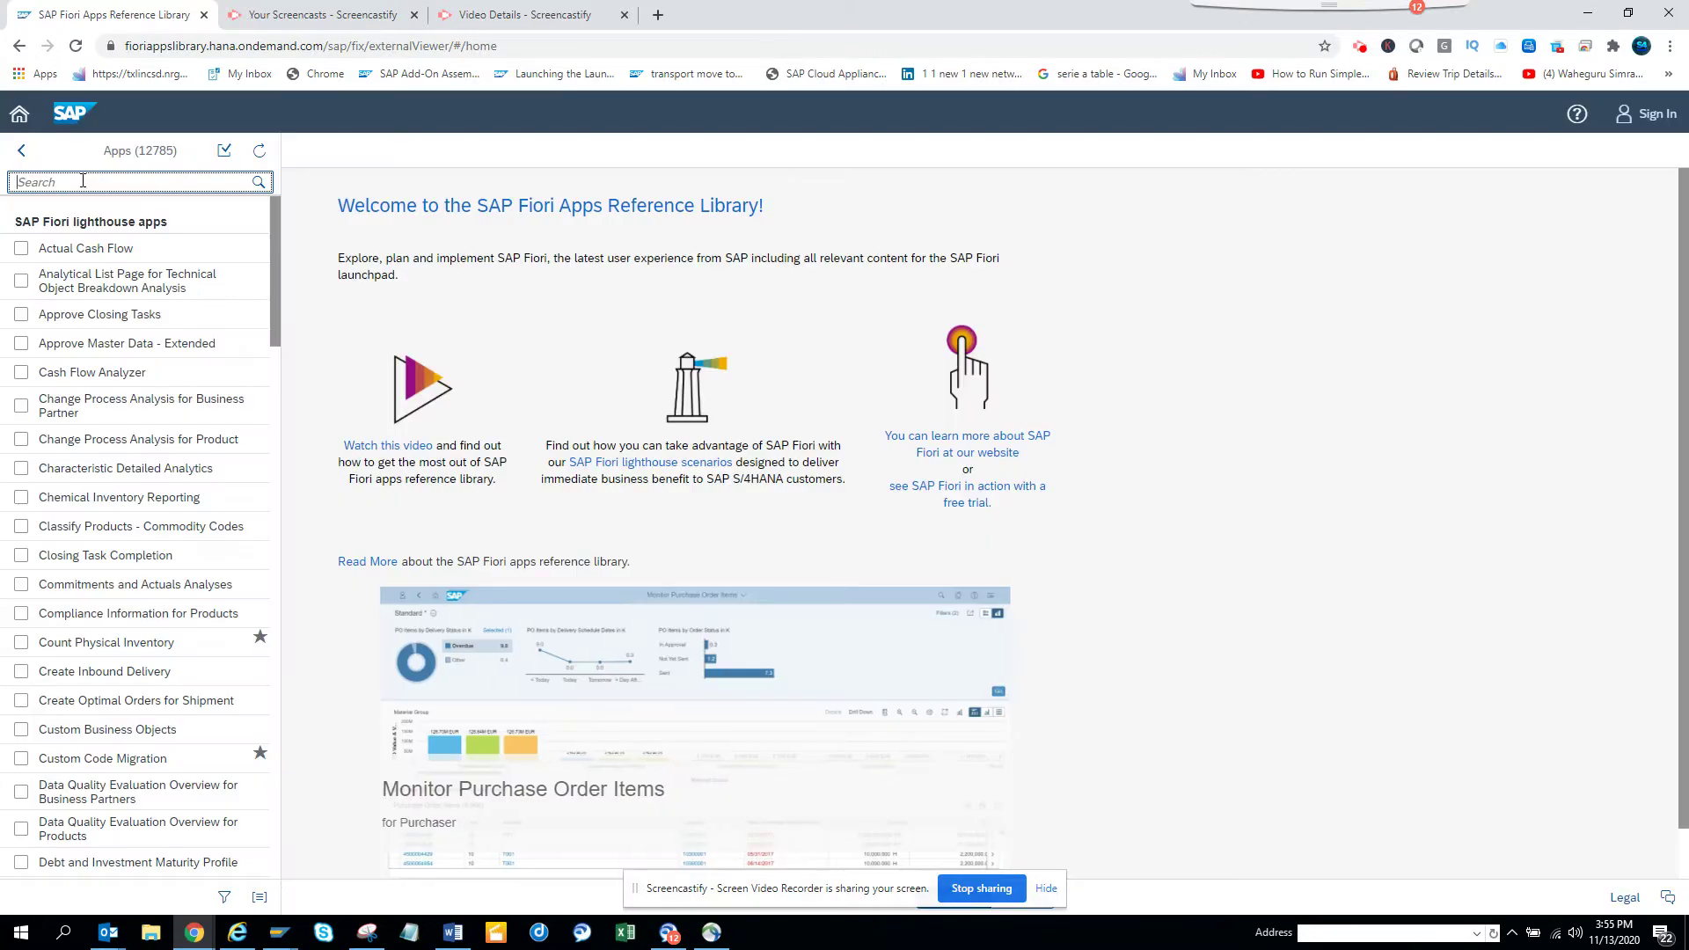
text(fbl5n)
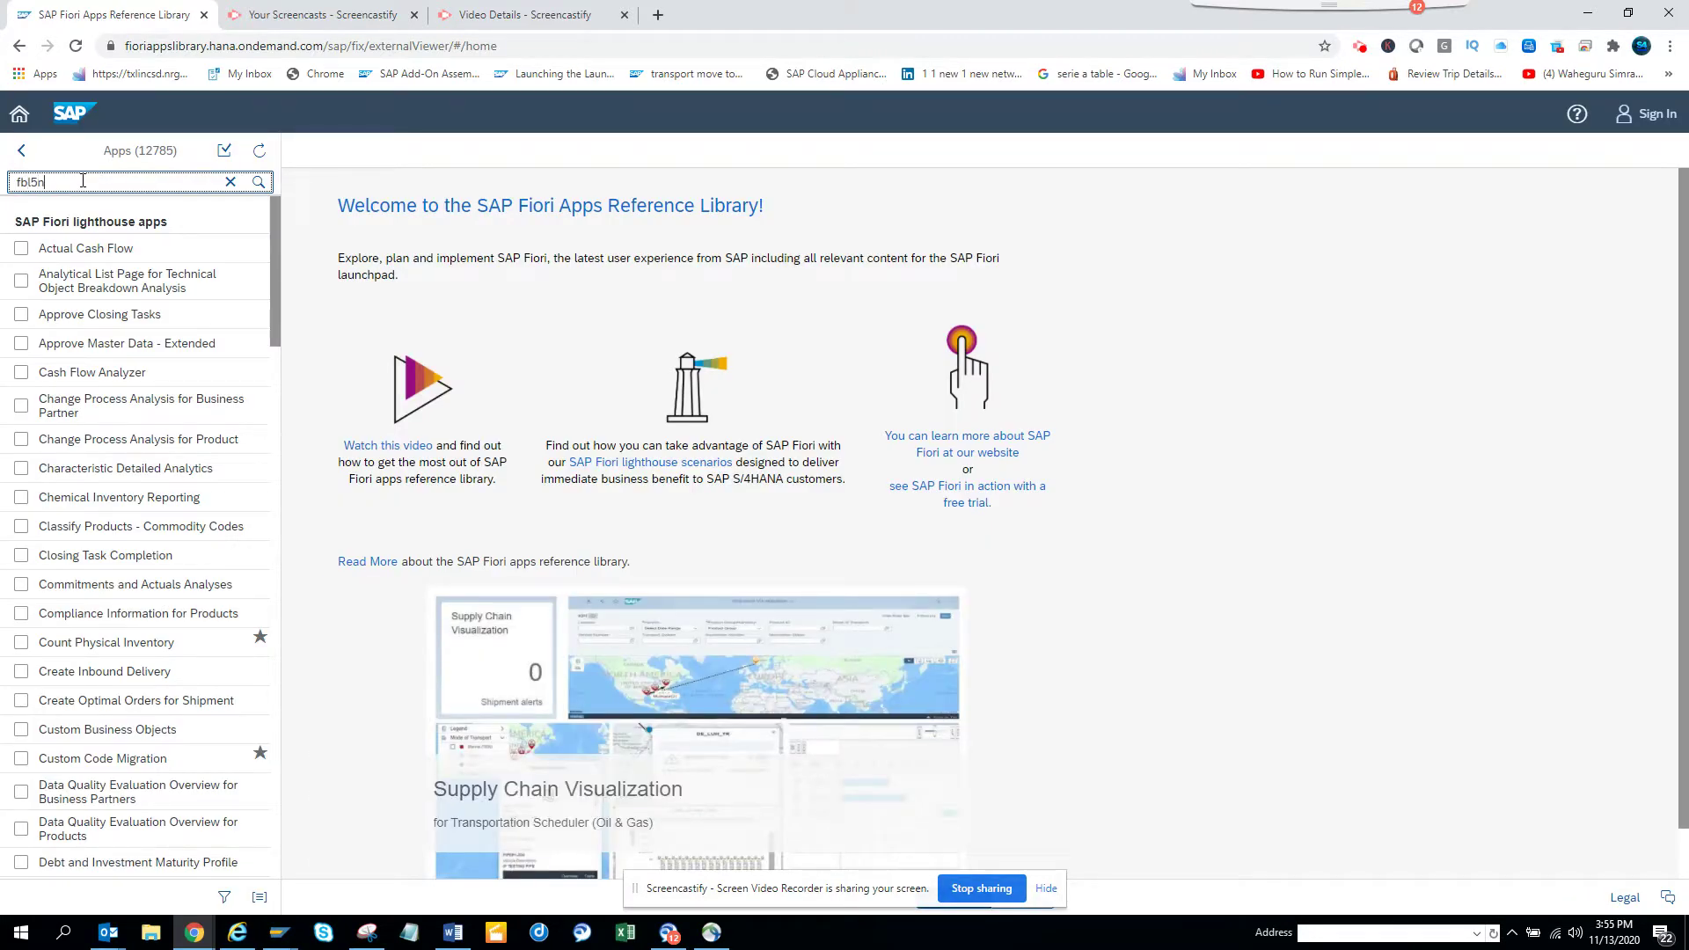
key(Return)
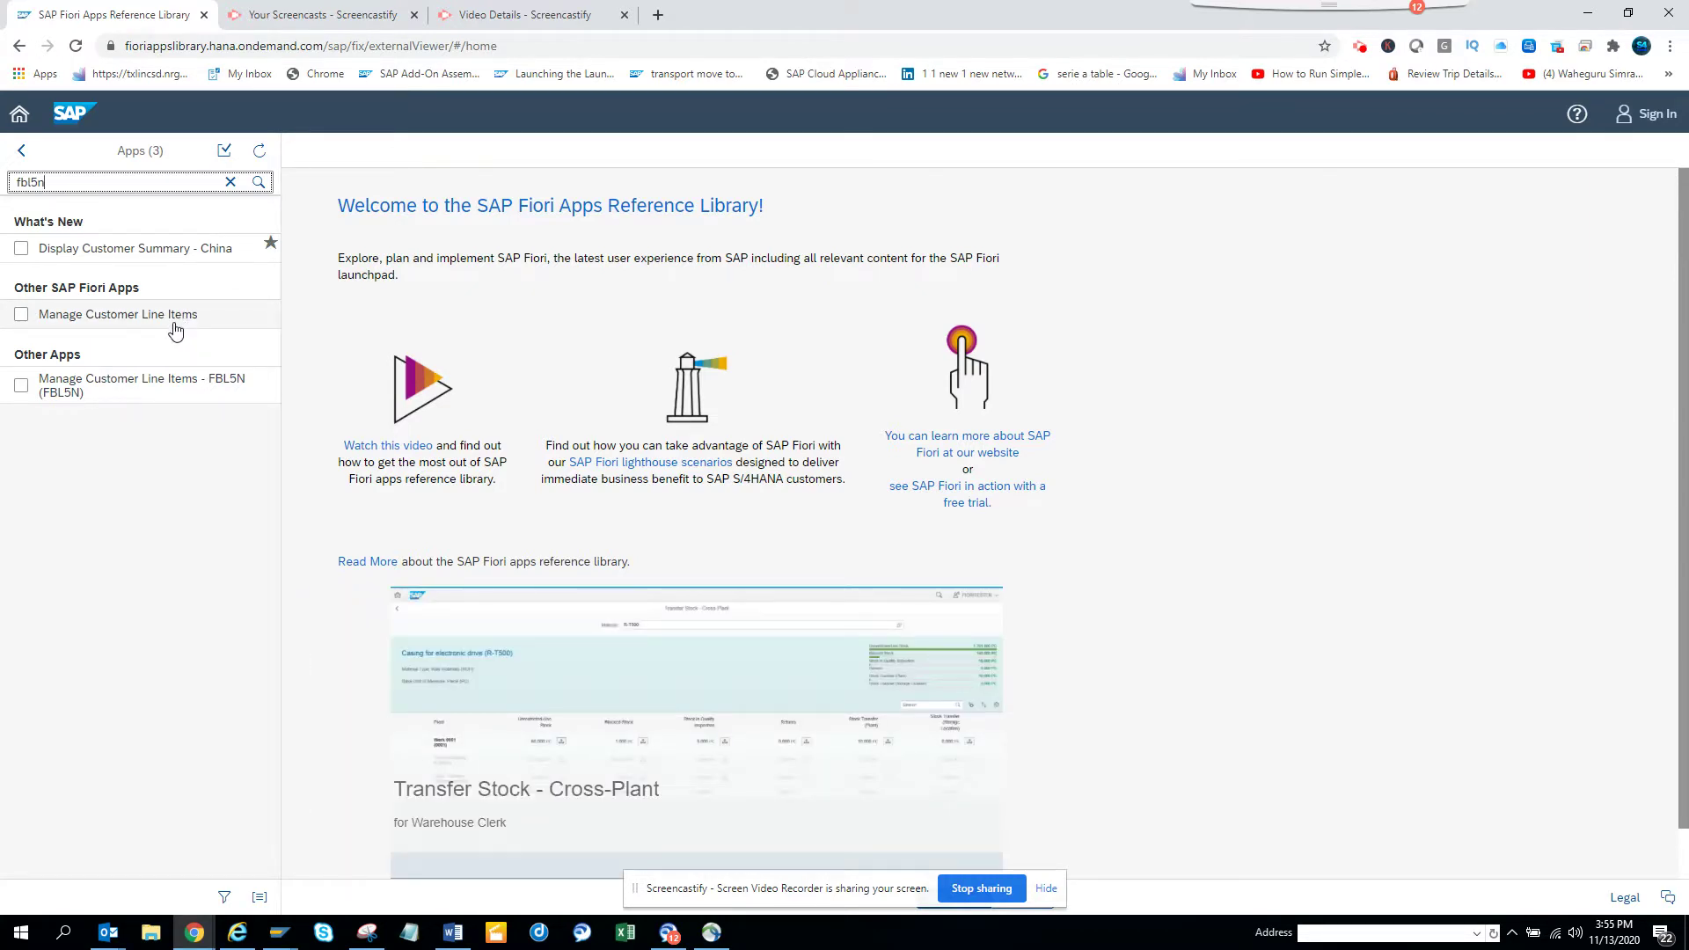
Step: Cancel Settings and launch Manage Customer Line Items from the launchpad search 'manage custom'
click(237, 933)
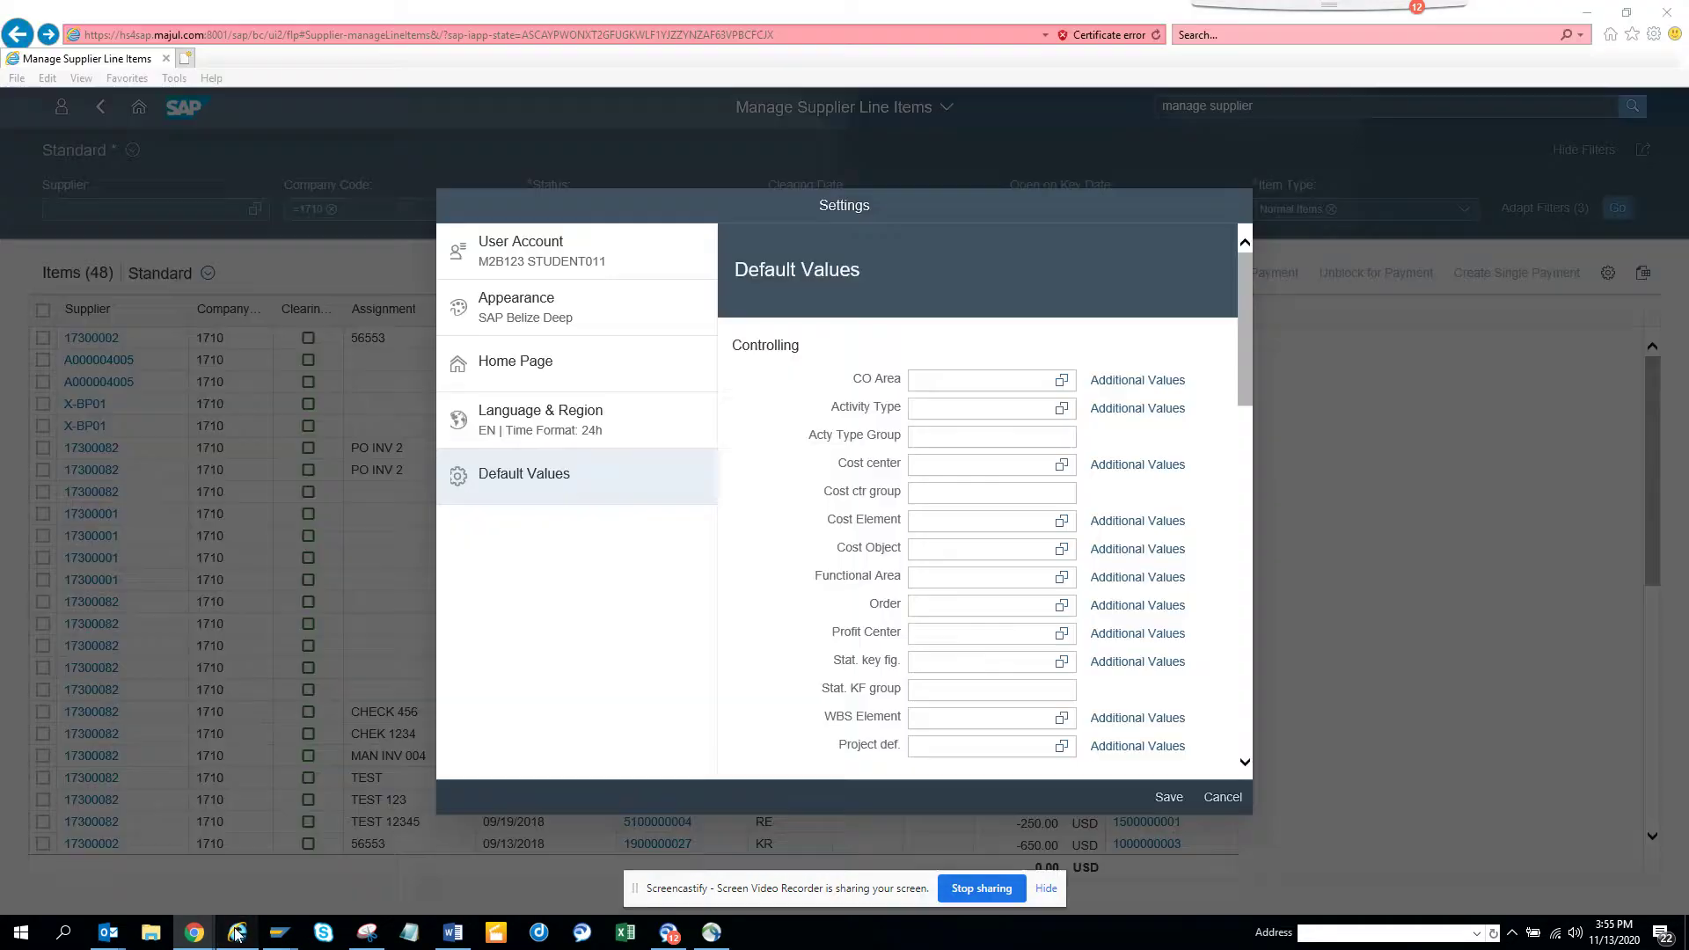
click(1231, 804)
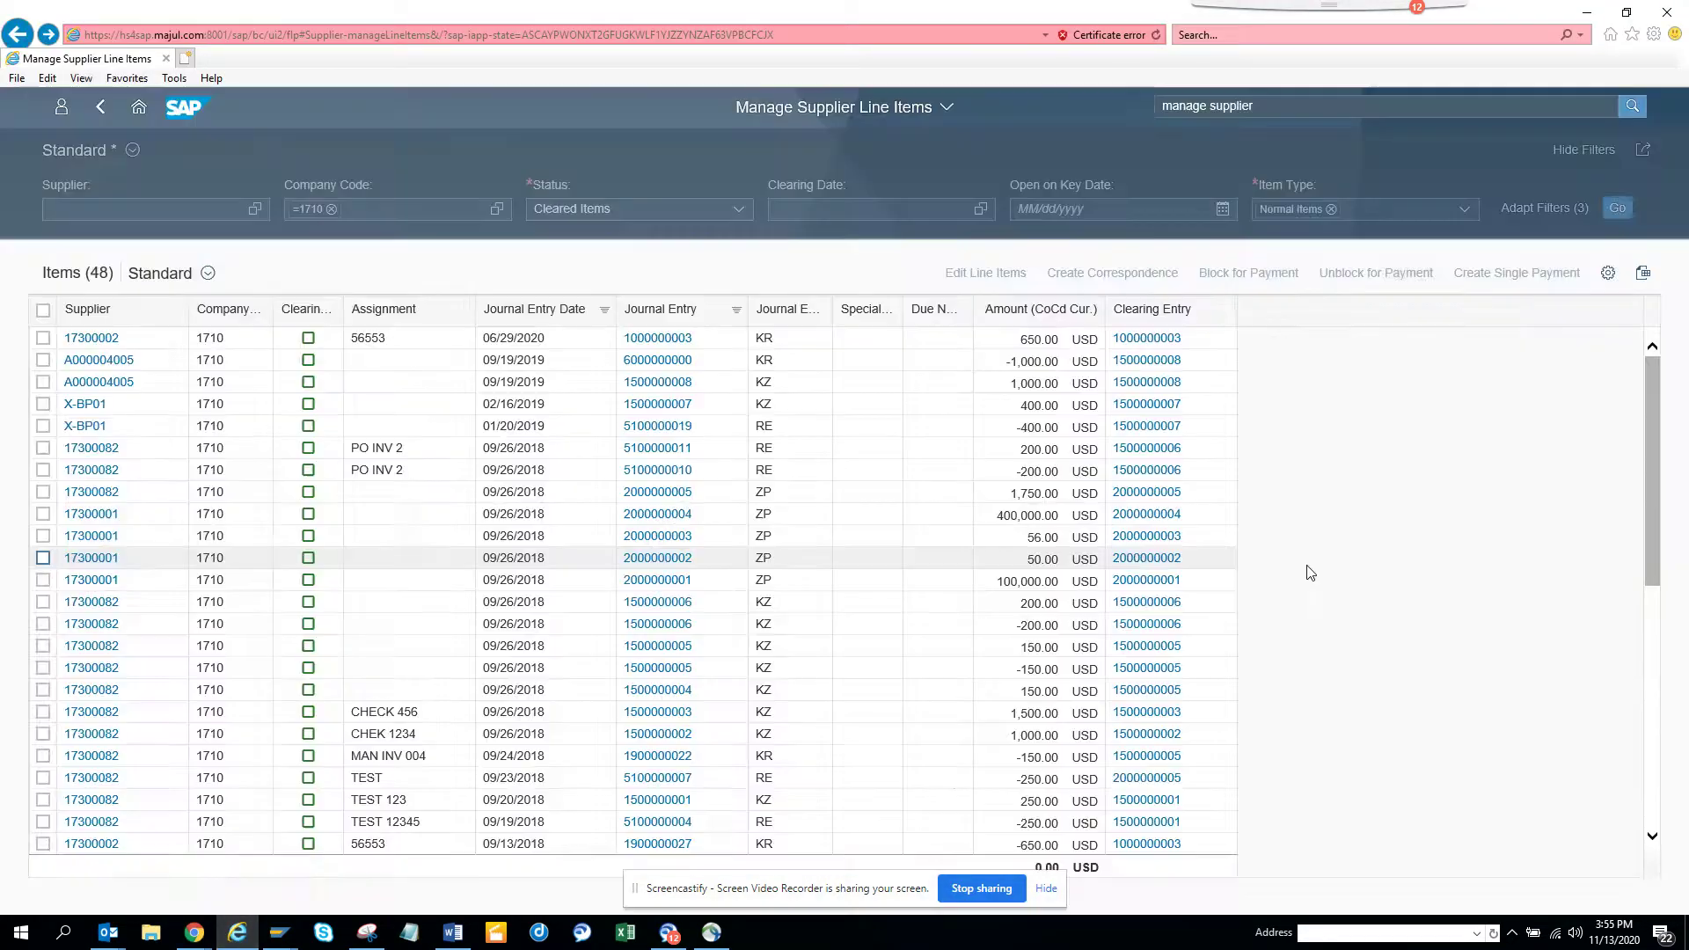
click(1281, 106)
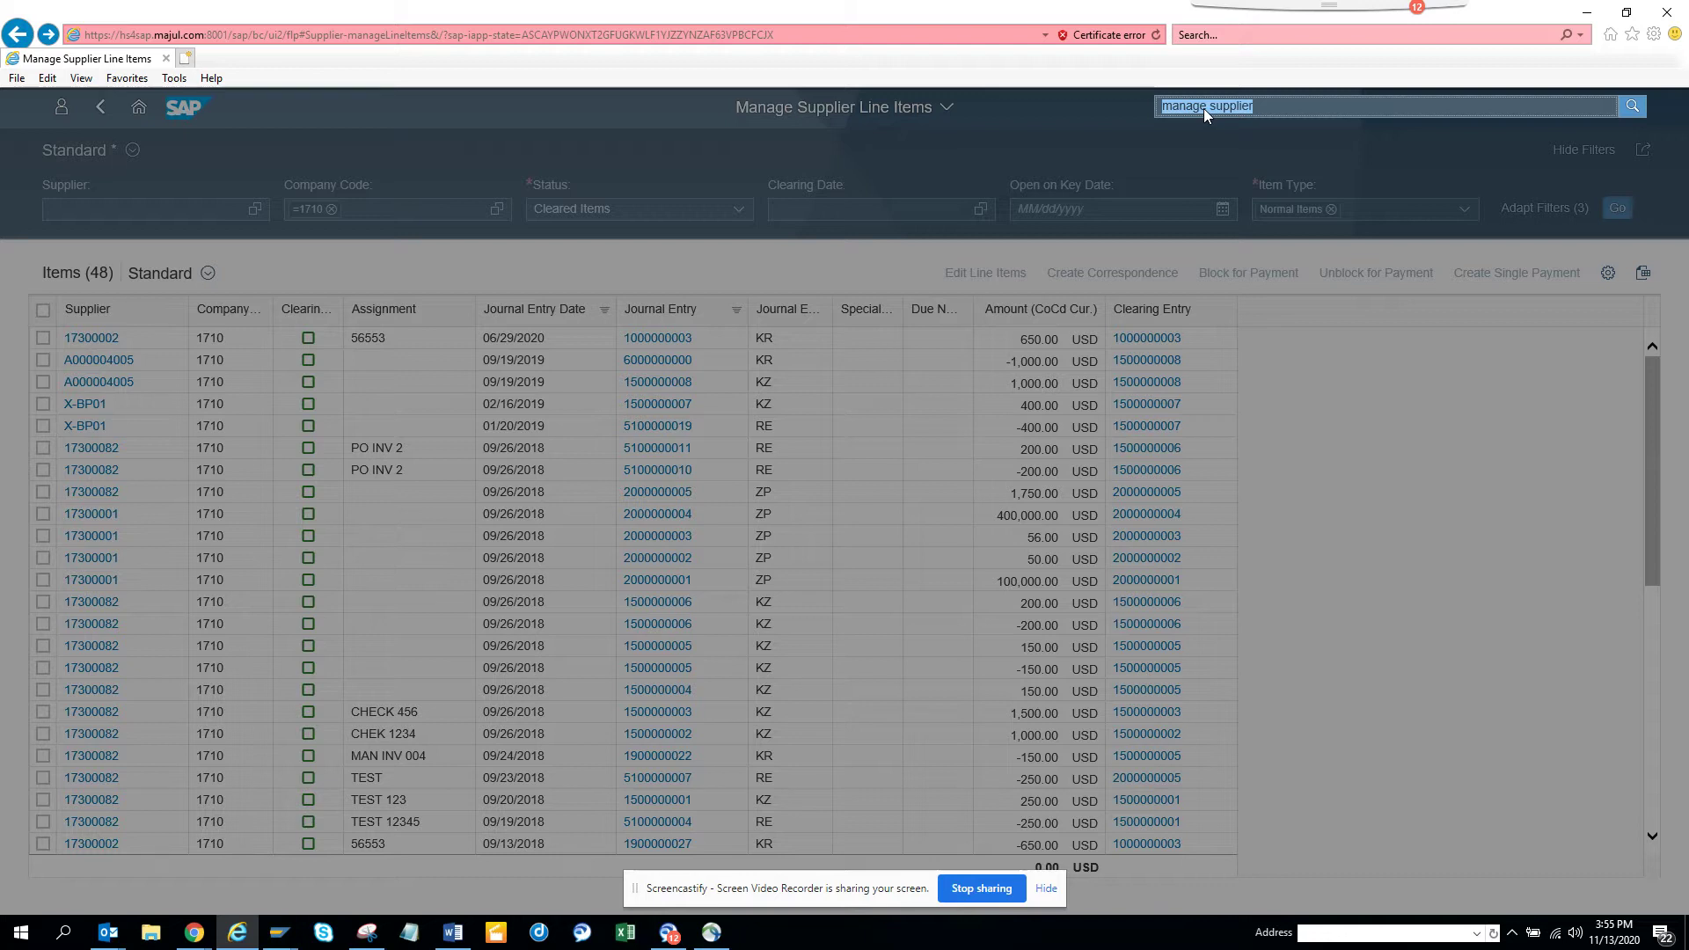
text(mana)
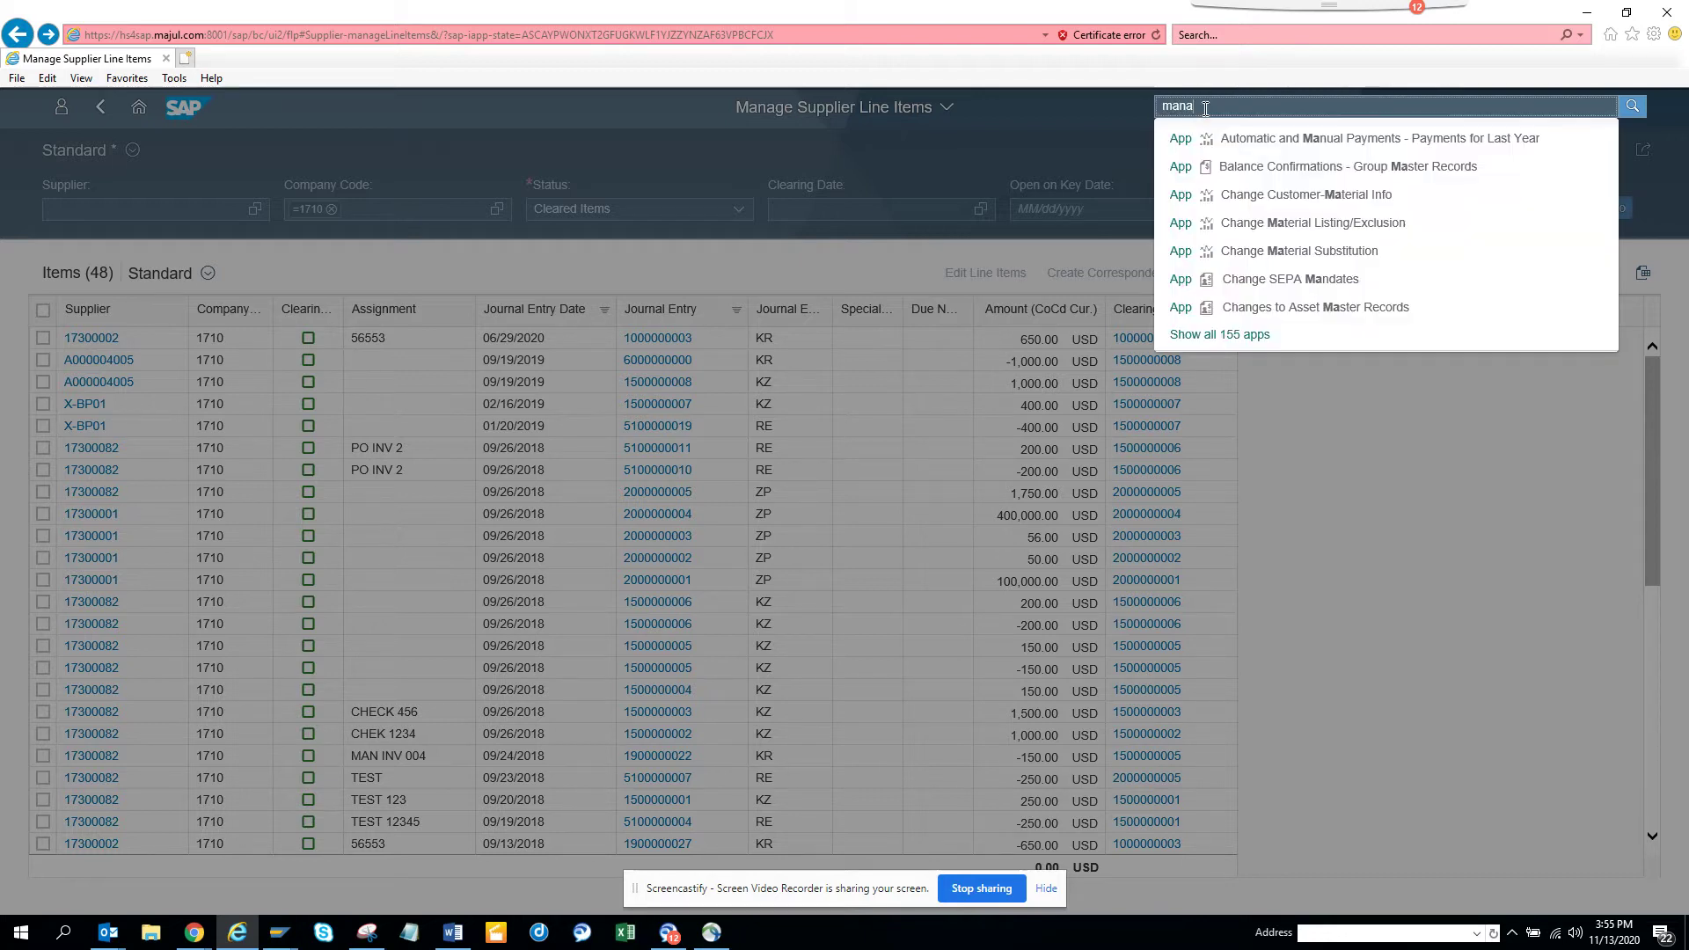
text(ge custom)
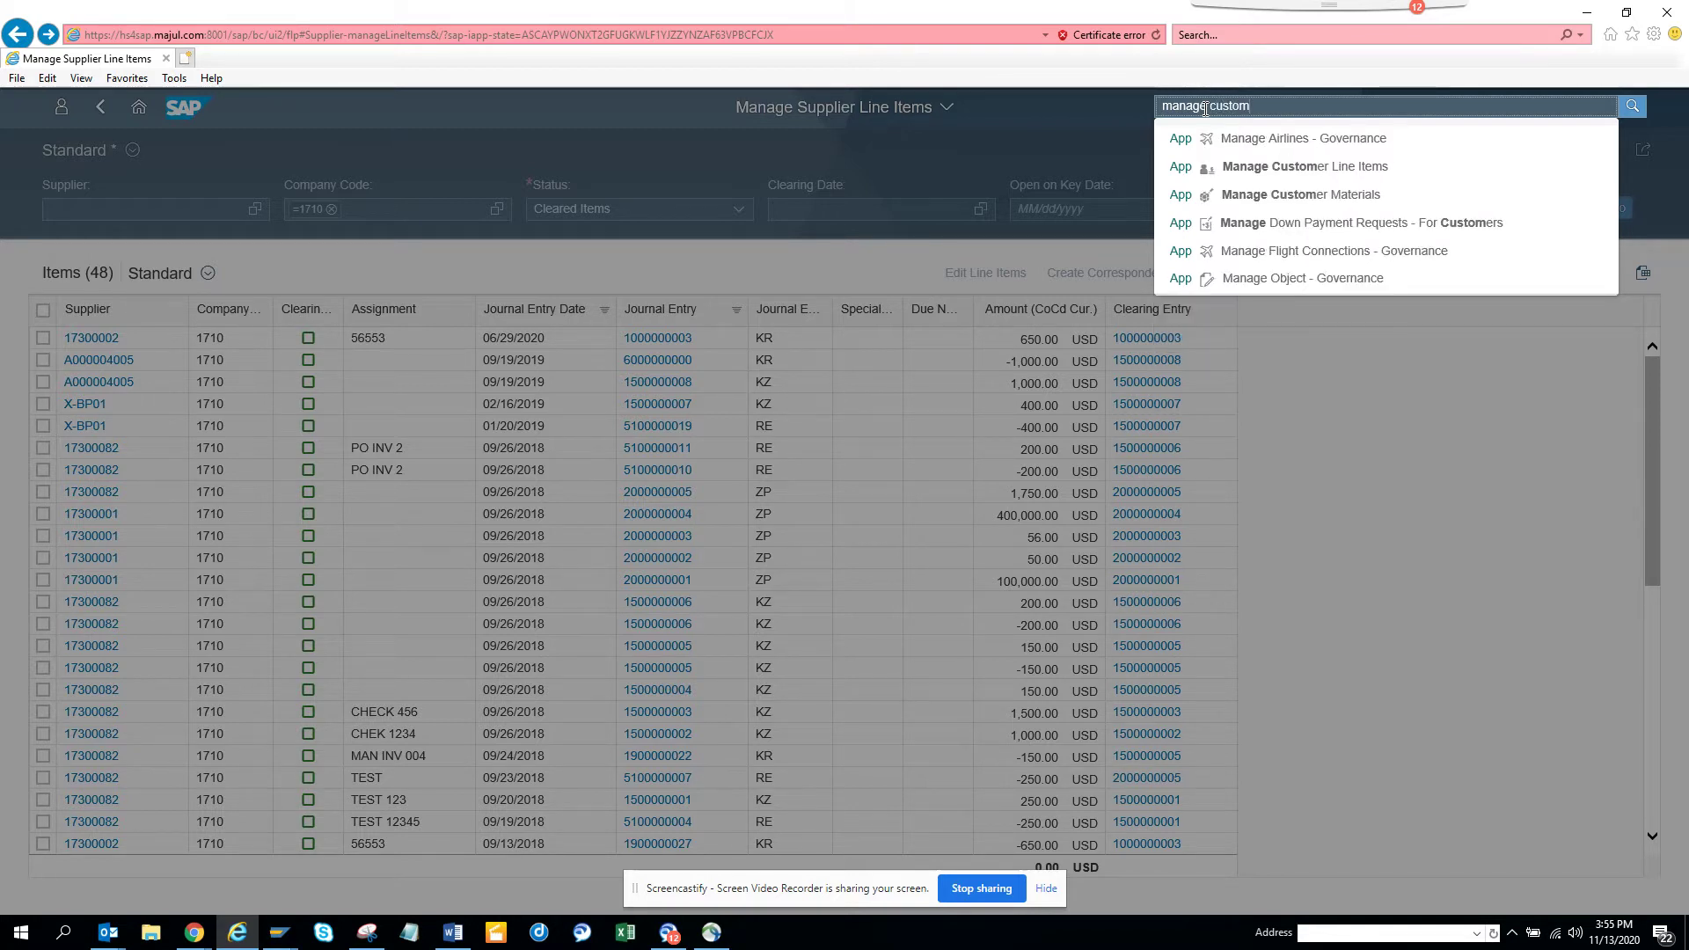
click(1379, 171)
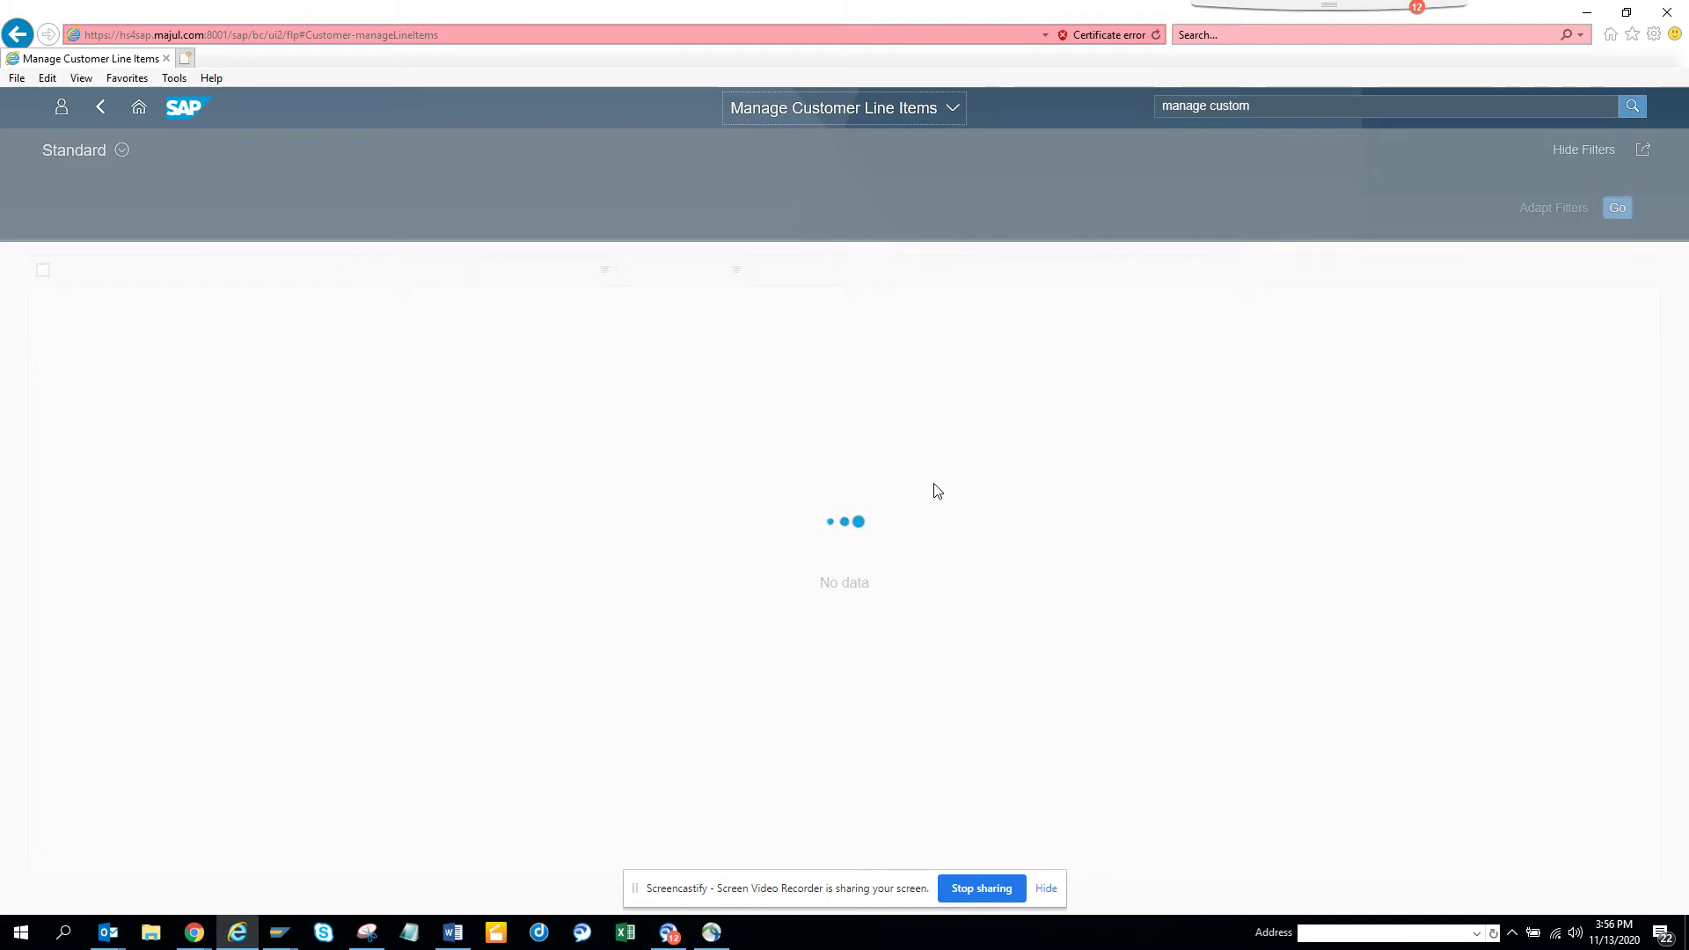
key(alt+Tab)
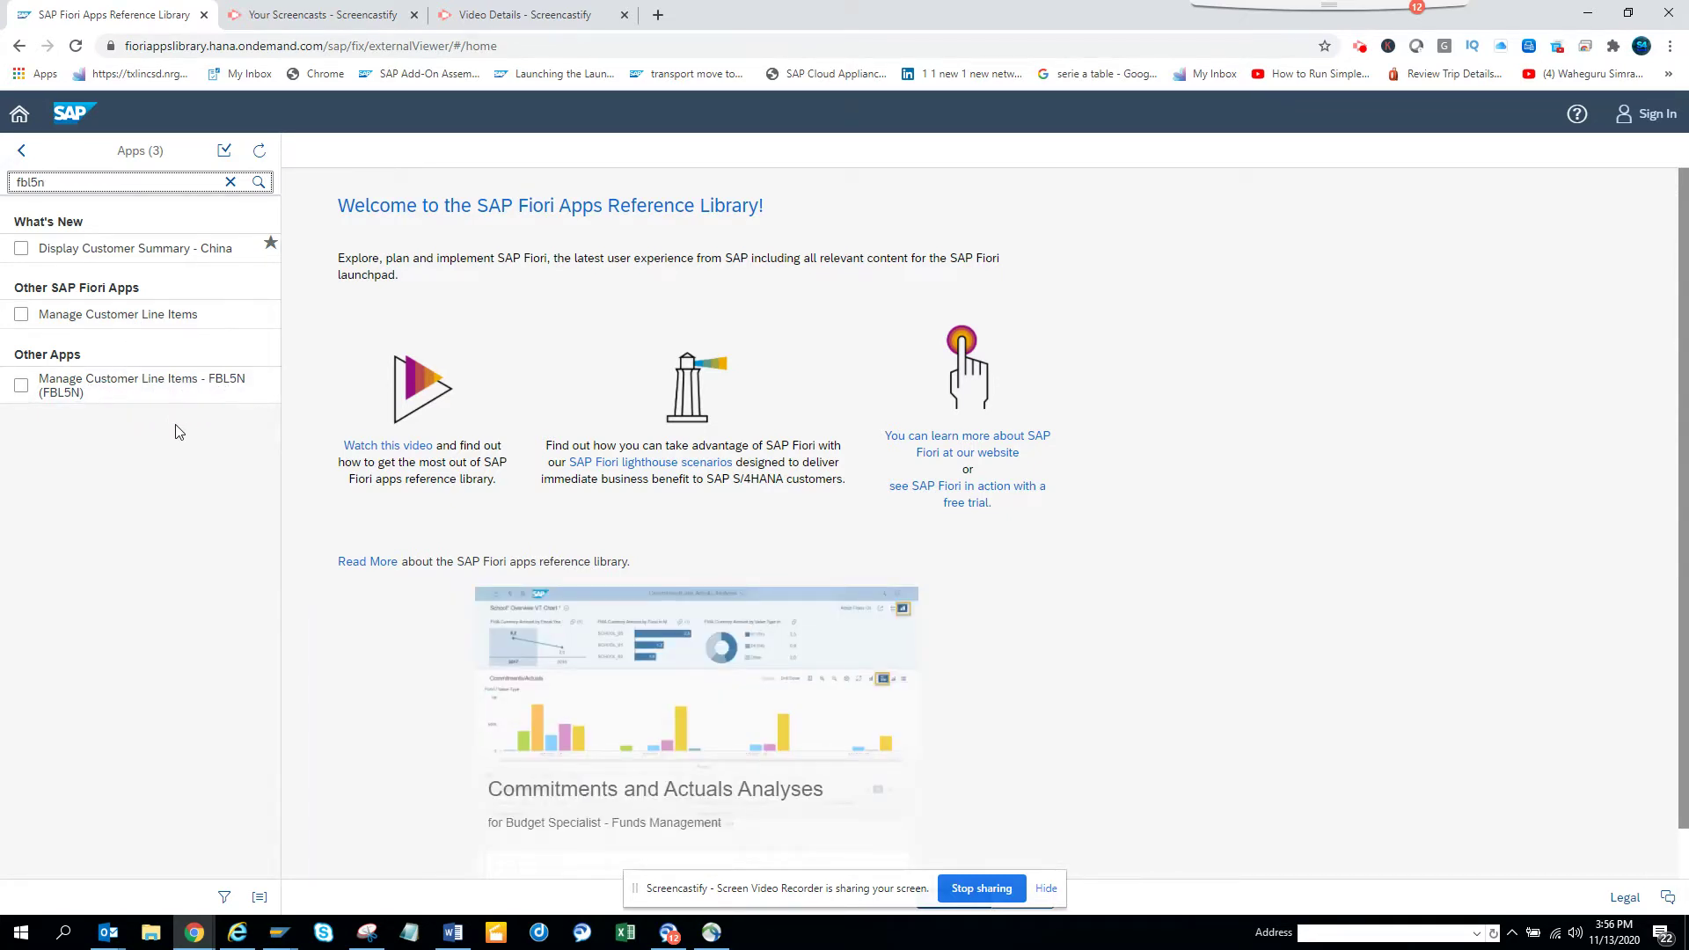
Step: Review the App Details of Manage Customer Line Items, App ID F0711, in the reference library
key(alt+Tab)
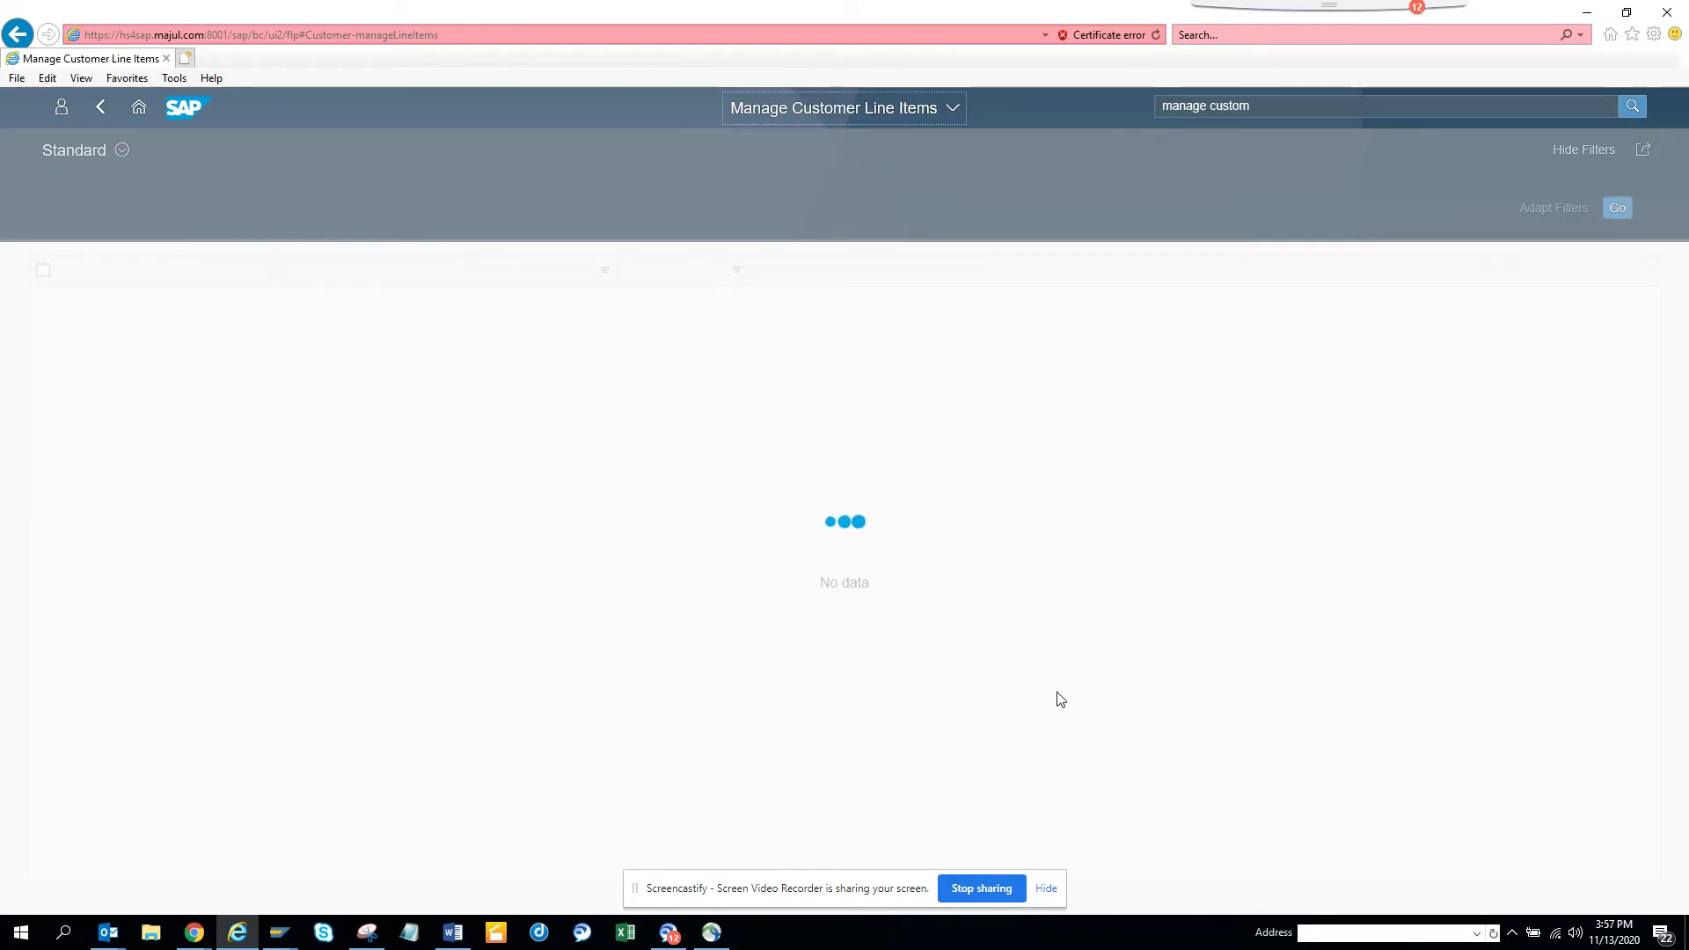
key(alt+Tab)
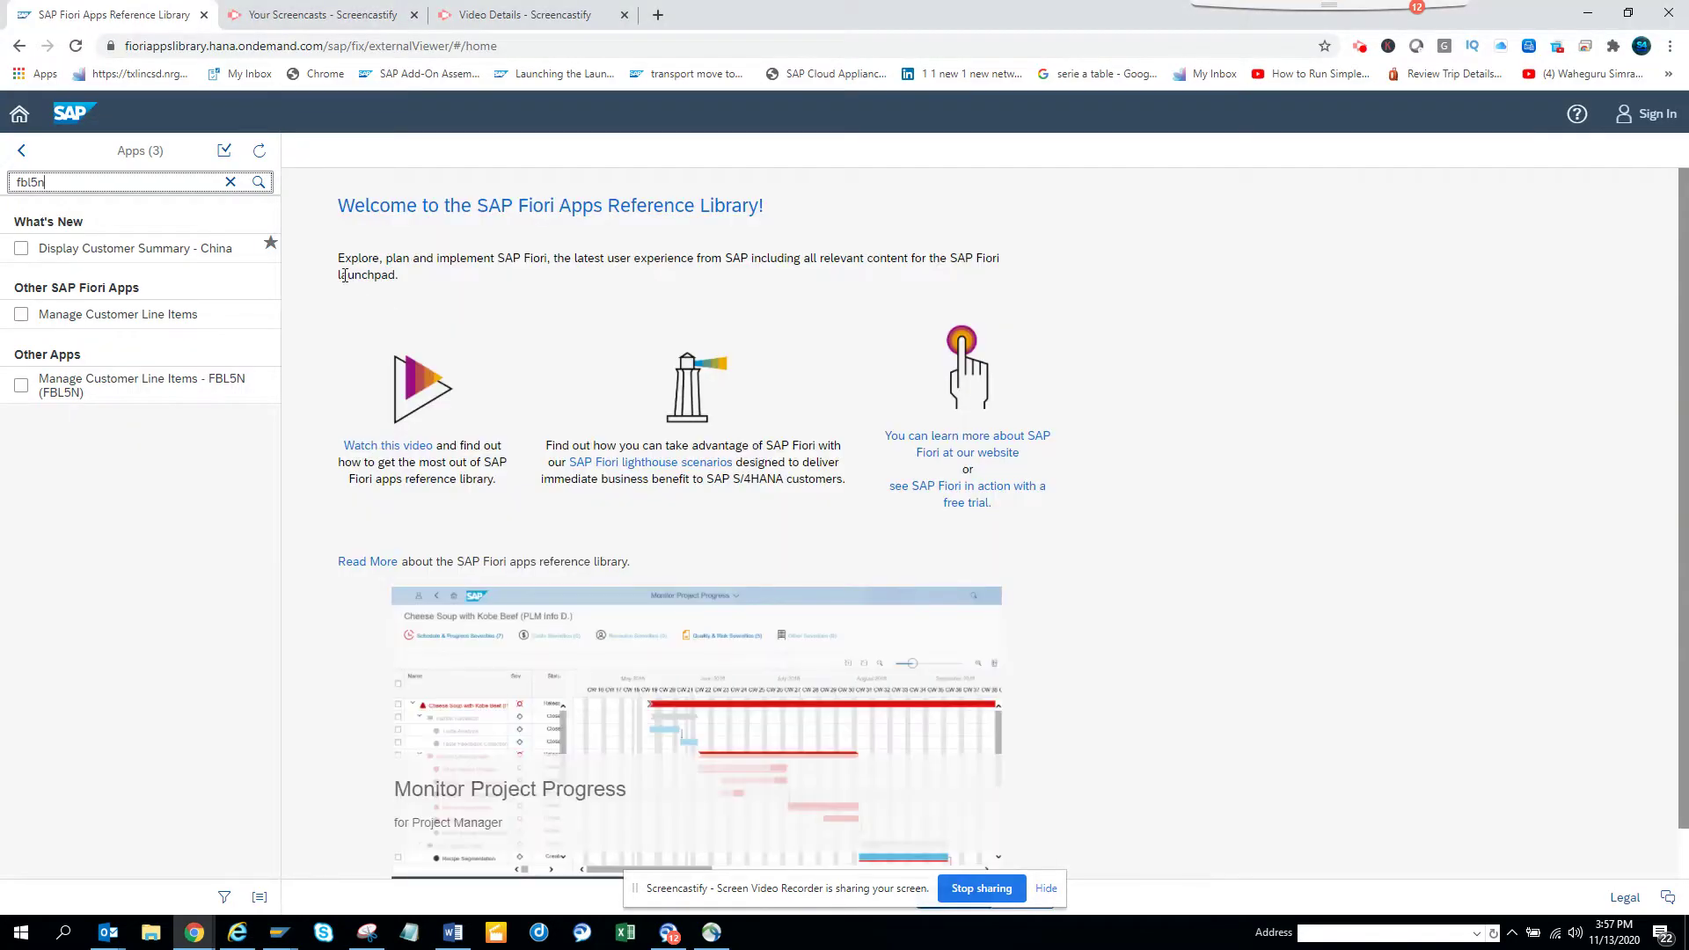
click(141, 315)
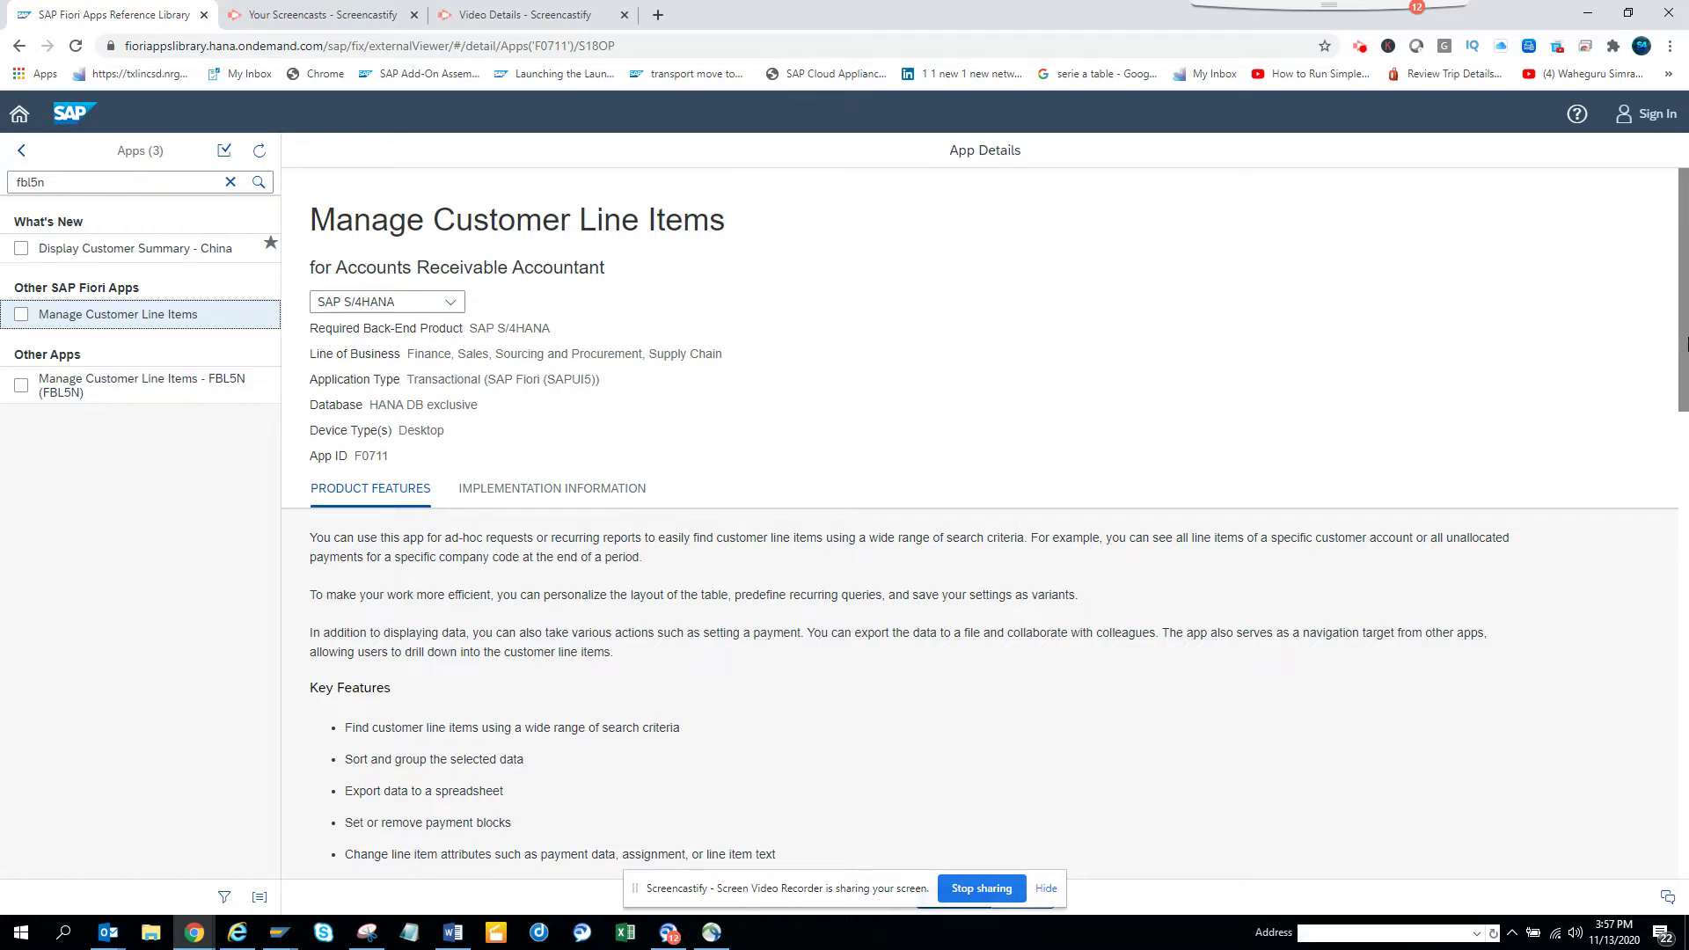
drag(1686, 346, 1686, 588)
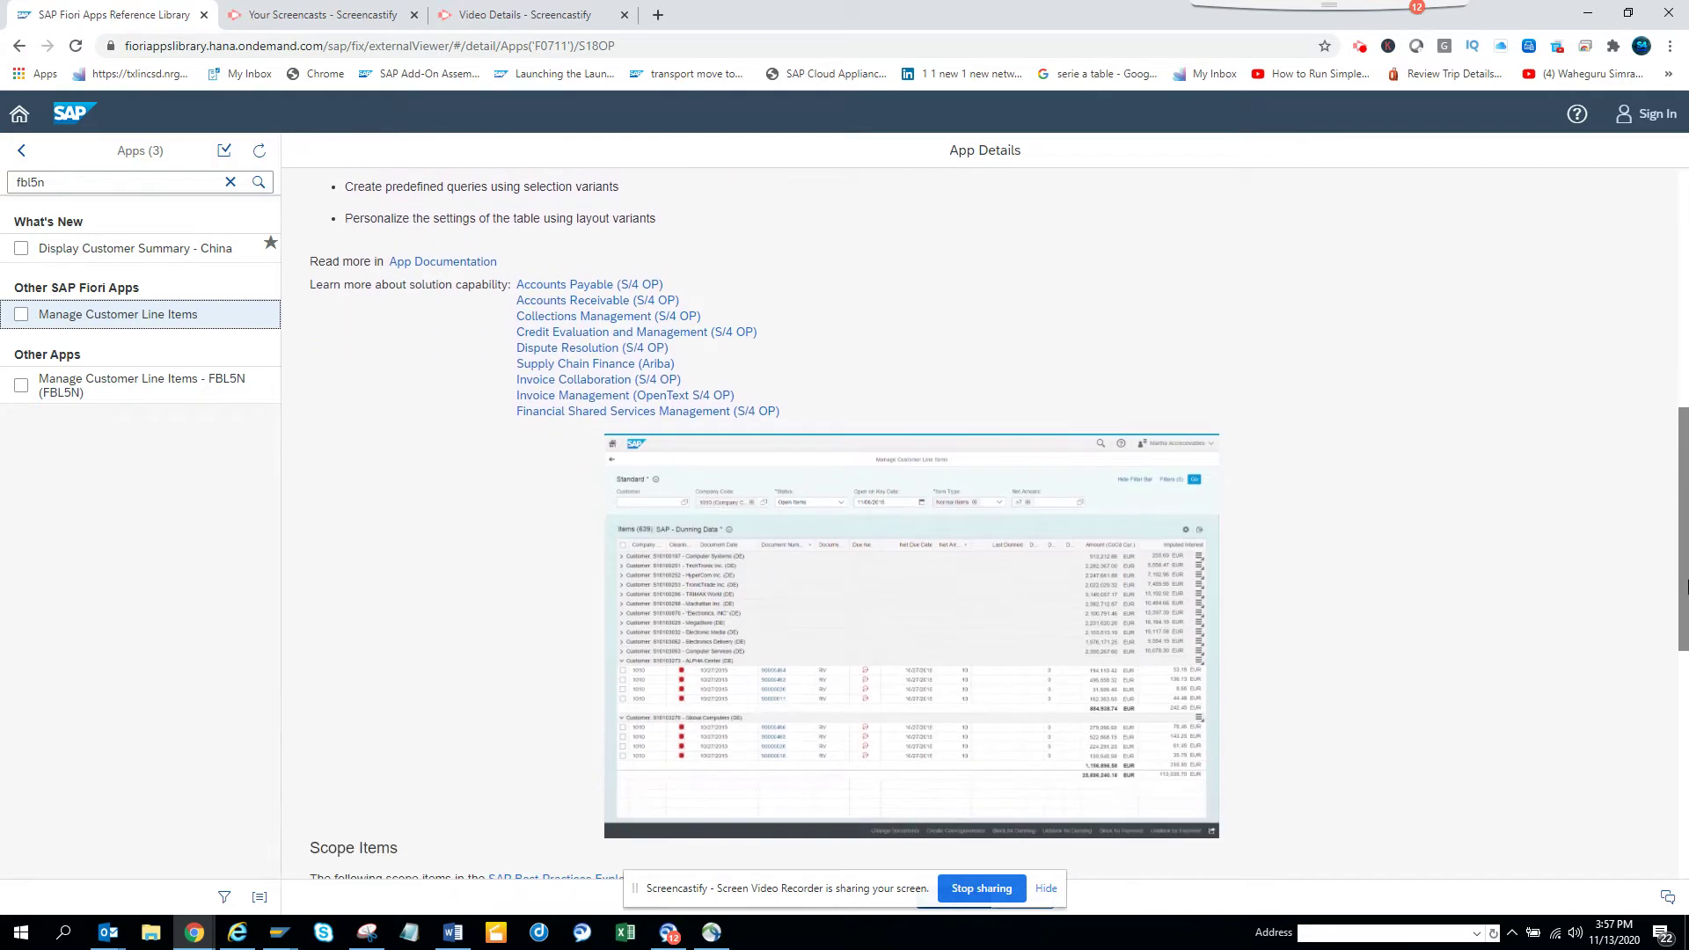
key(alt+Tab)
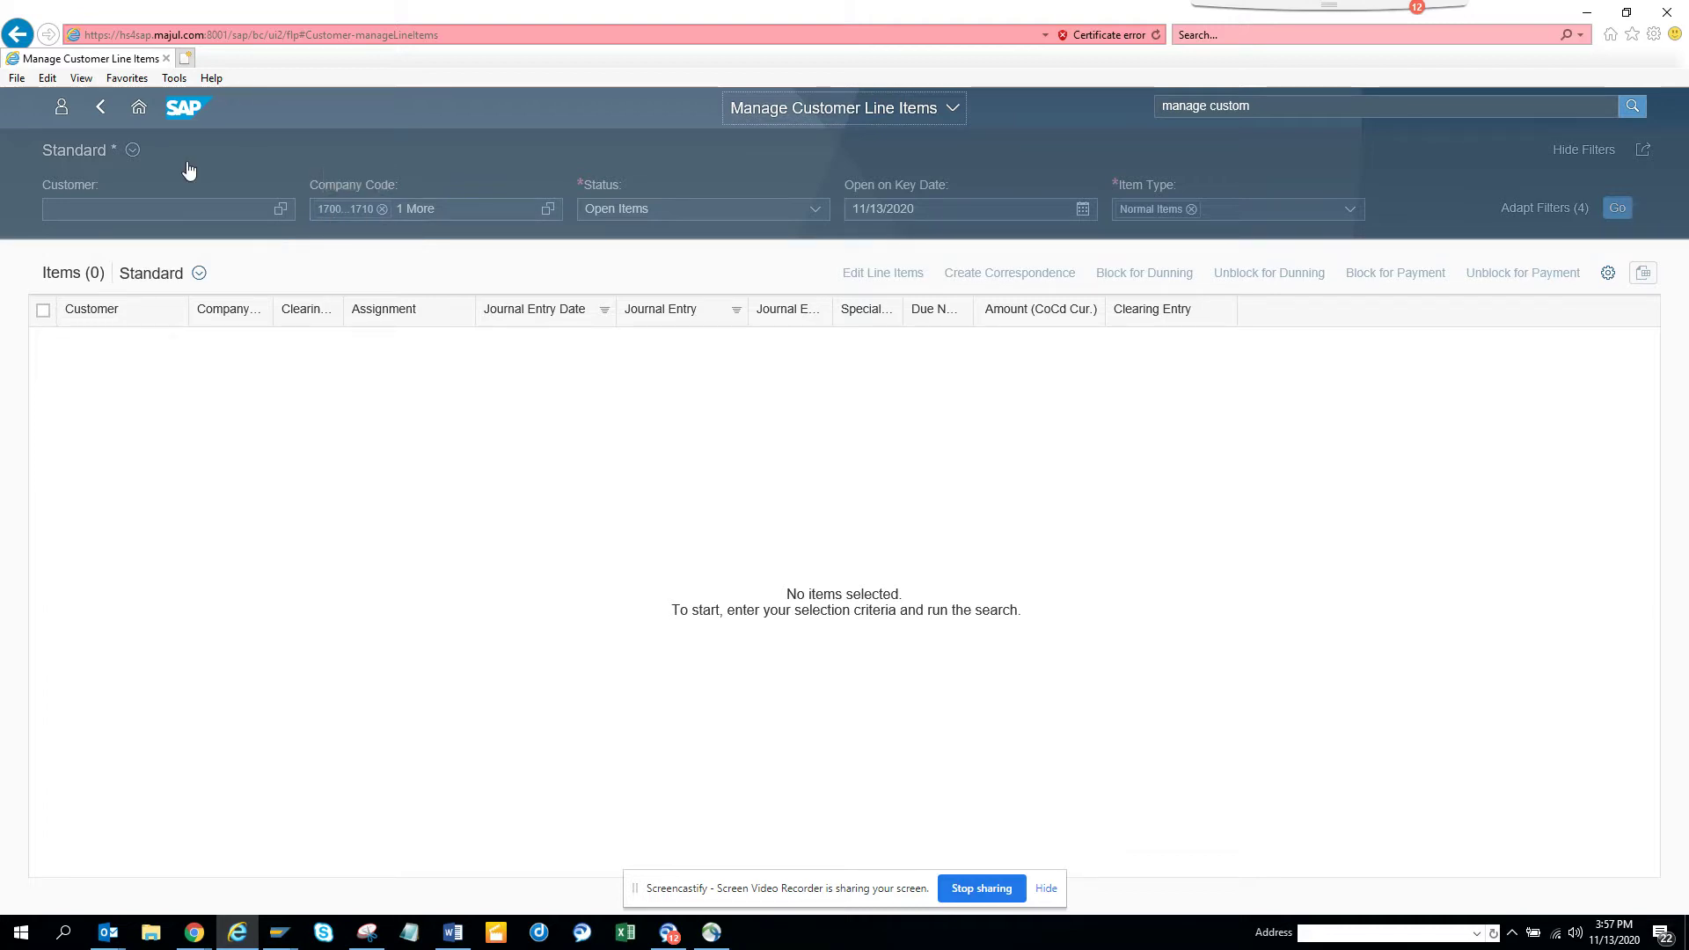
Step: Review the Default Values settings: Company Code 1710 and Fiscal Year 2020, leaving the range unchanged
click(69, 115)
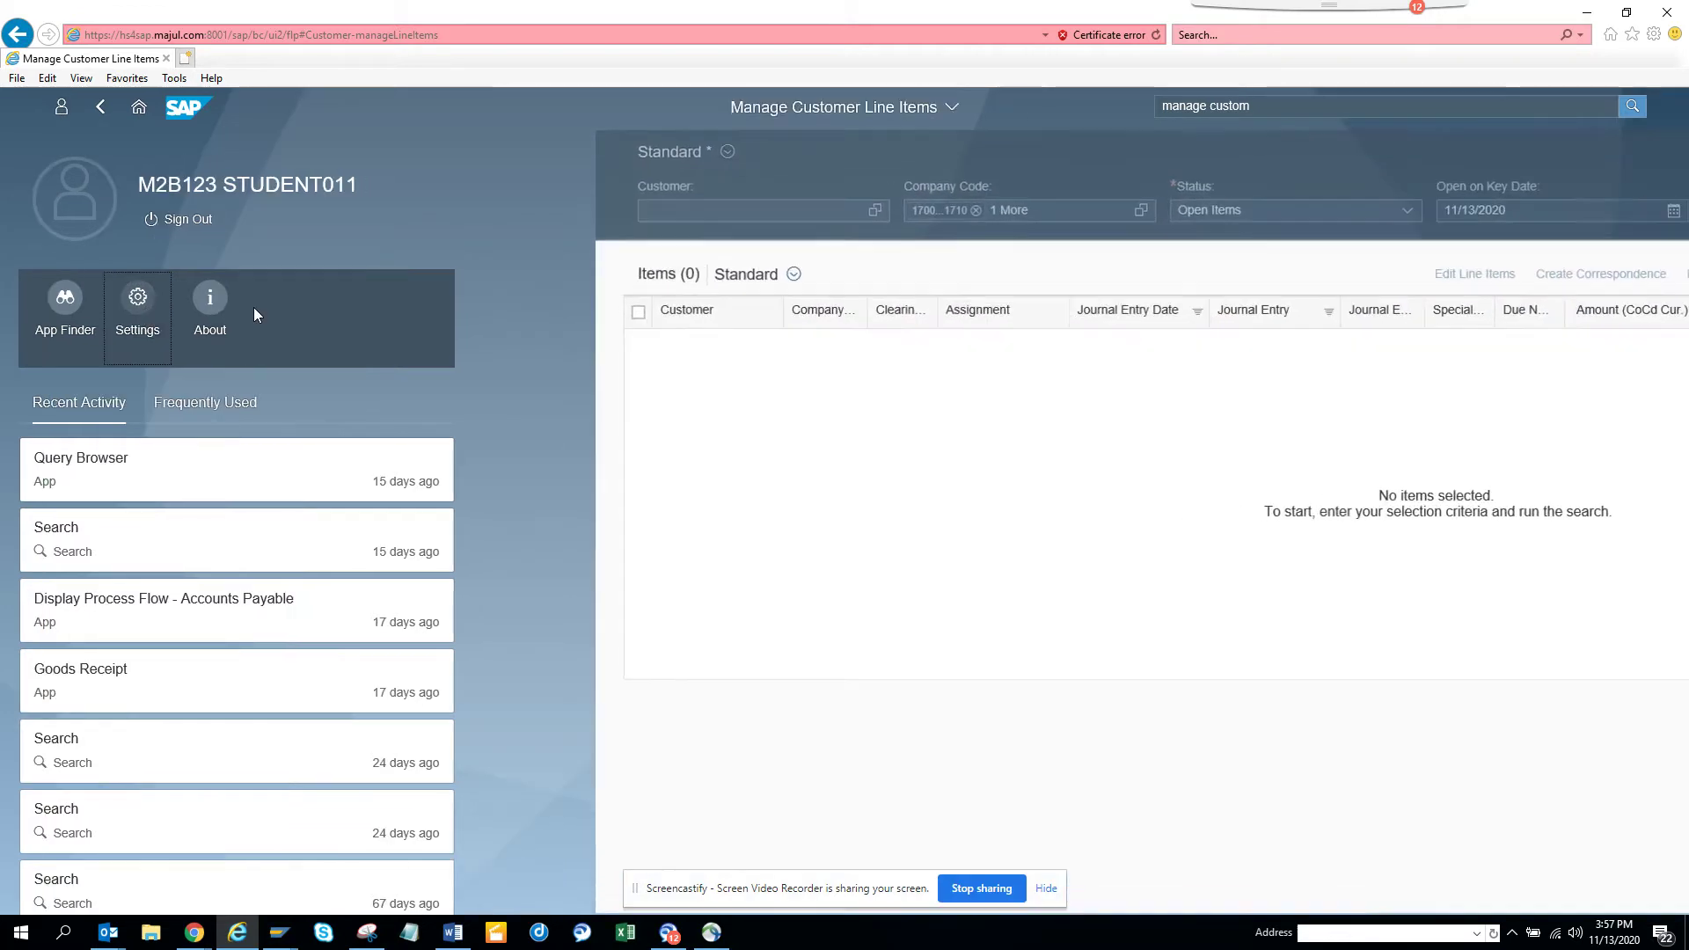
key(Return)
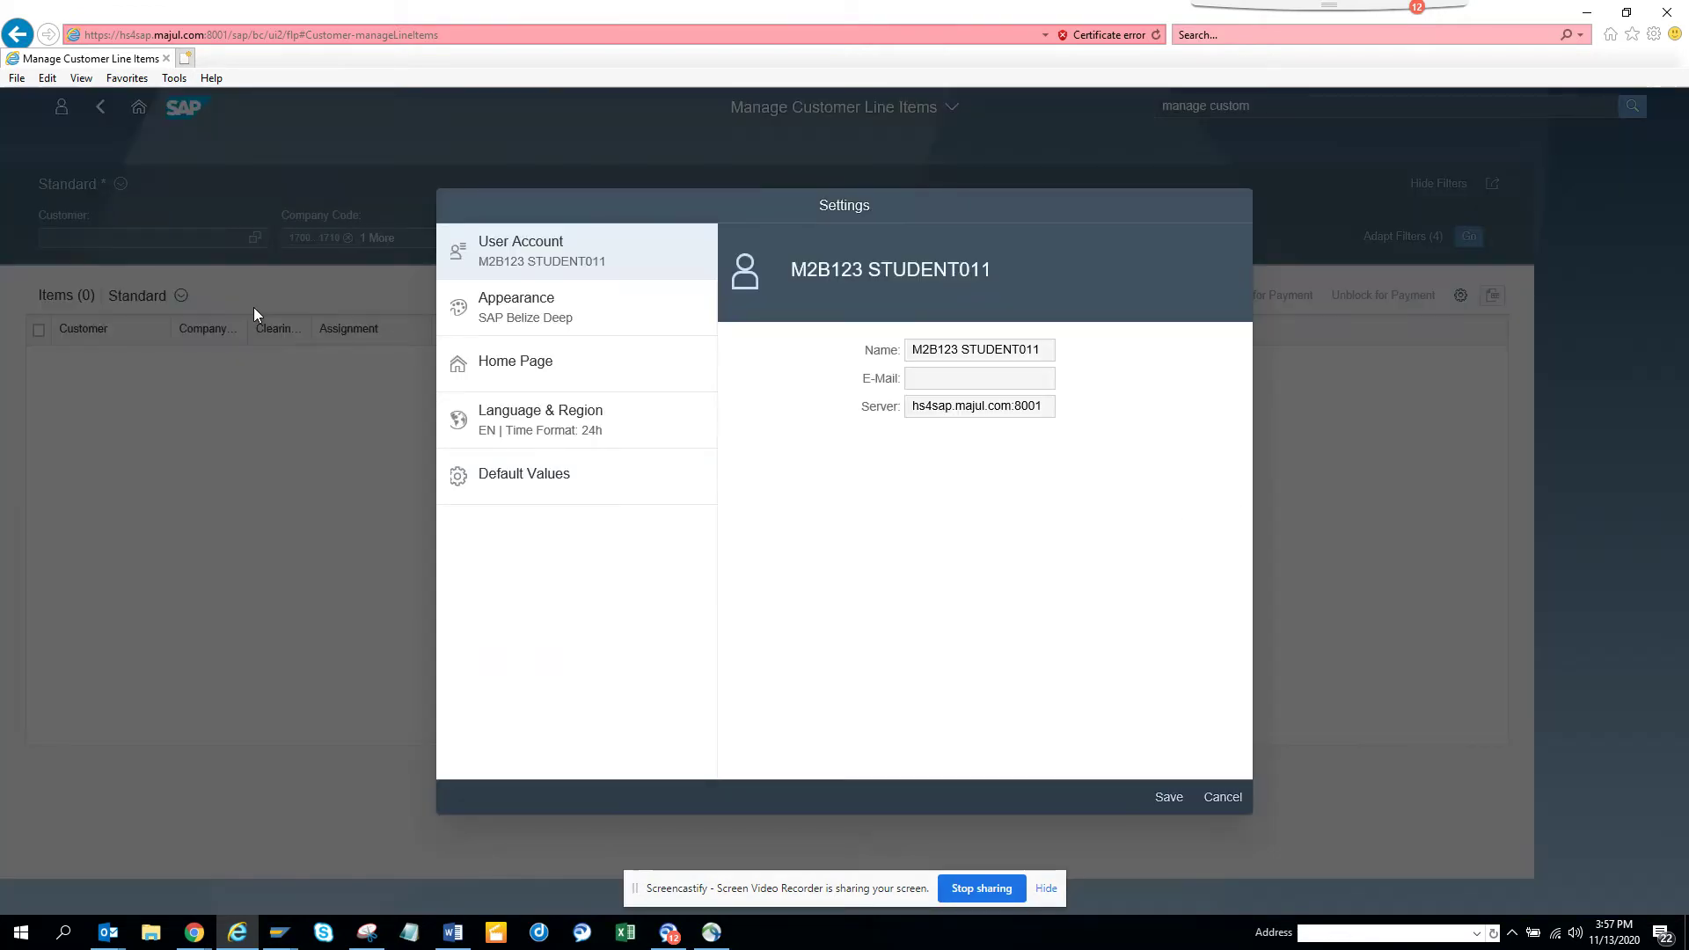
click(572, 493)
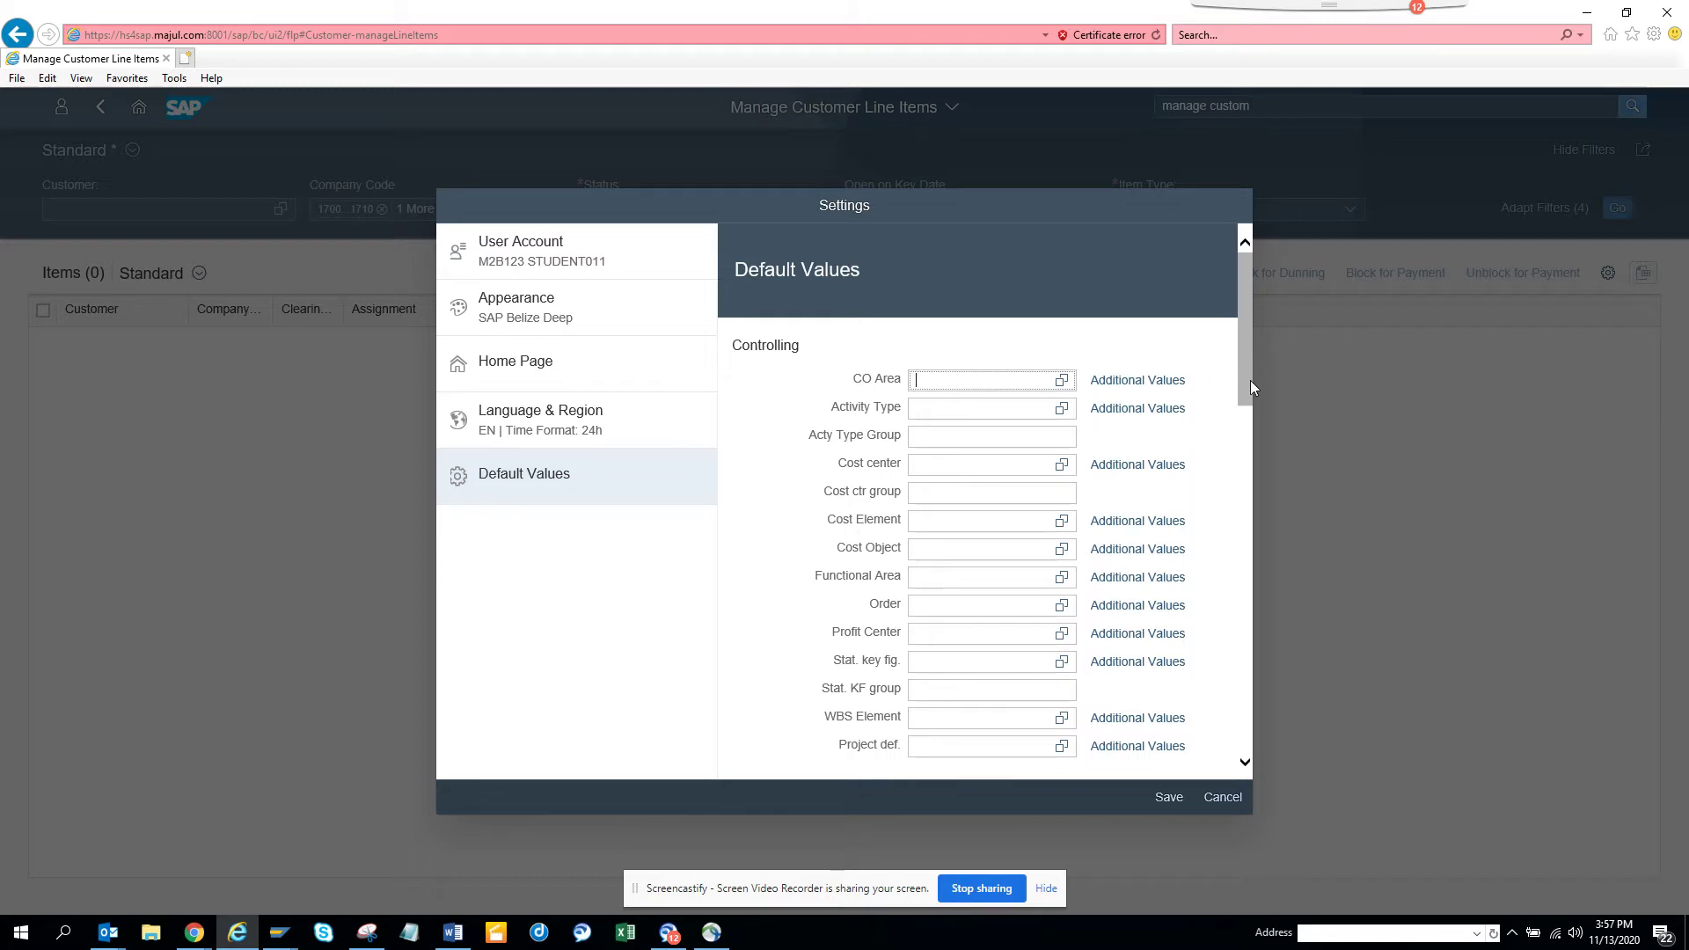
scroll(1253, 388, down, 5)
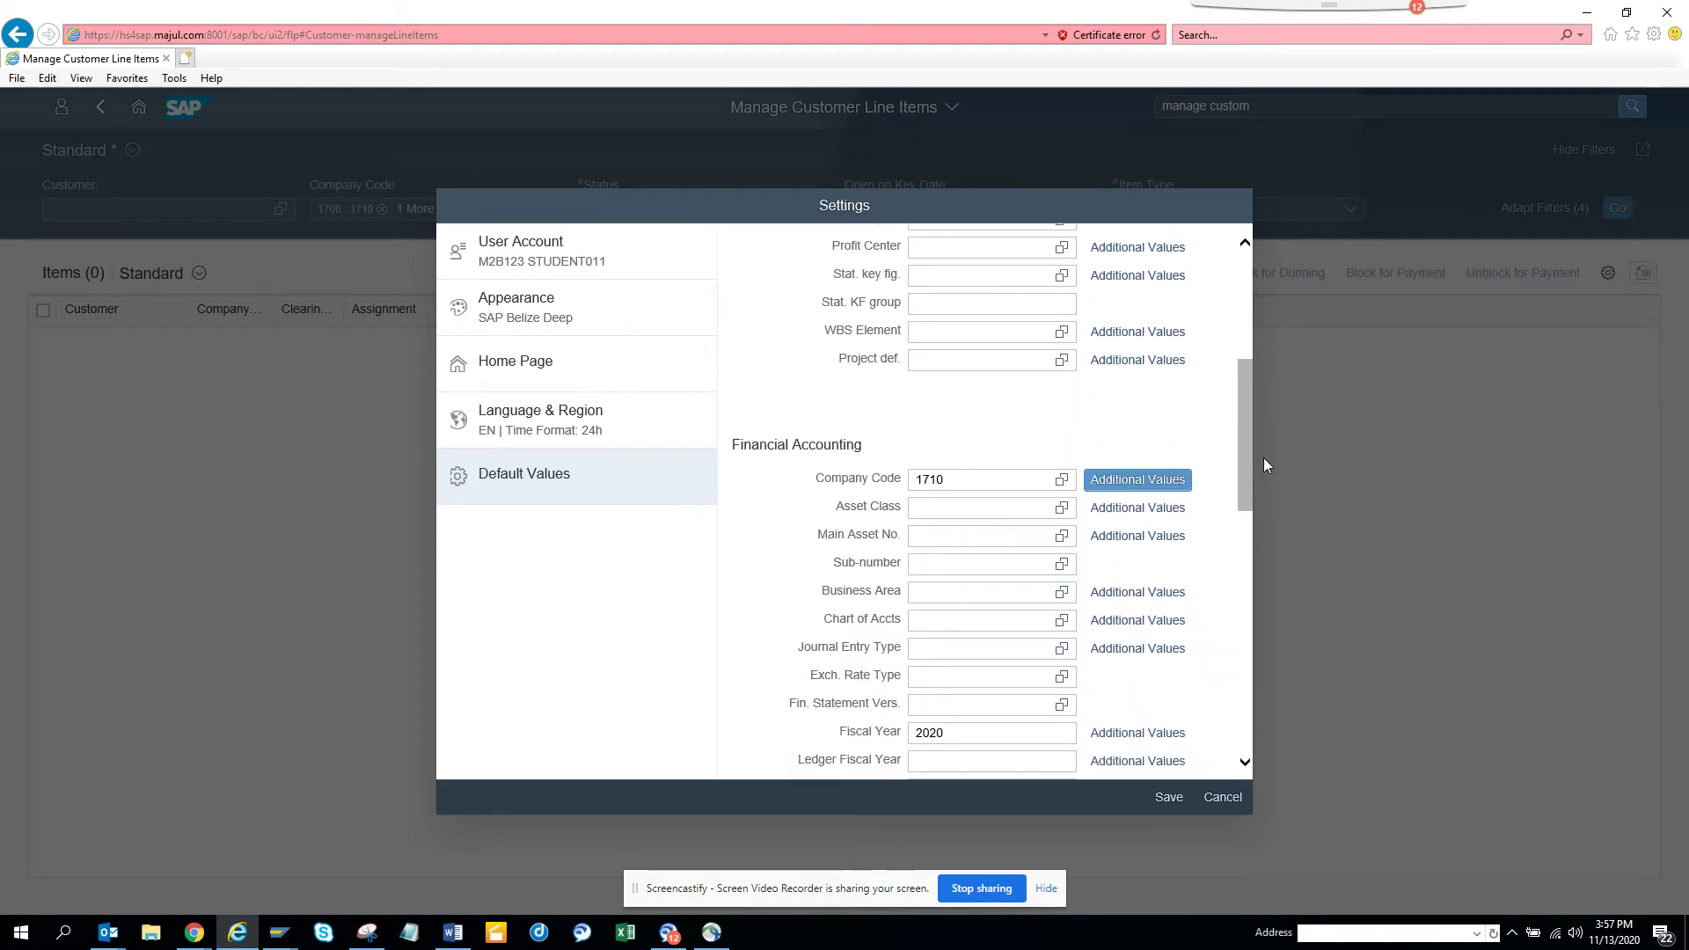
click(1140, 481)
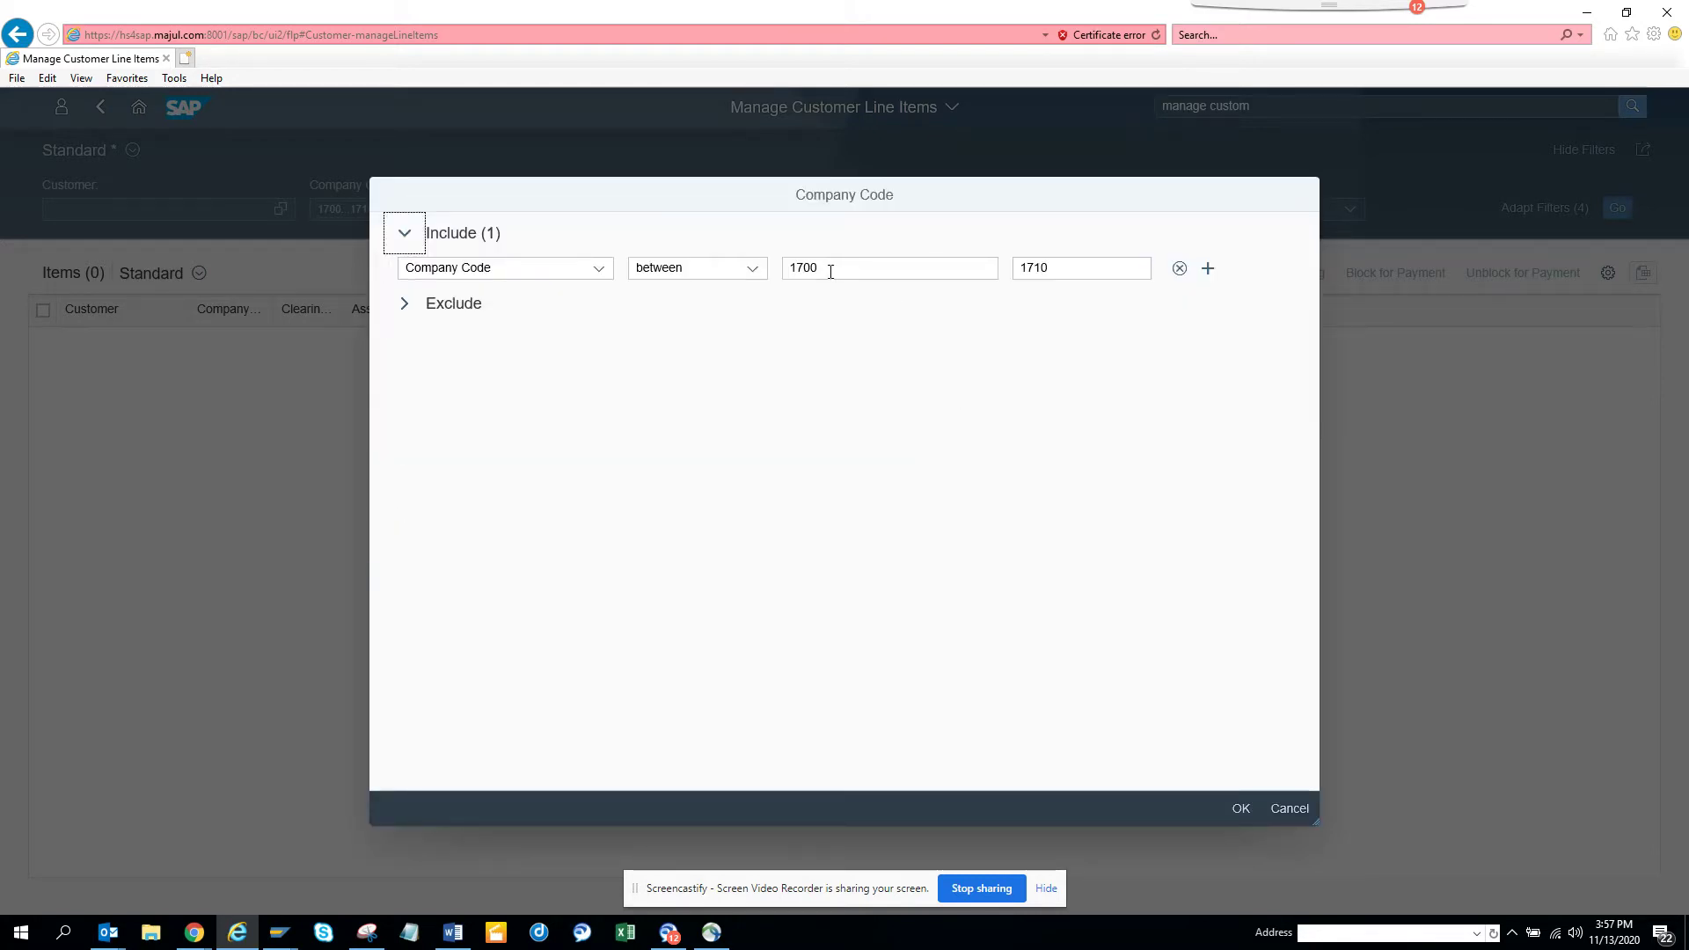
click(1282, 807)
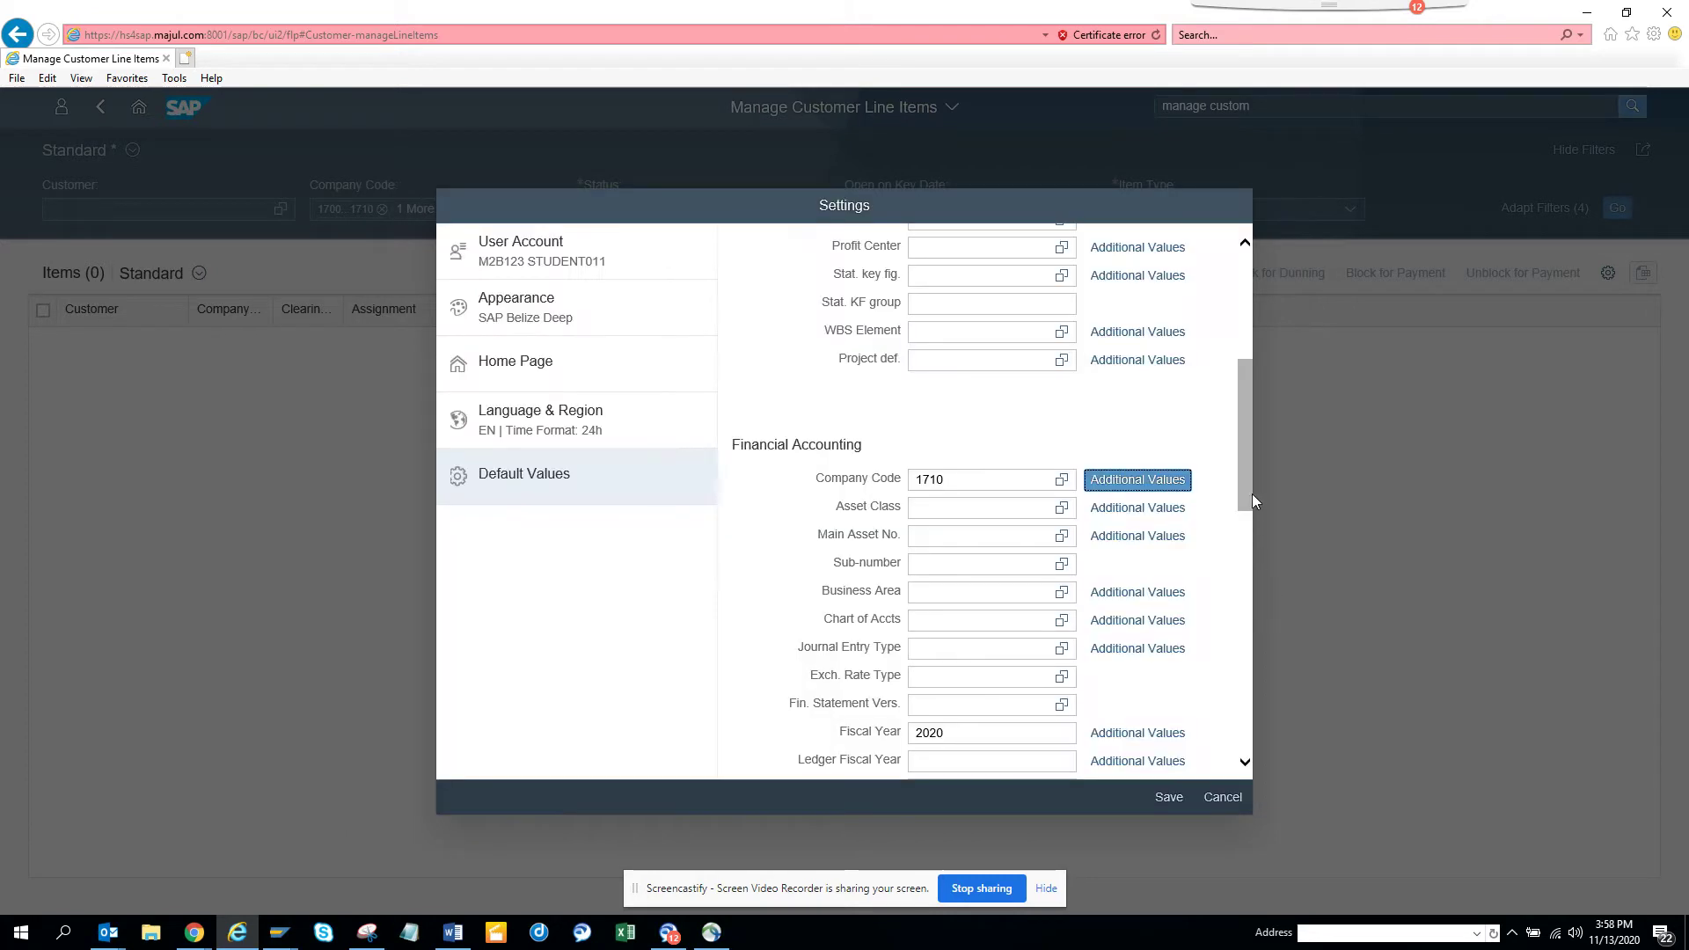
scroll(1247, 528, down, 4)
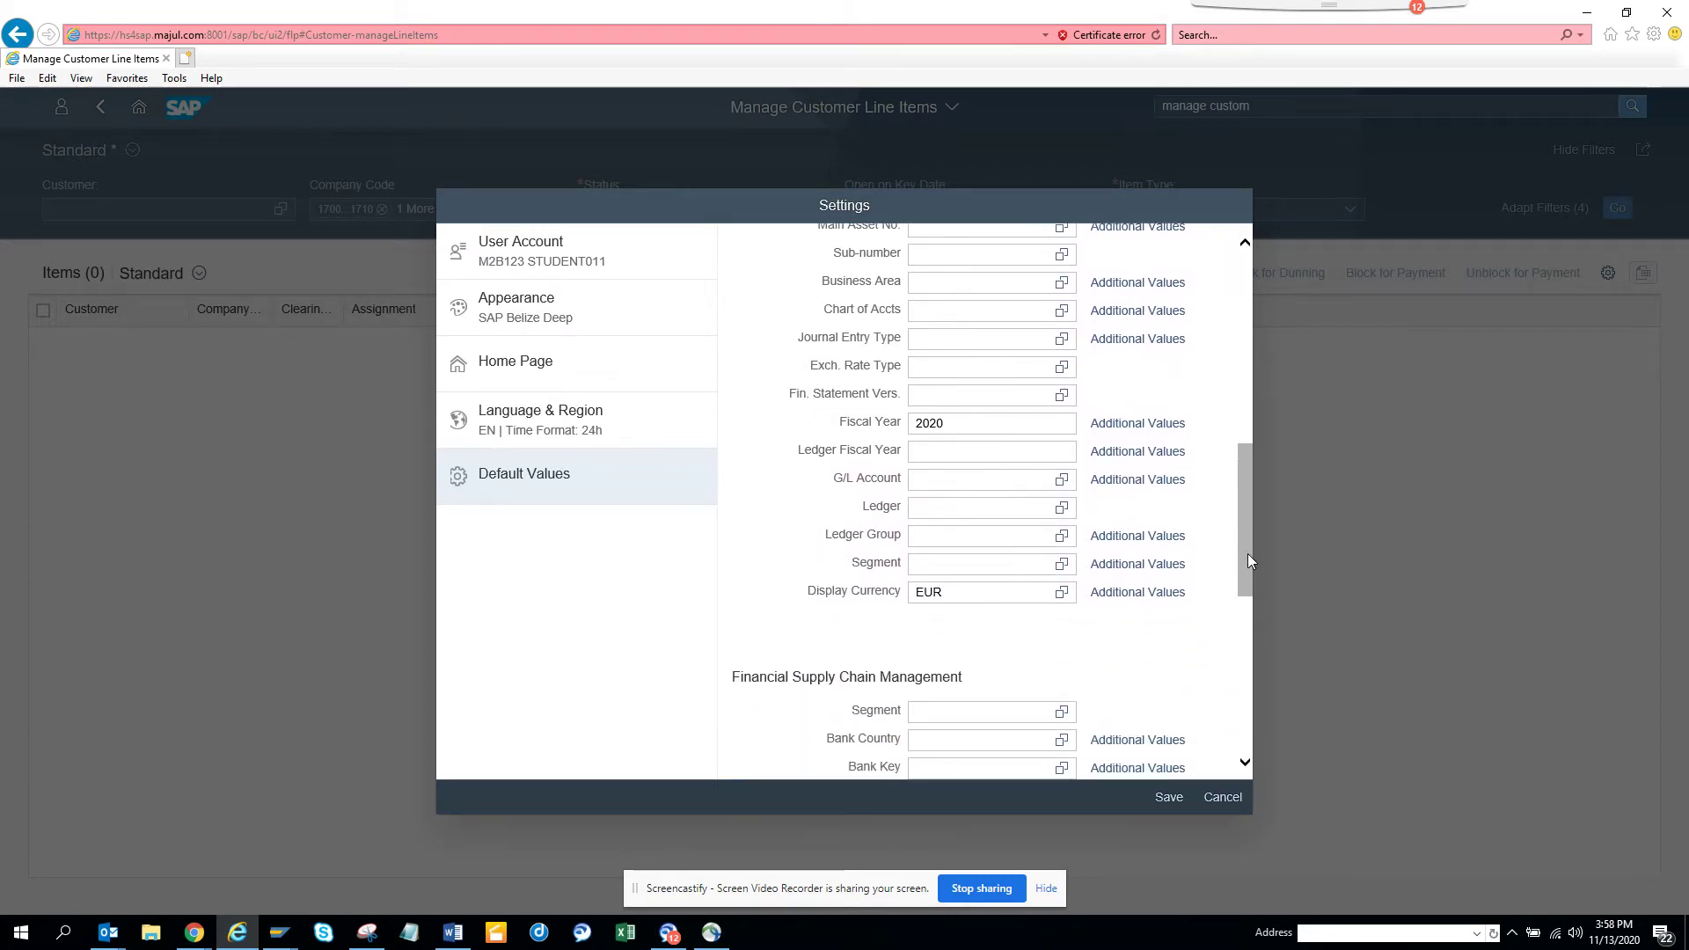
scroll(1249, 546, up, 3)
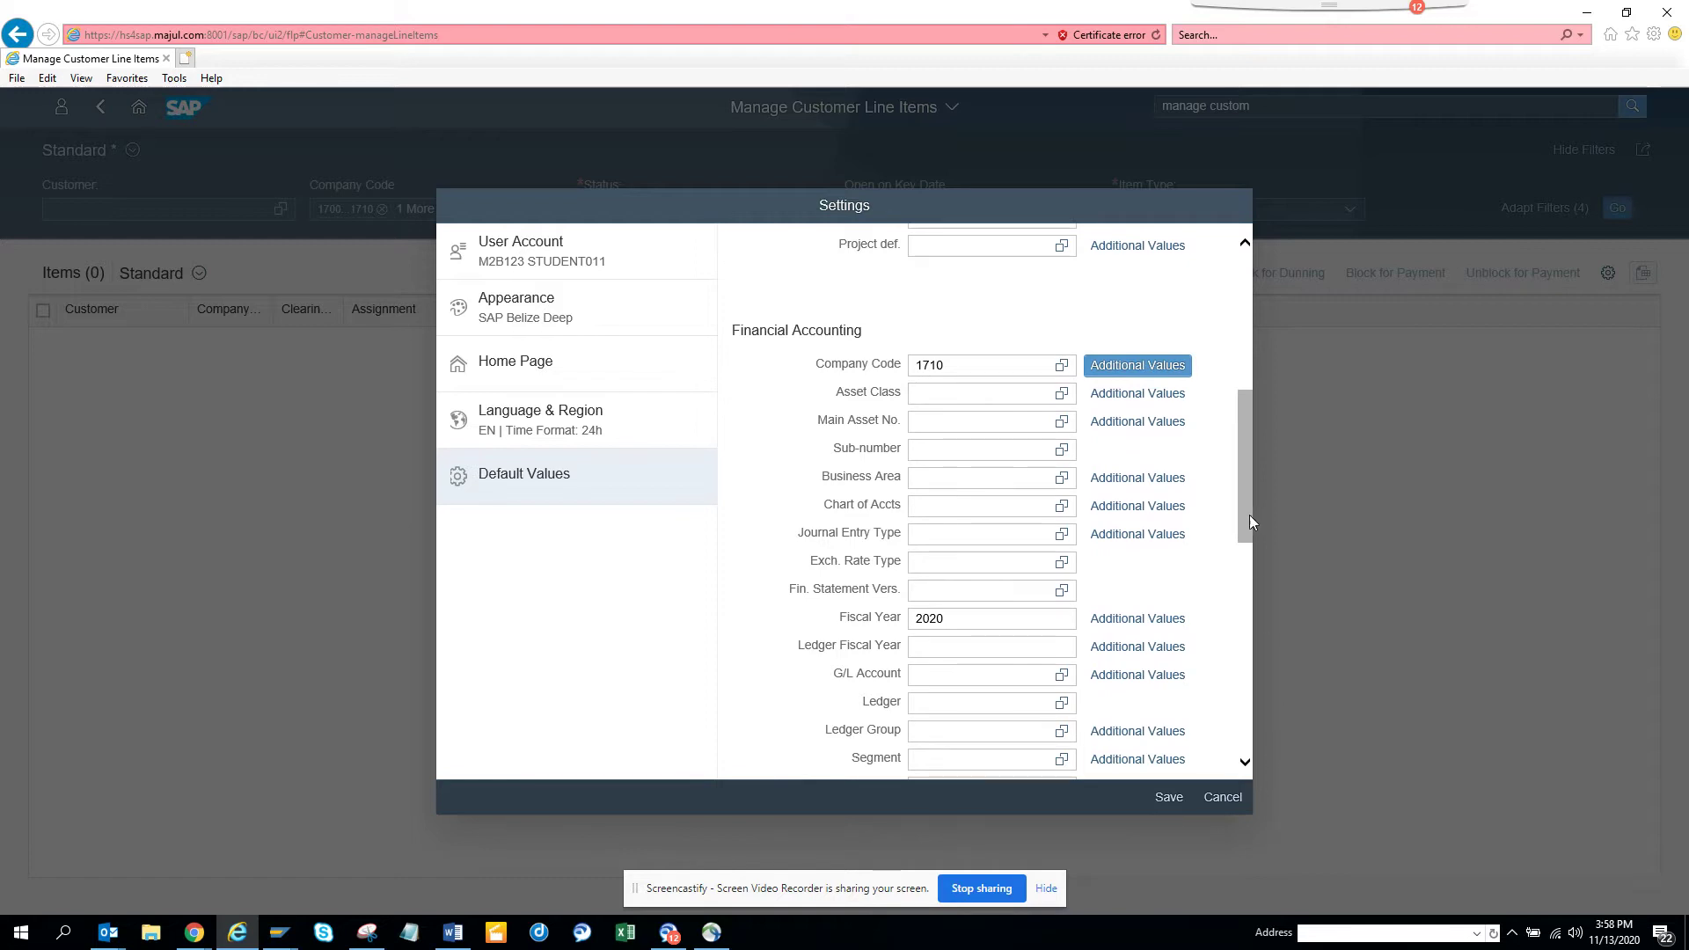
scroll(1250, 660, down, 5)
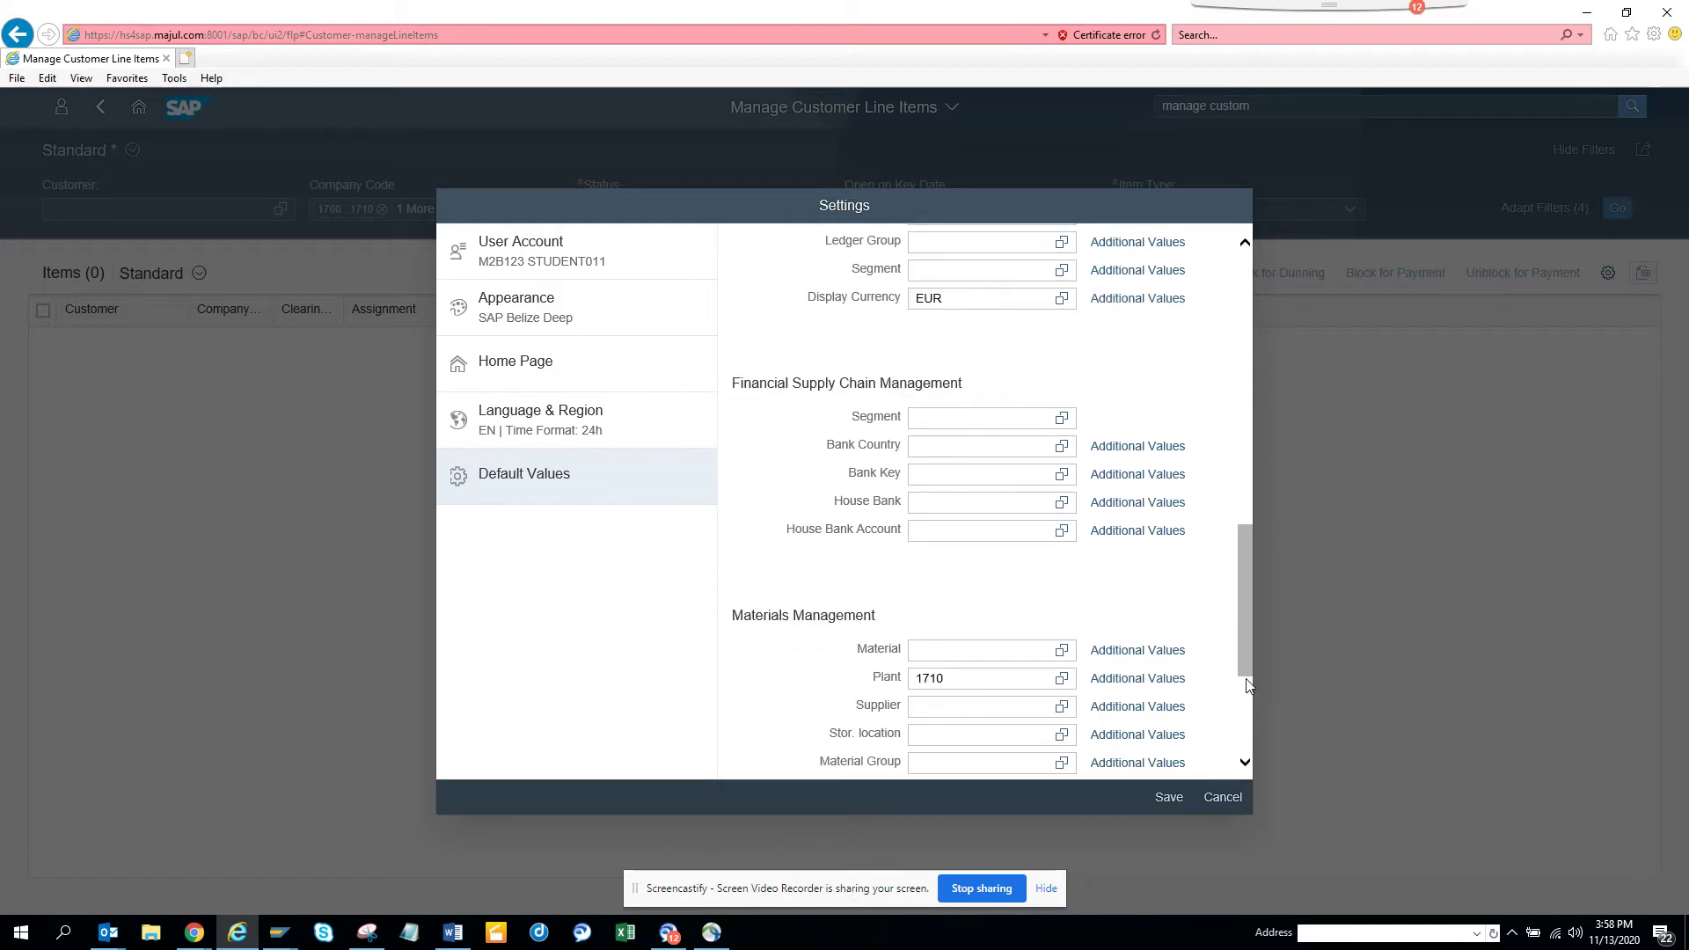
scroll(1245, 695, down, 2)
drag(1245, 688, 1244, 348)
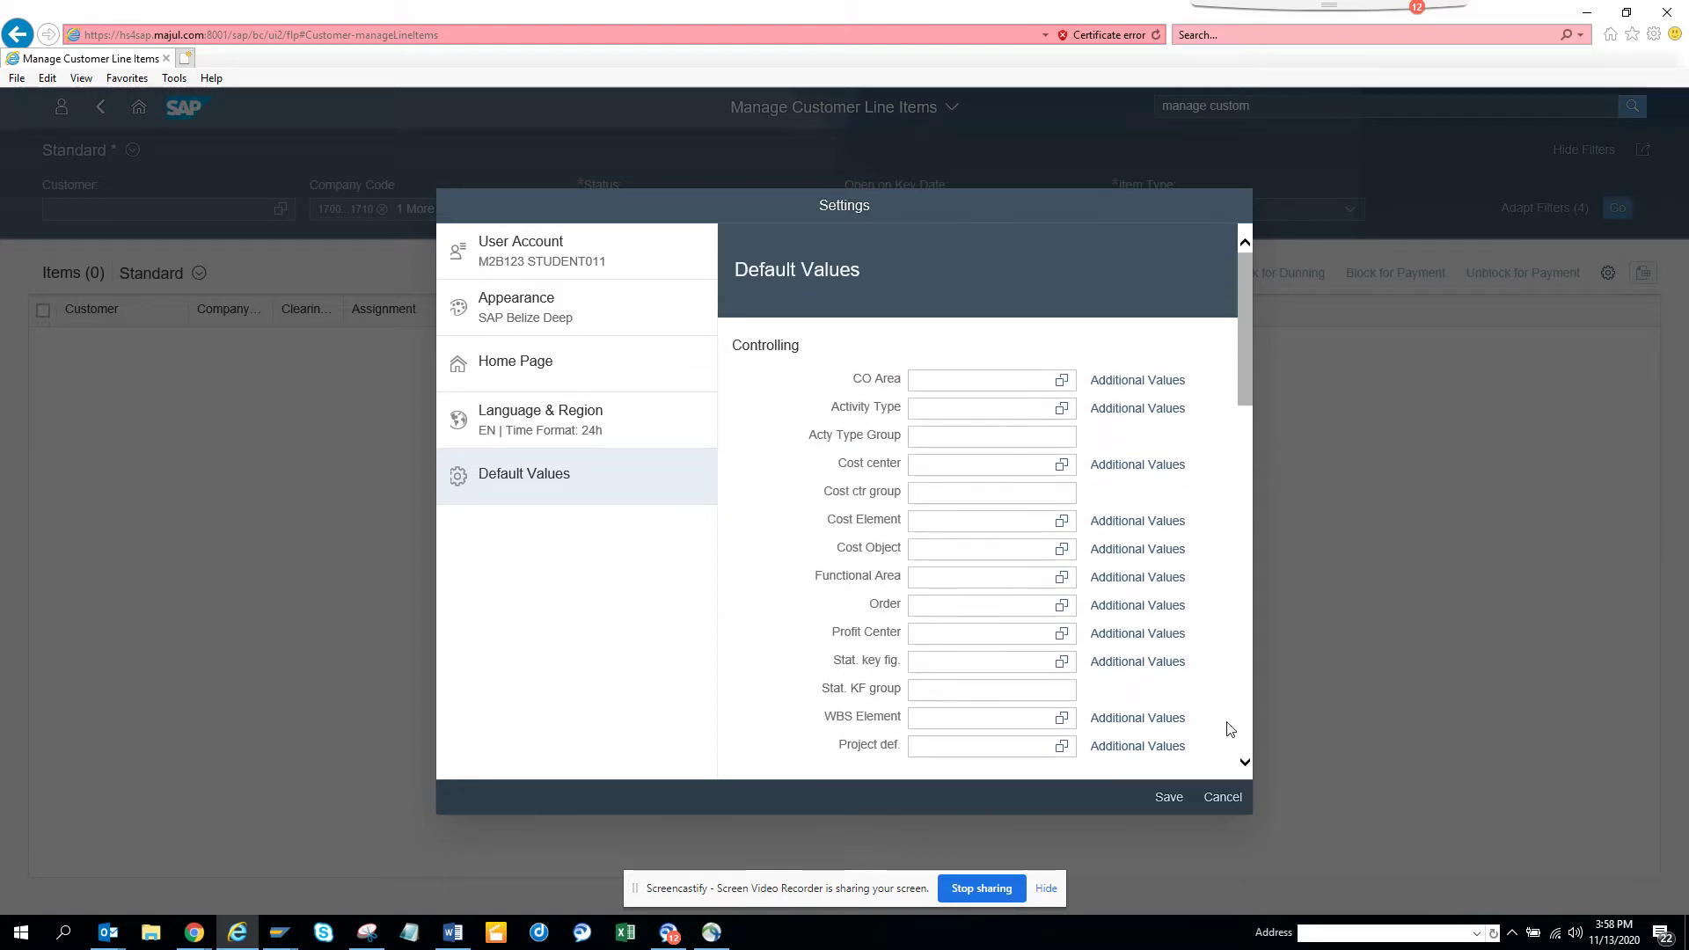
Step: Load the 33 open items for company code 1710 and view customer 17100001's address and links
click(1223, 798)
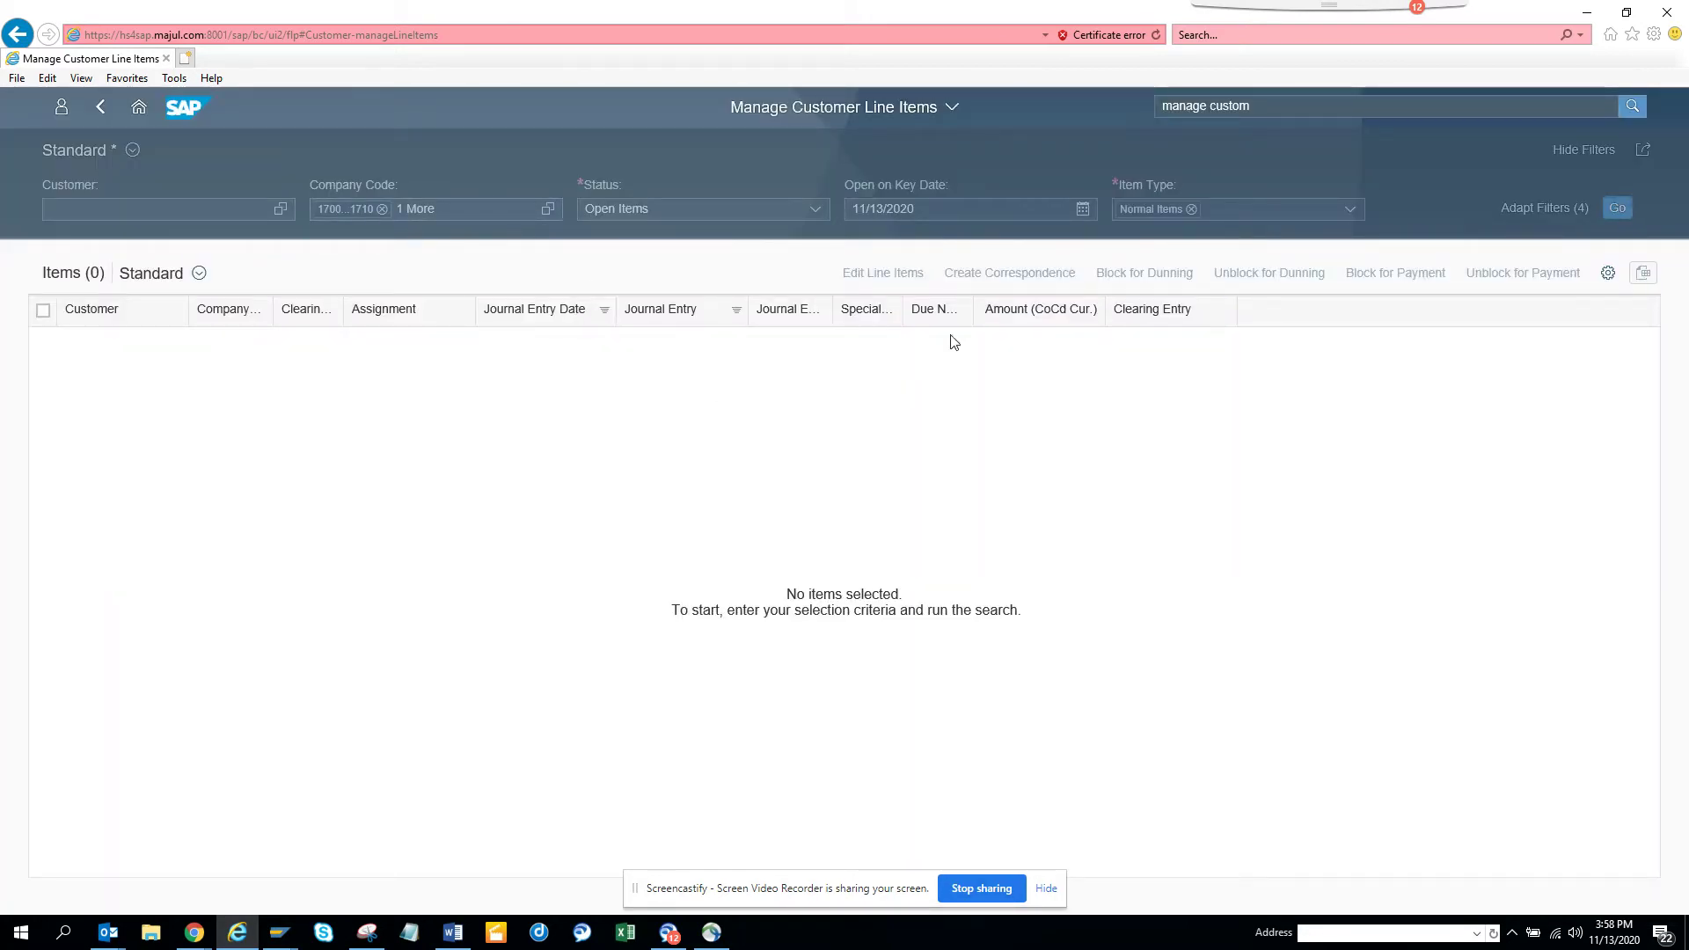
click(1616, 210)
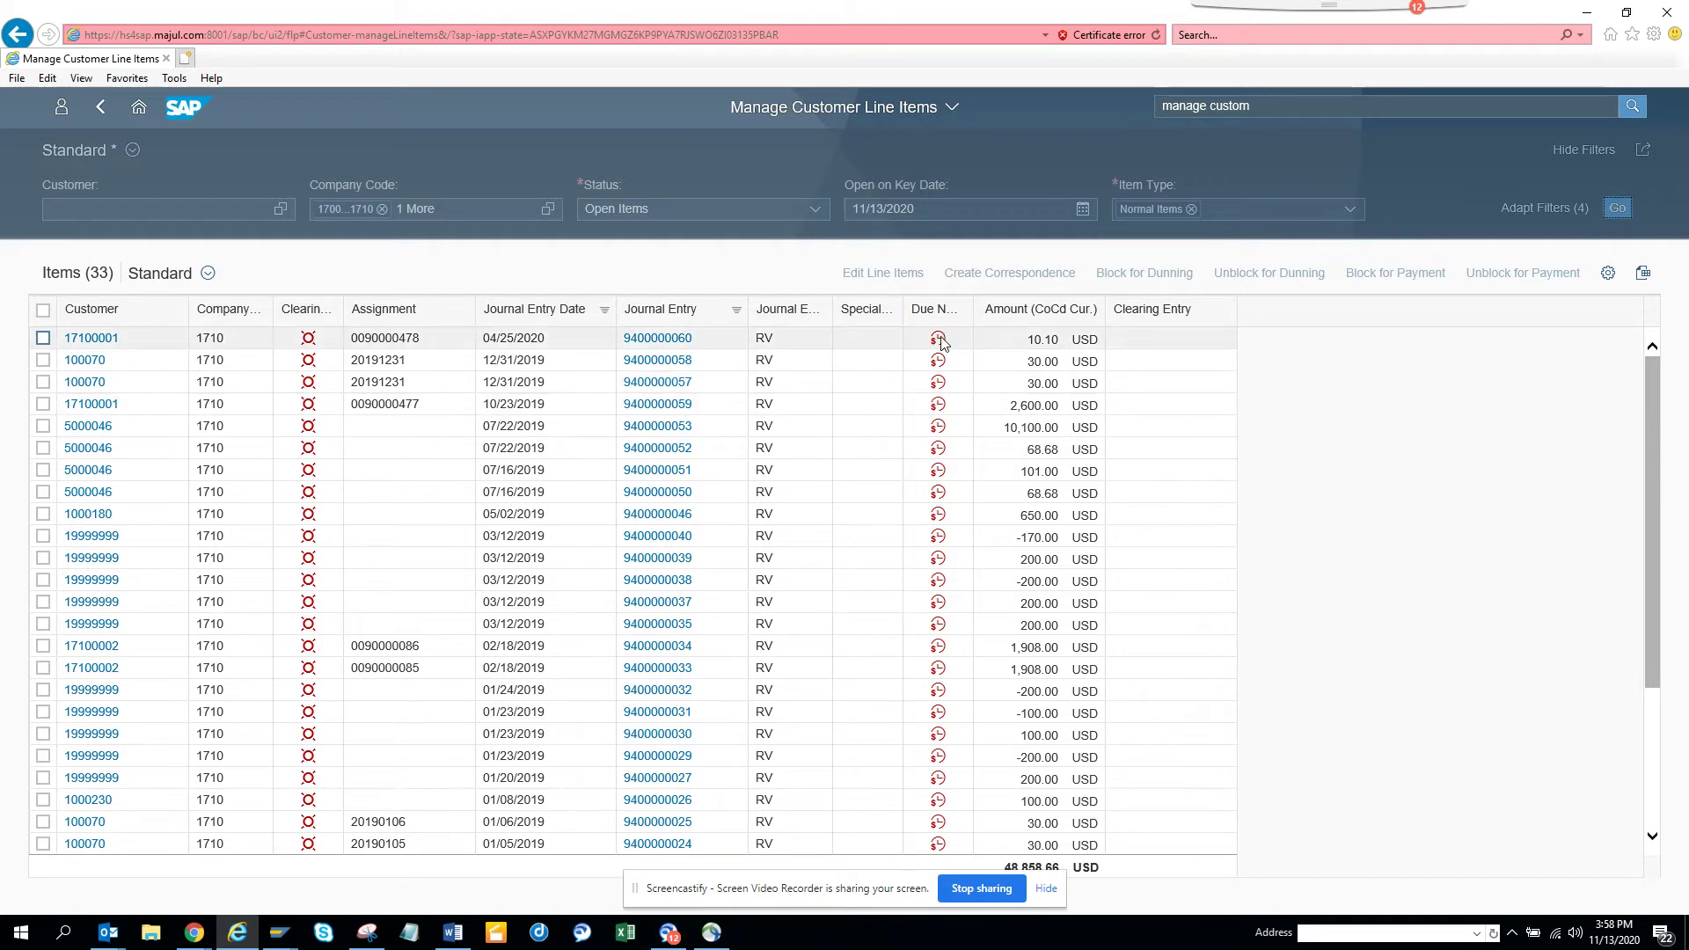
mouse_move(942, 344)
click(89, 343)
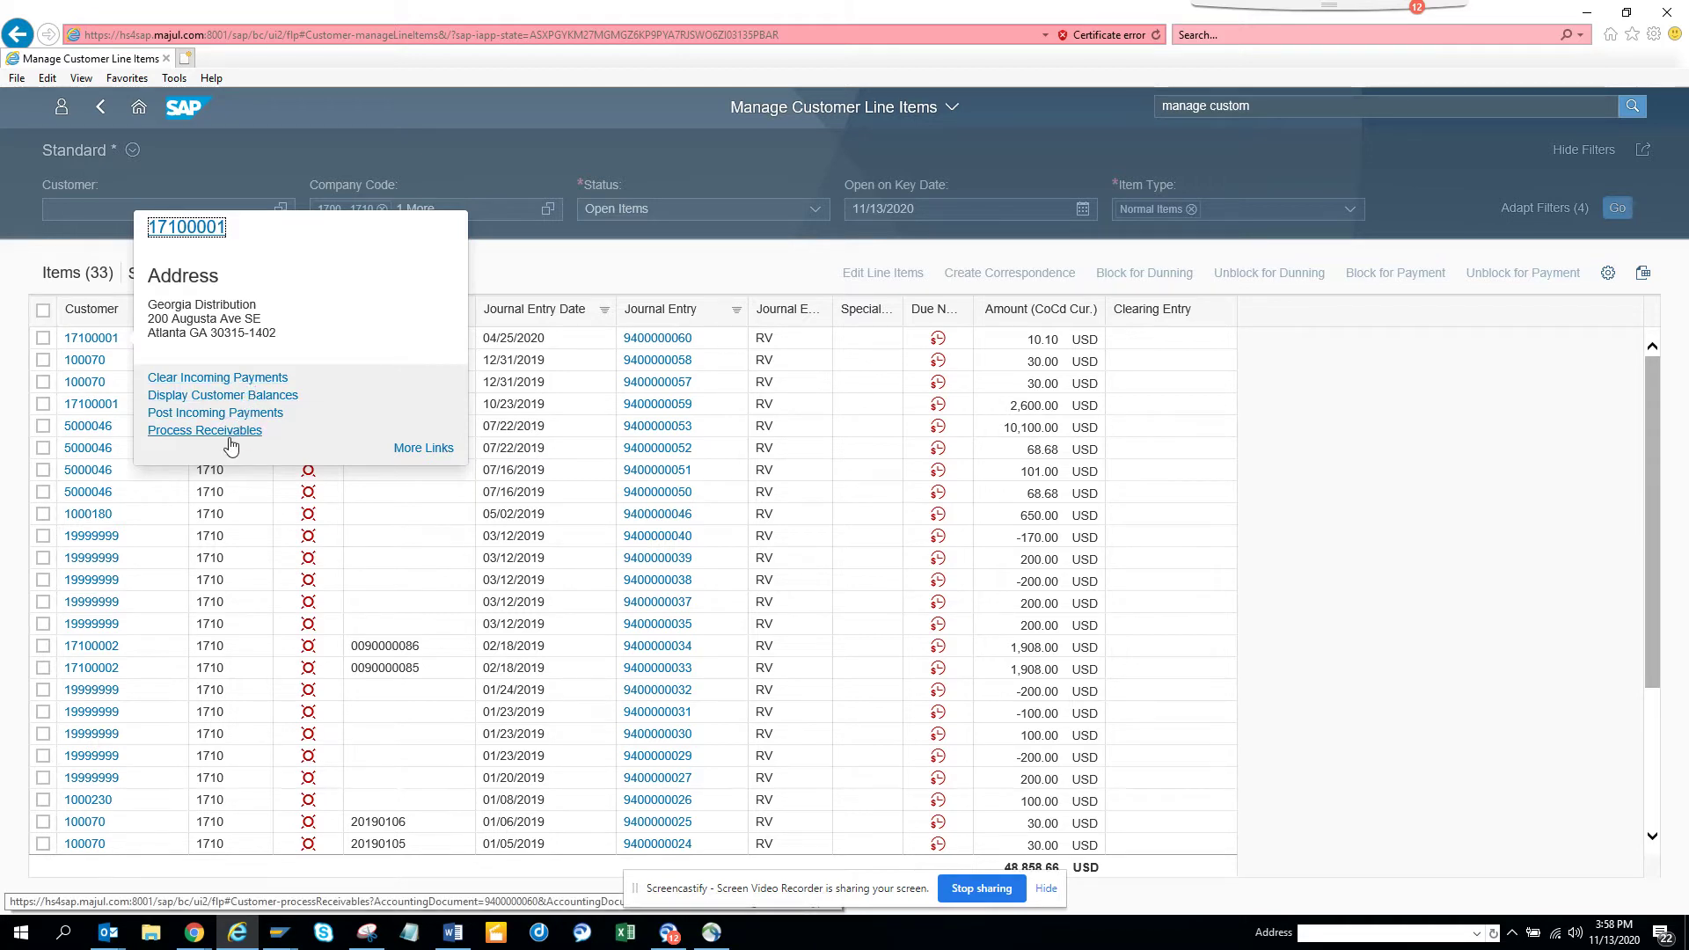
click(425, 451)
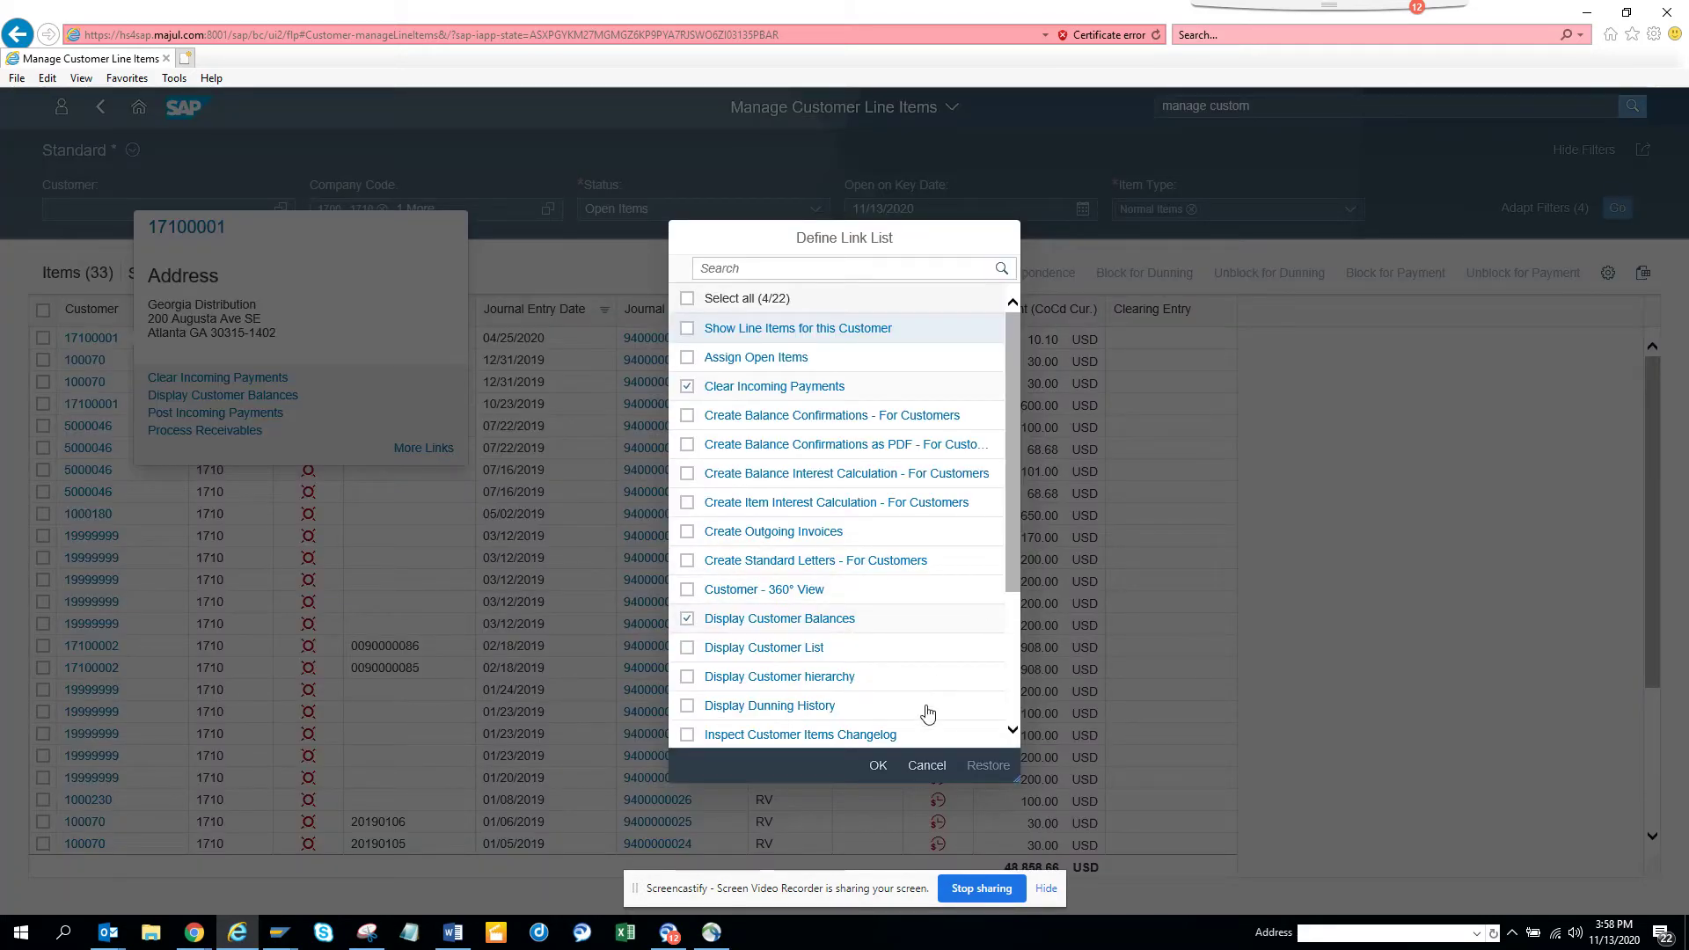
click(926, 765)
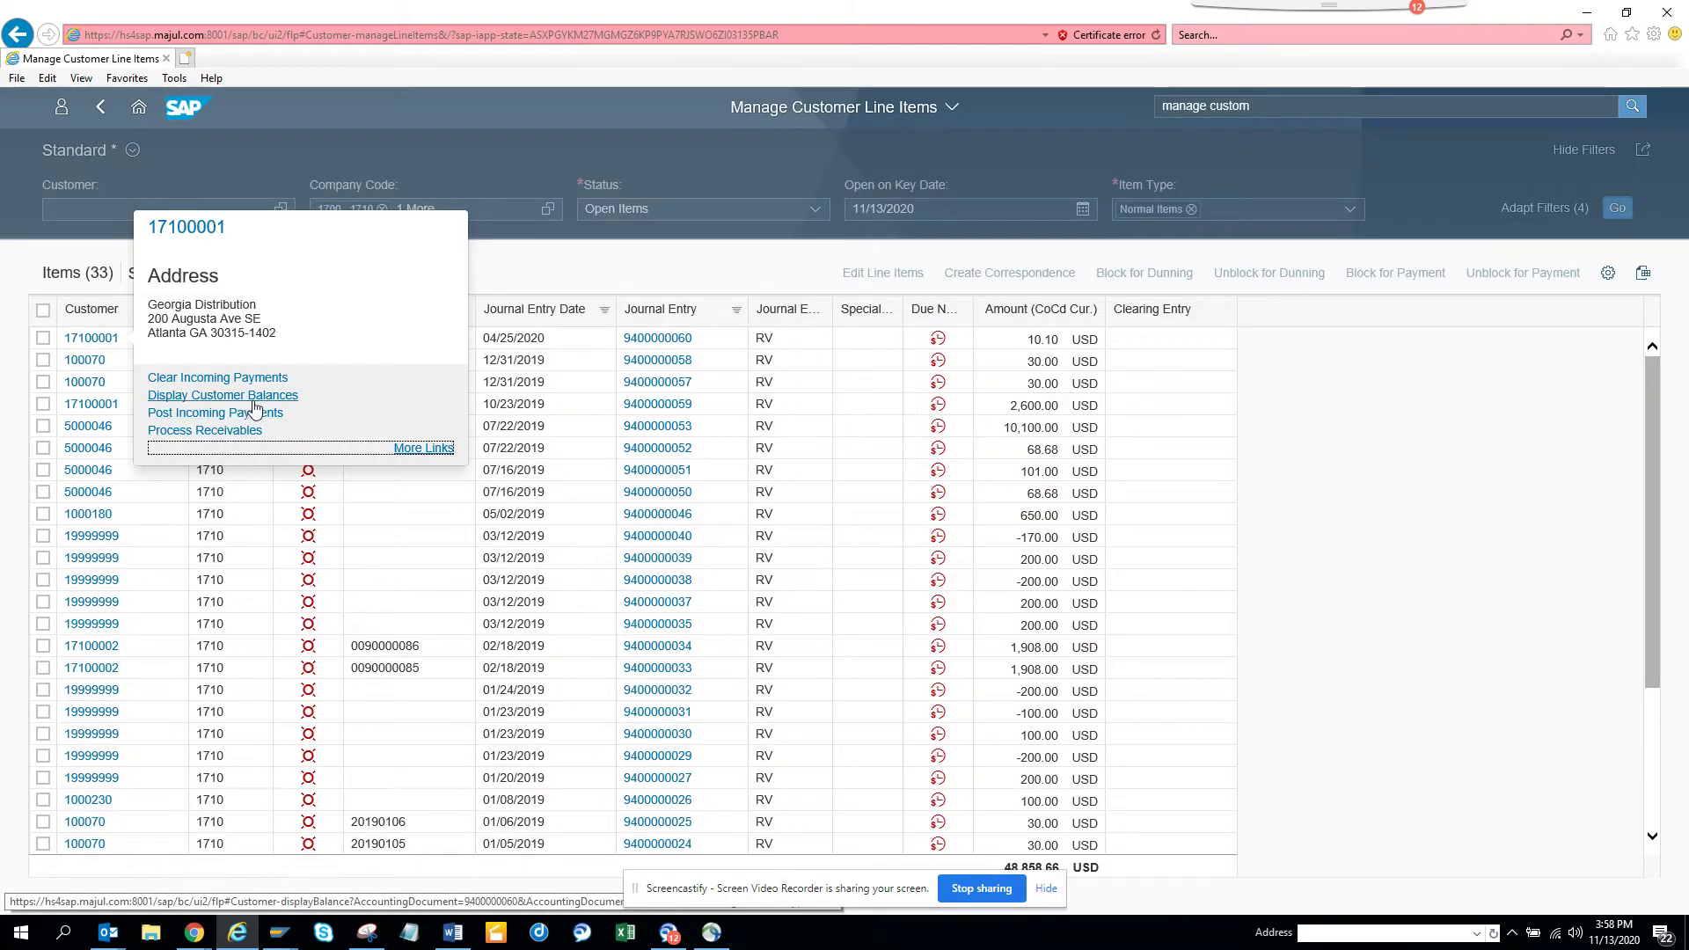
Step: Check customer 17100001's fiscal year 2020 balances (total -989.90), then return to the line items list
click(254, 400)
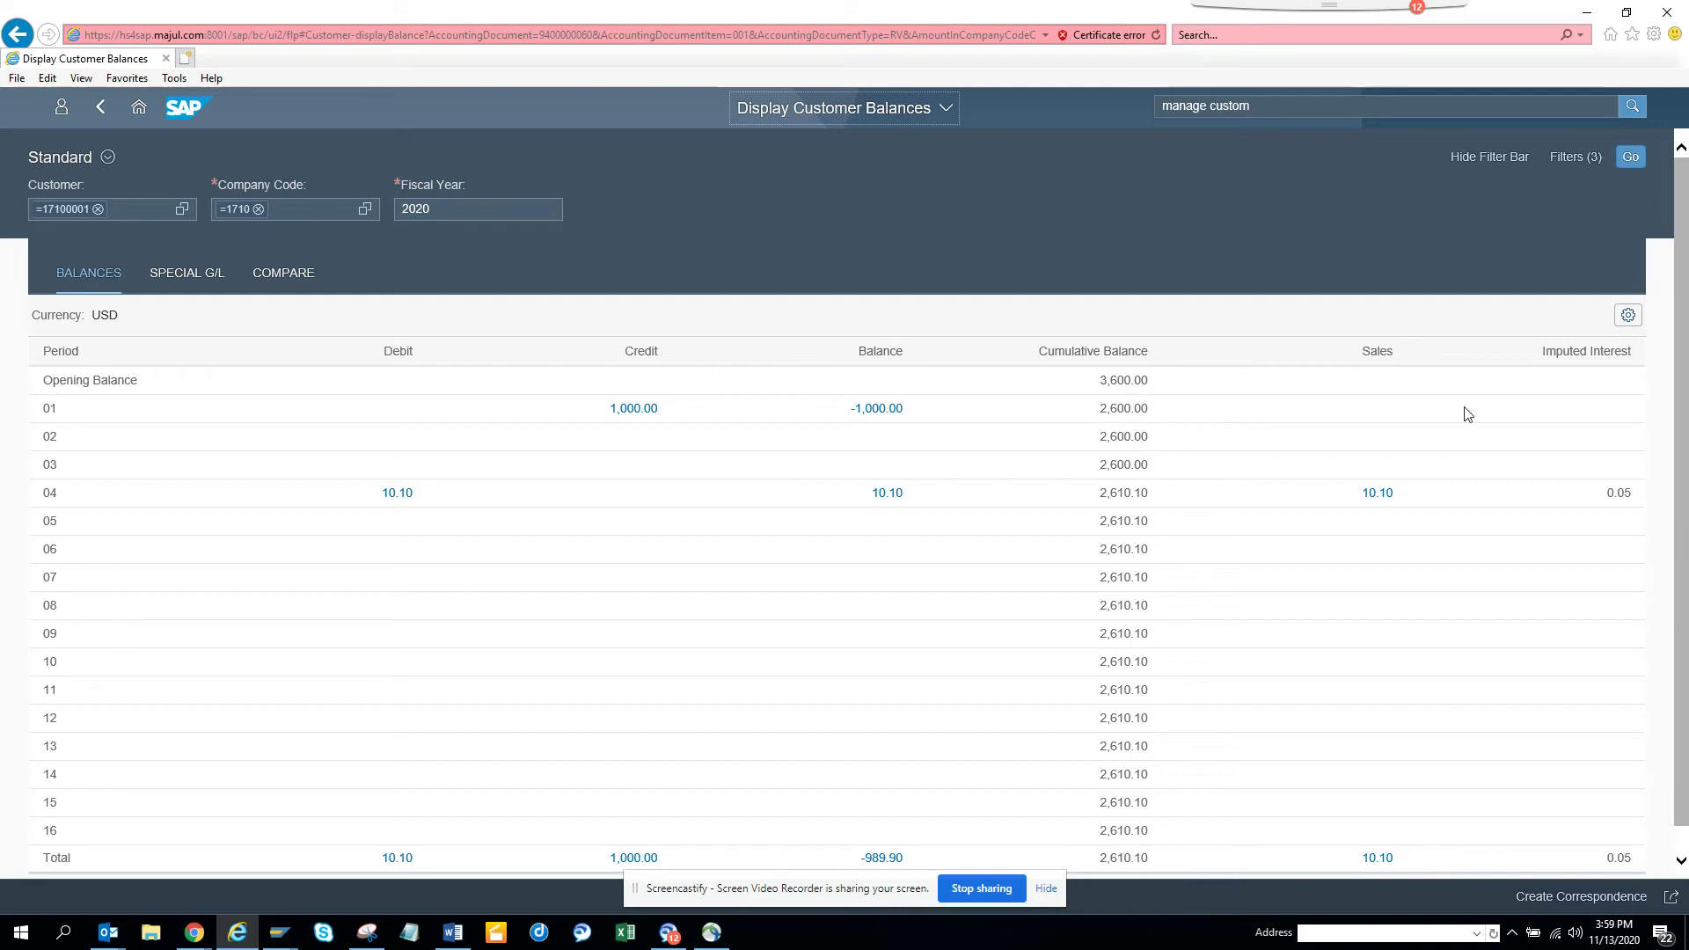
click(1627, 315)
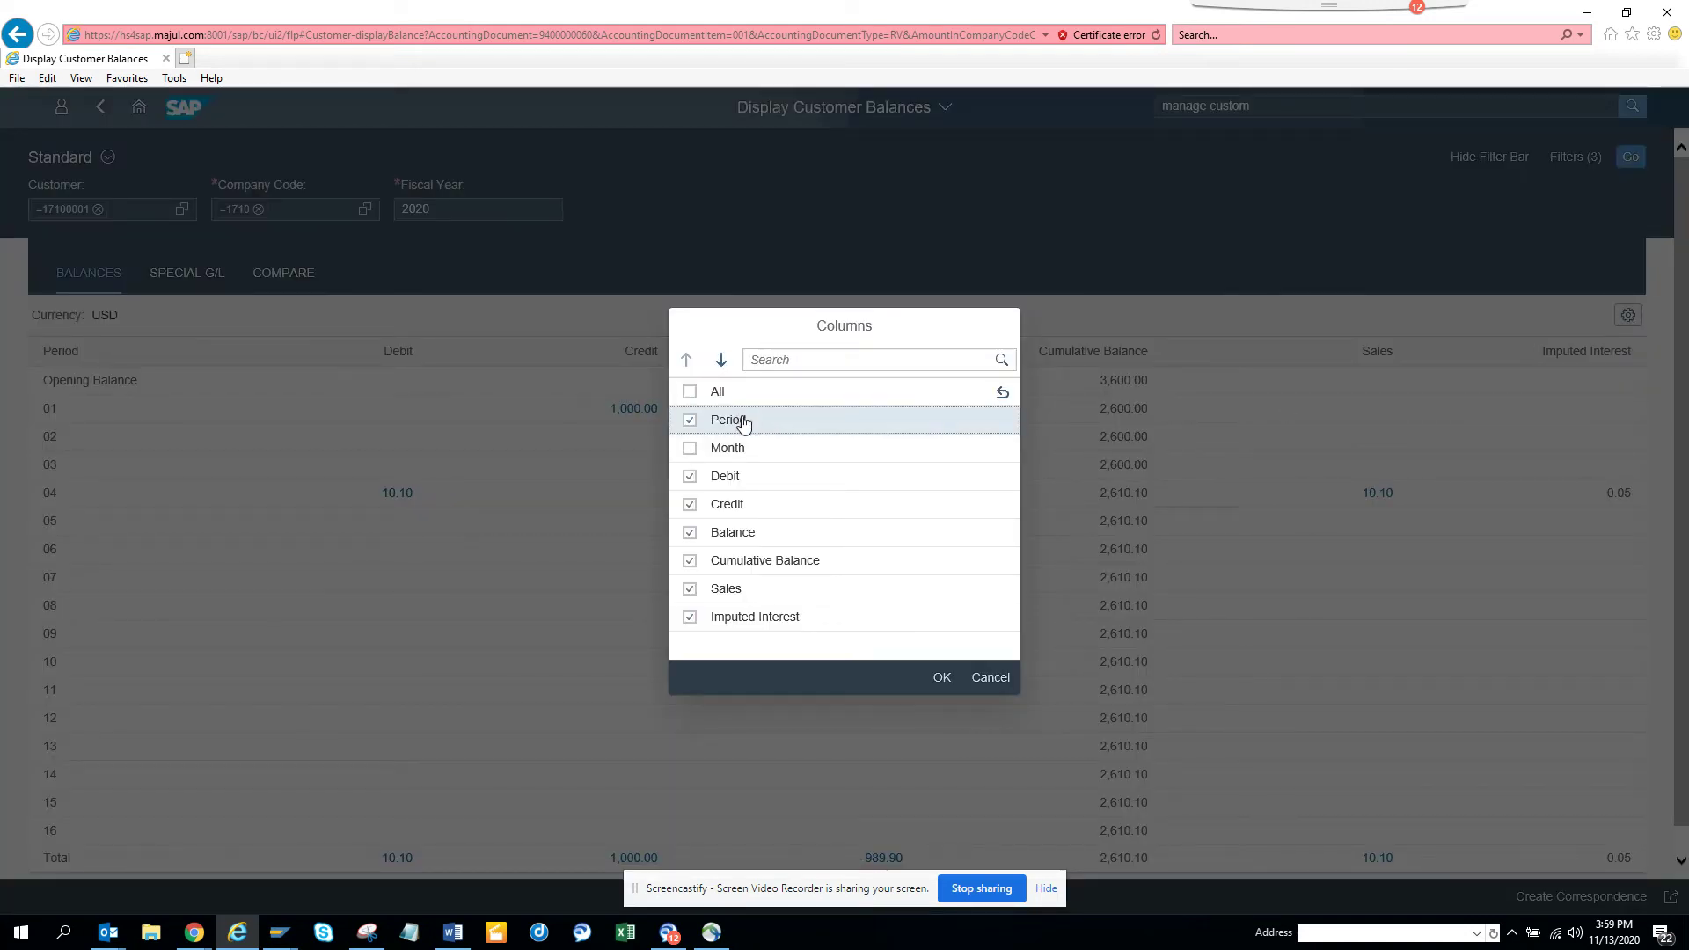
click(989, 681)
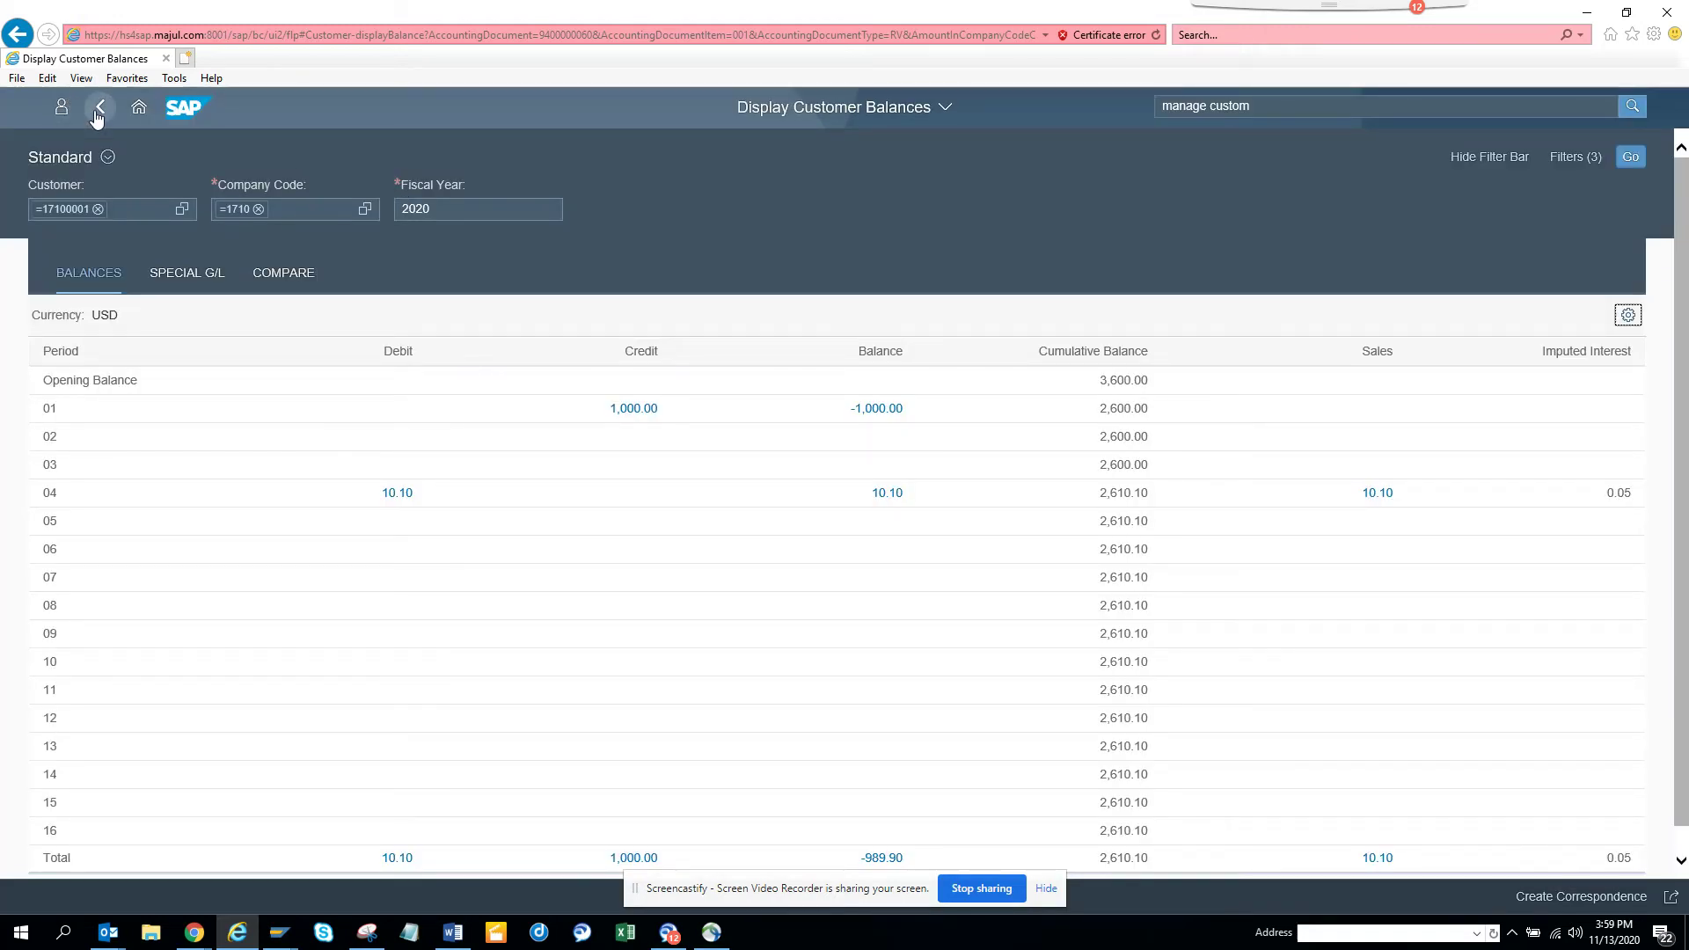
click(98, 106)
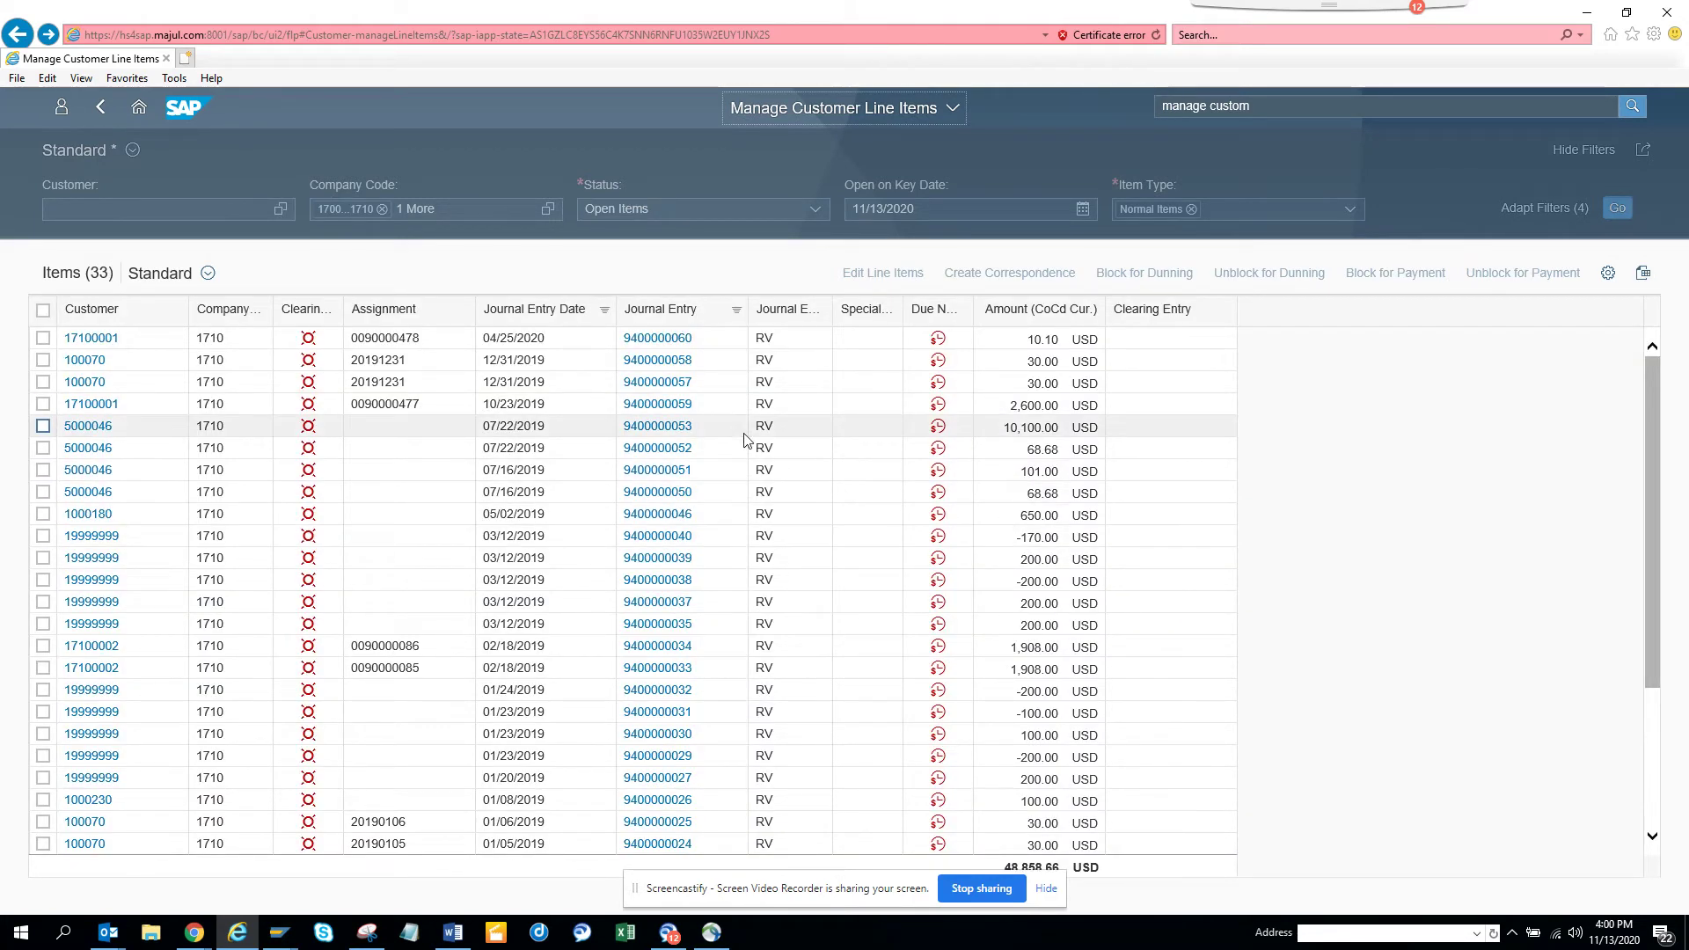
click(669, 349)
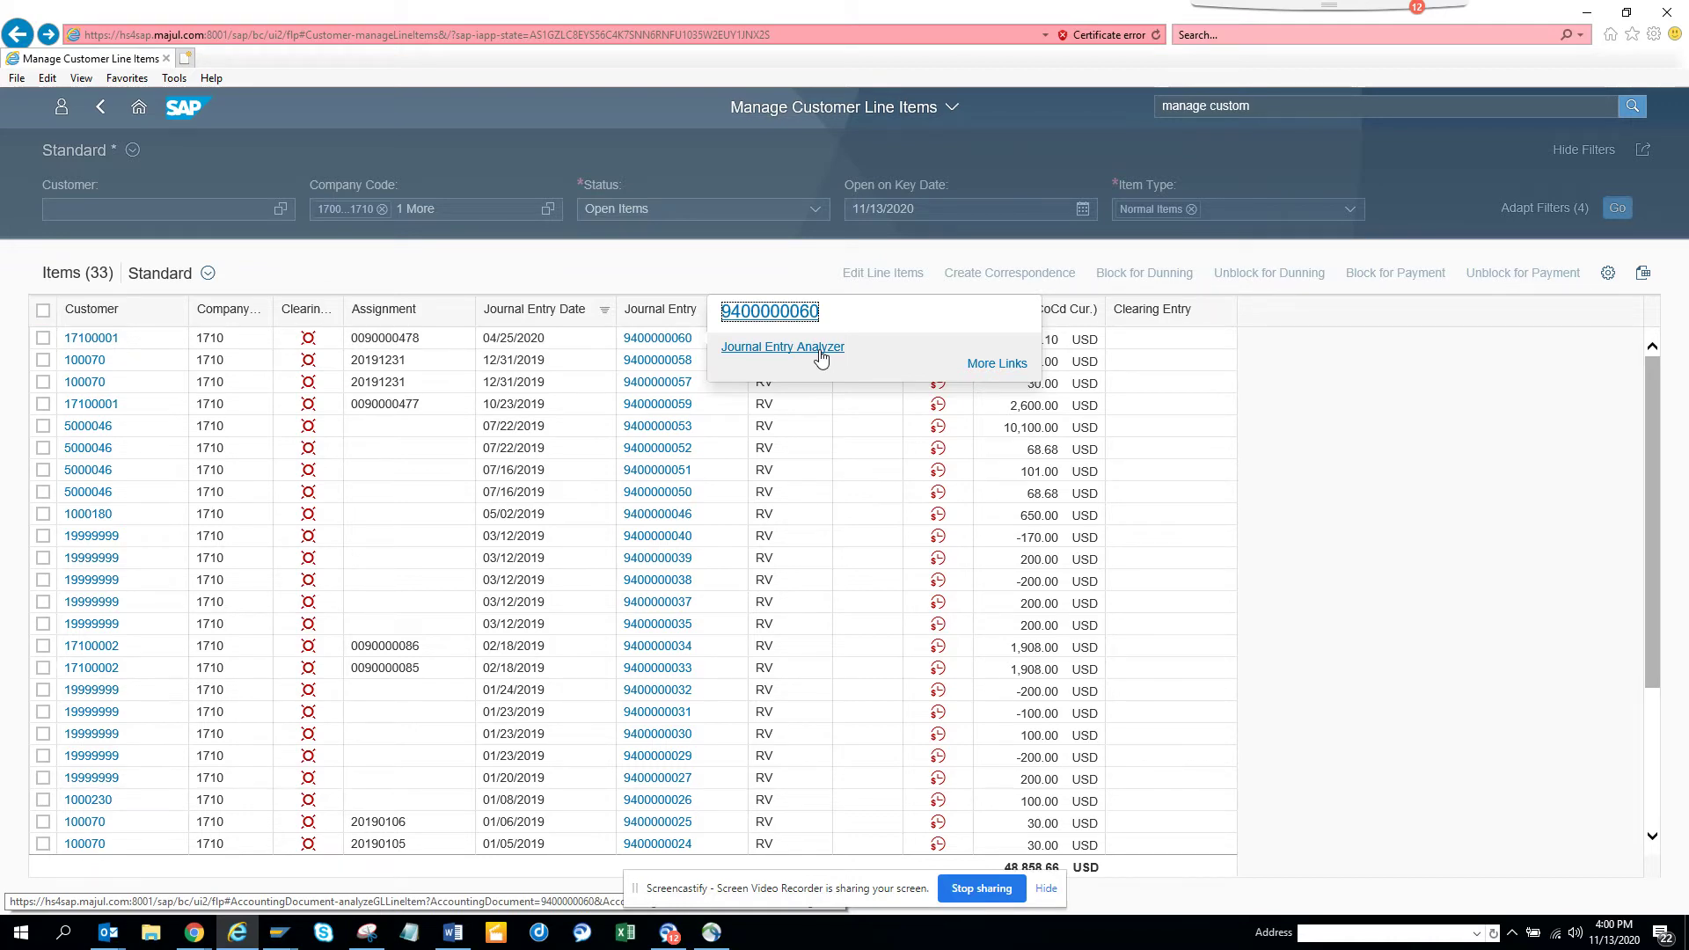
Step: Confirm the journal entry link list keeping only Journal Entry Analyzer, then close the popover
click(977, 365)
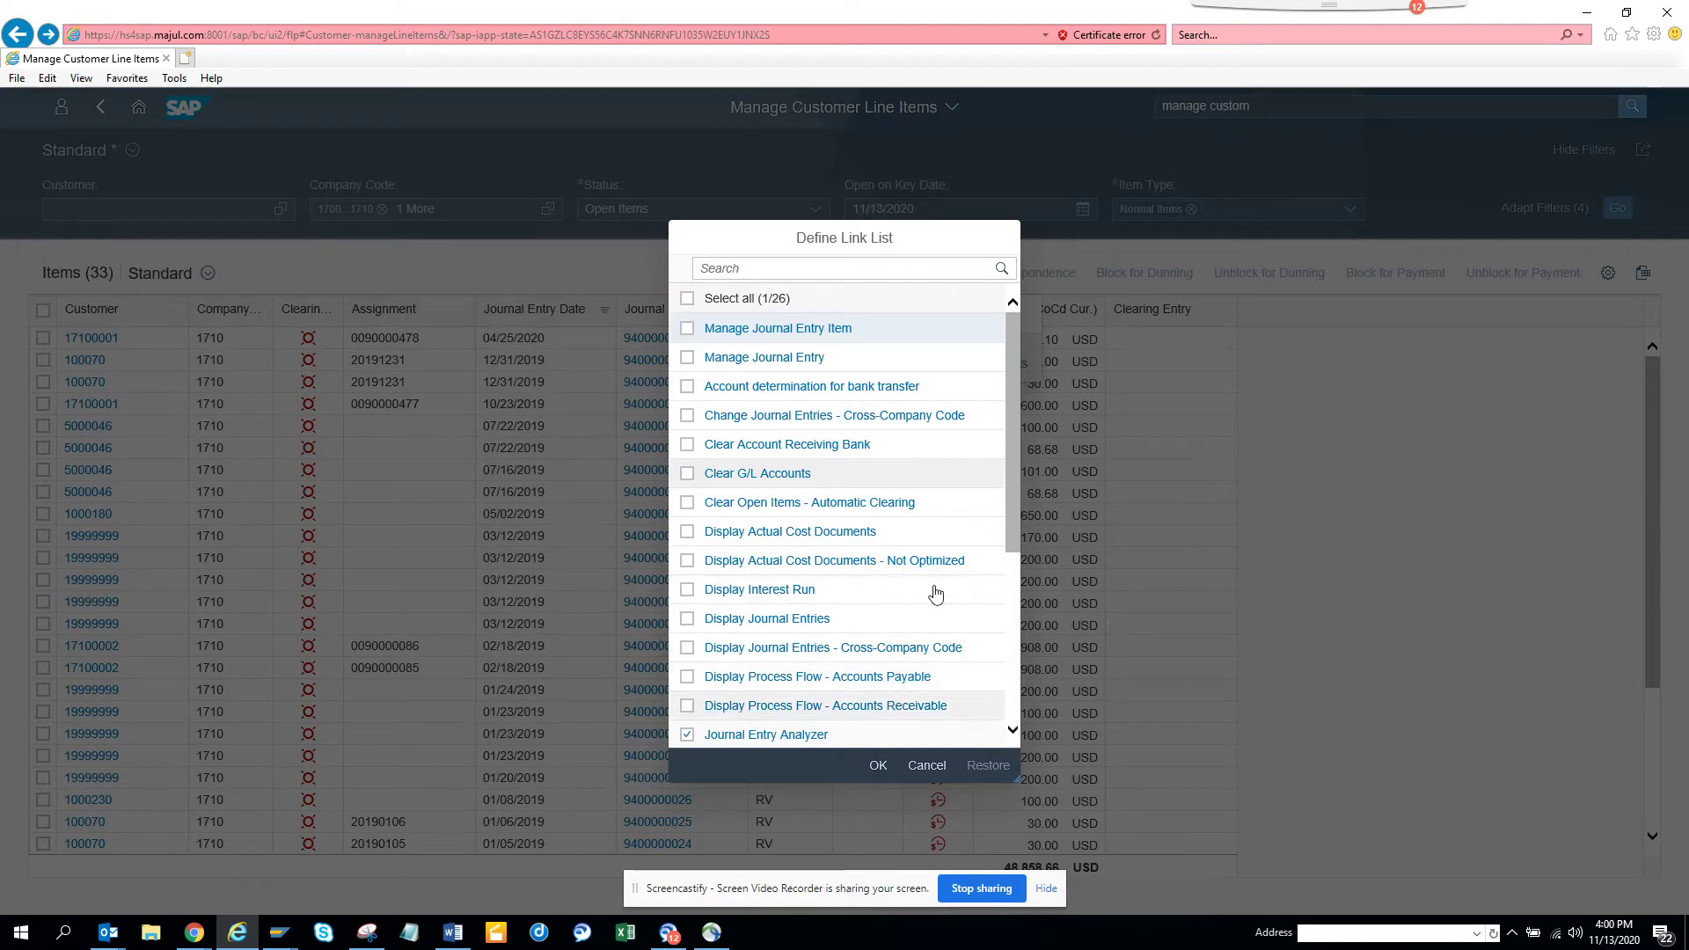
click(877, 766)
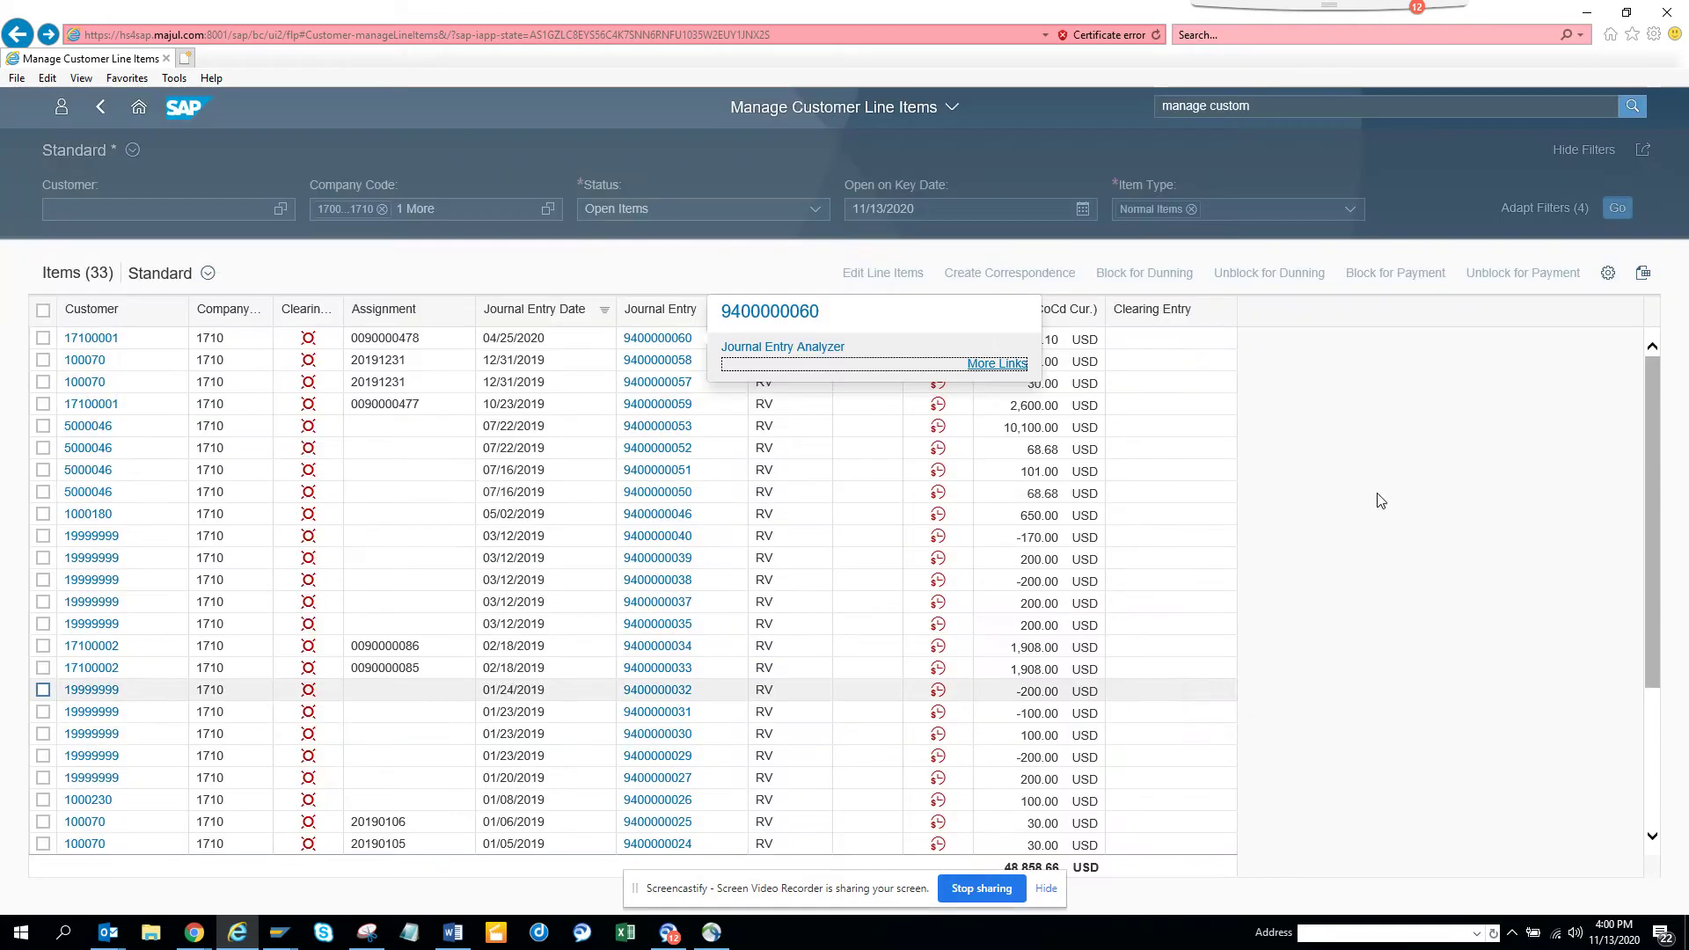
click(1079, 257)
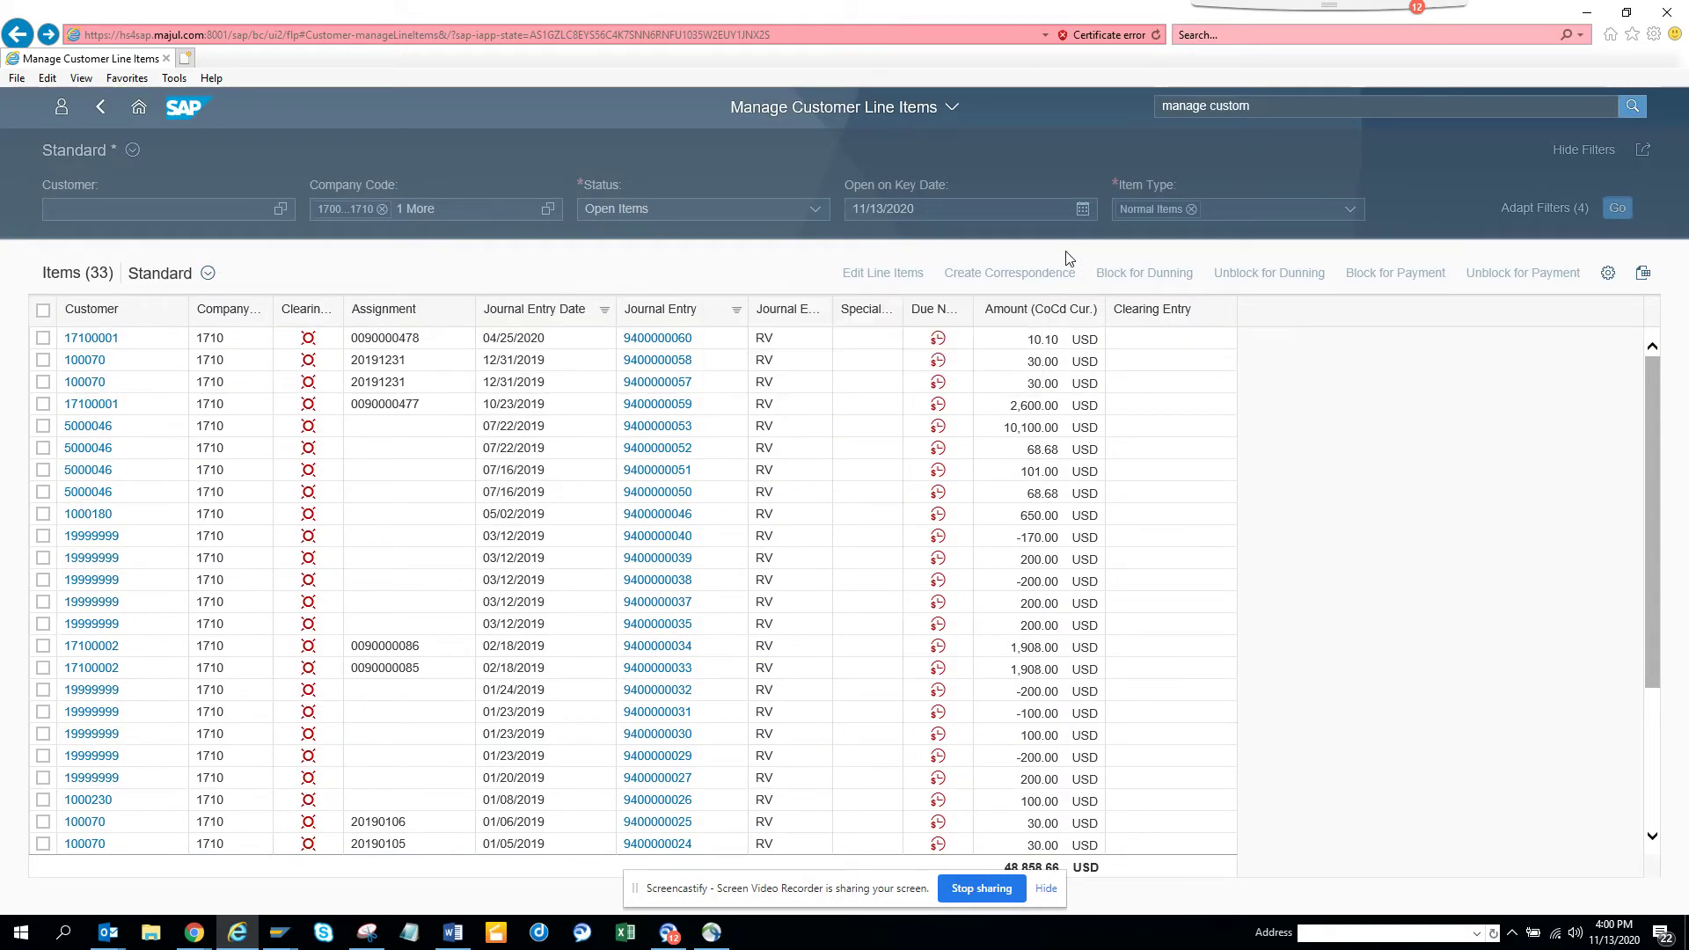
click(1610, 273)
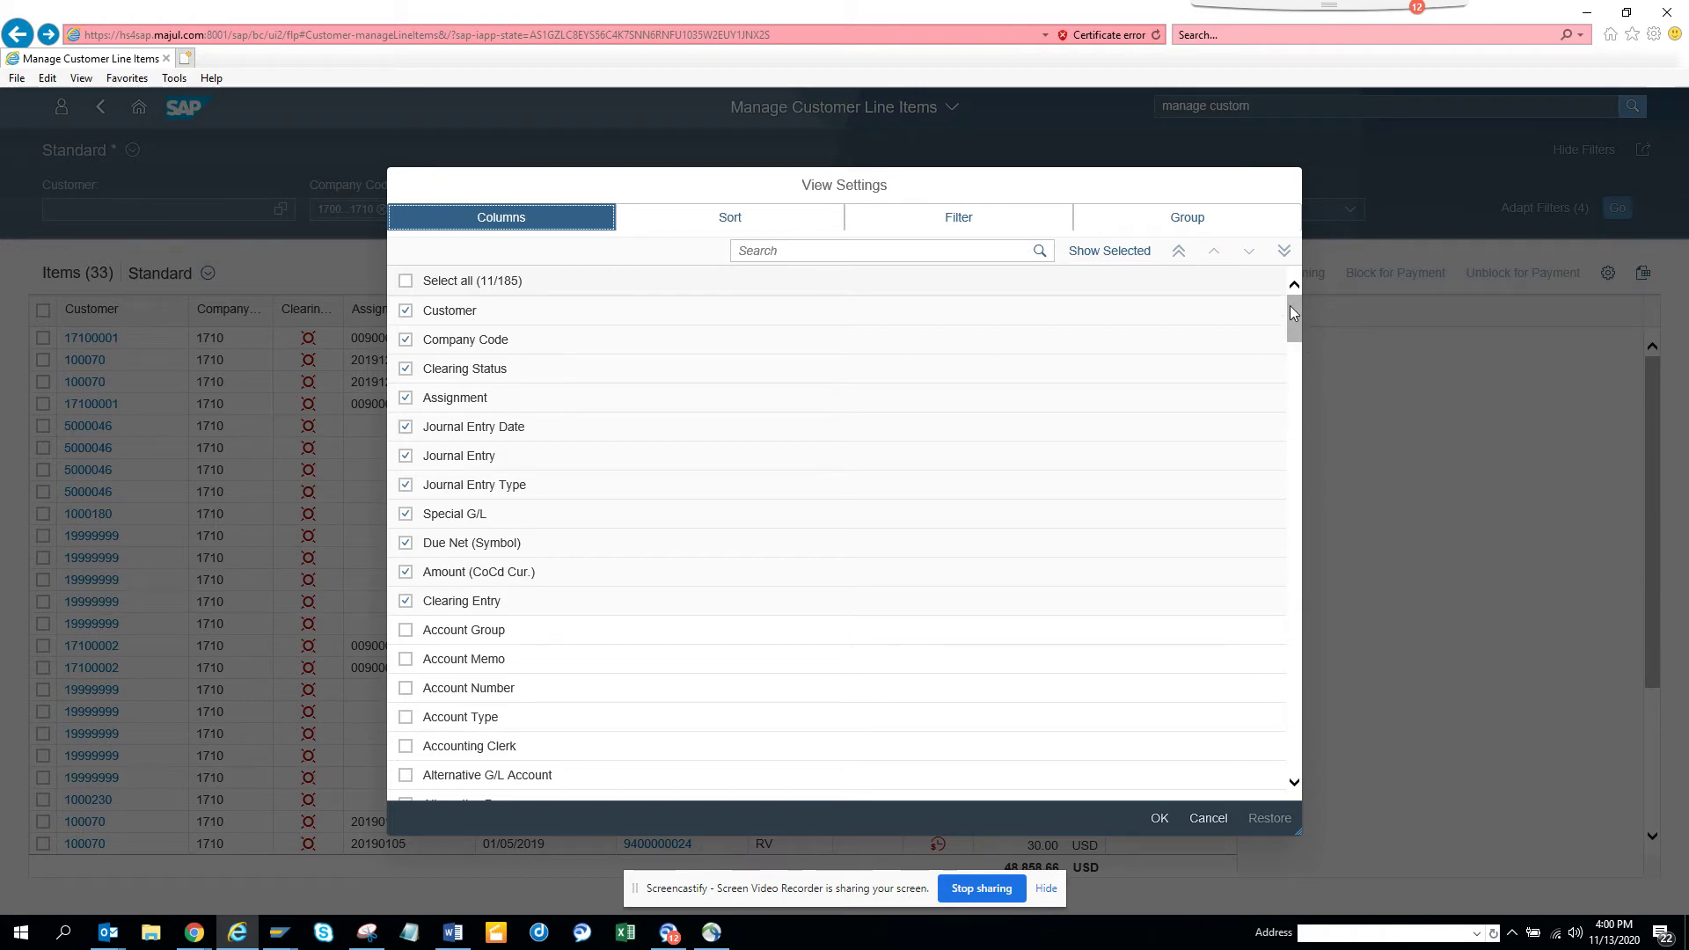
mouse_move(1290, 310)
mouse_down()
mouse_move(1303, 377)
mouse_move(1309, 294)
mouse_up()
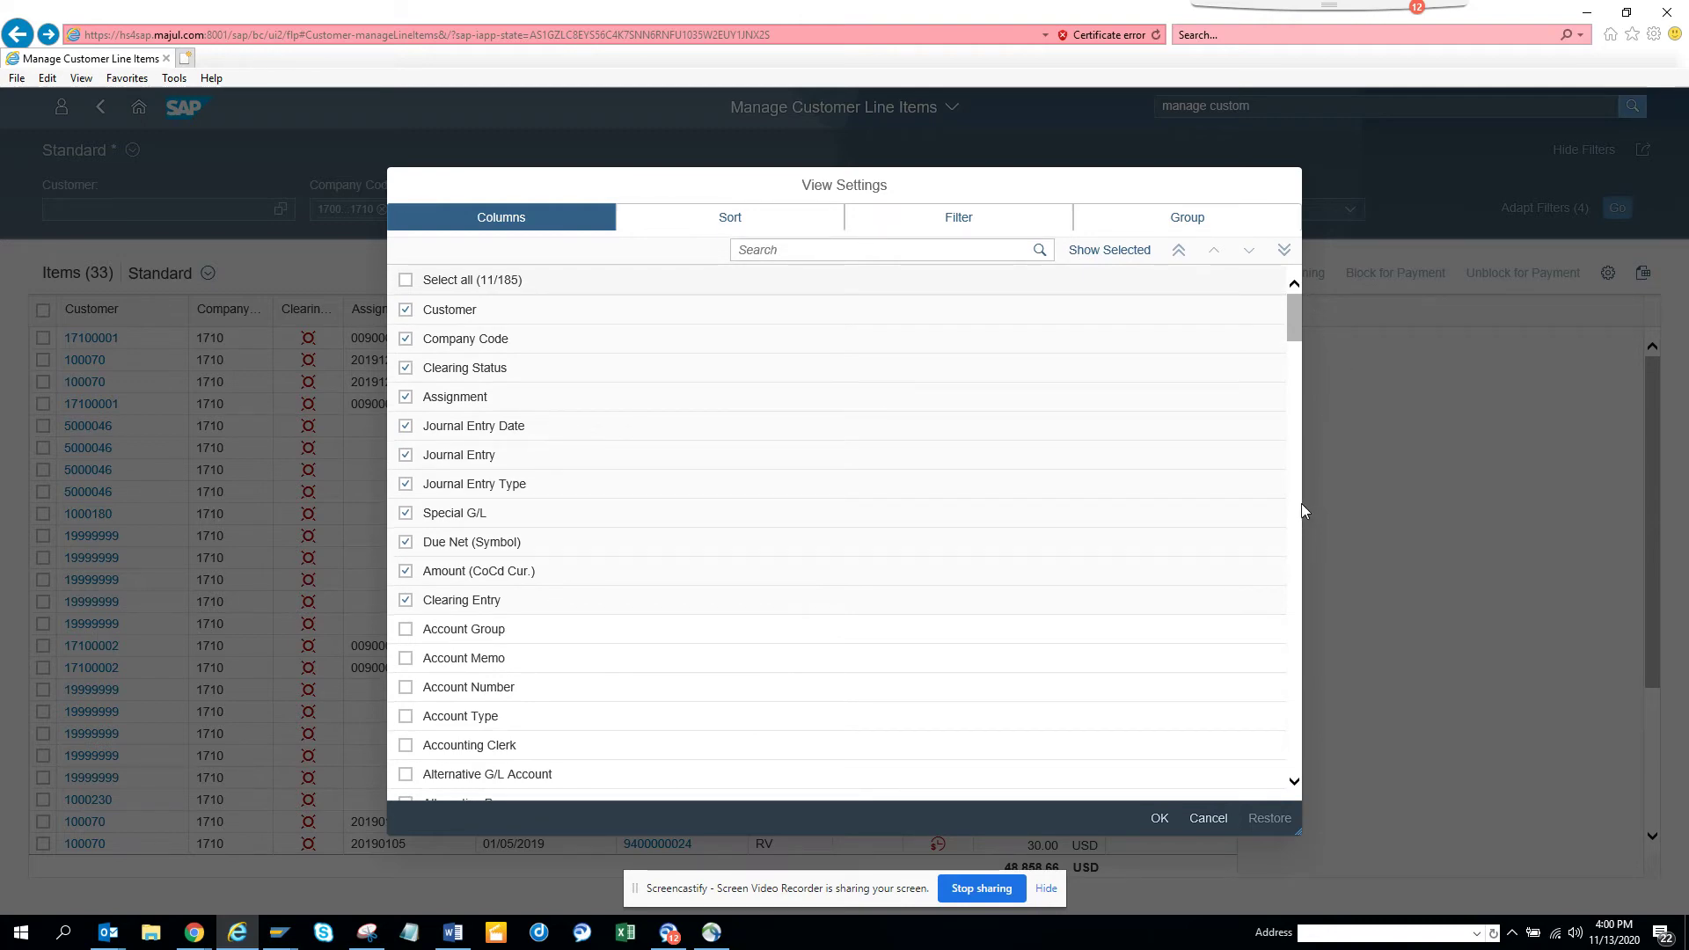
click(1208, 818)
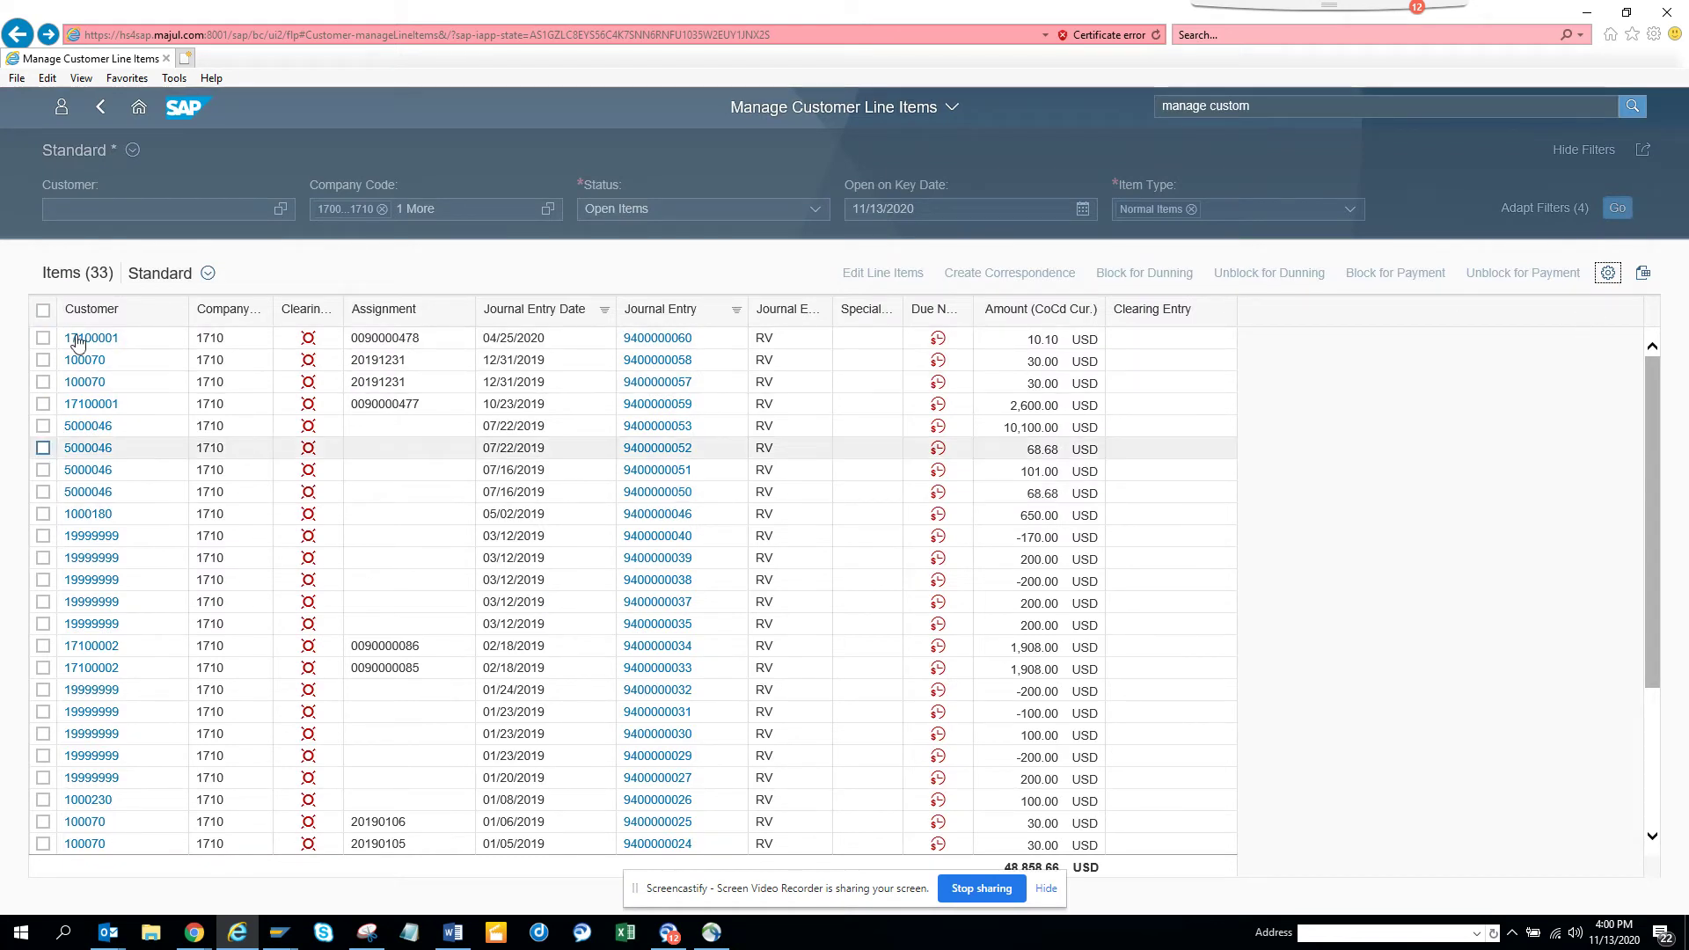
click(42, 339)
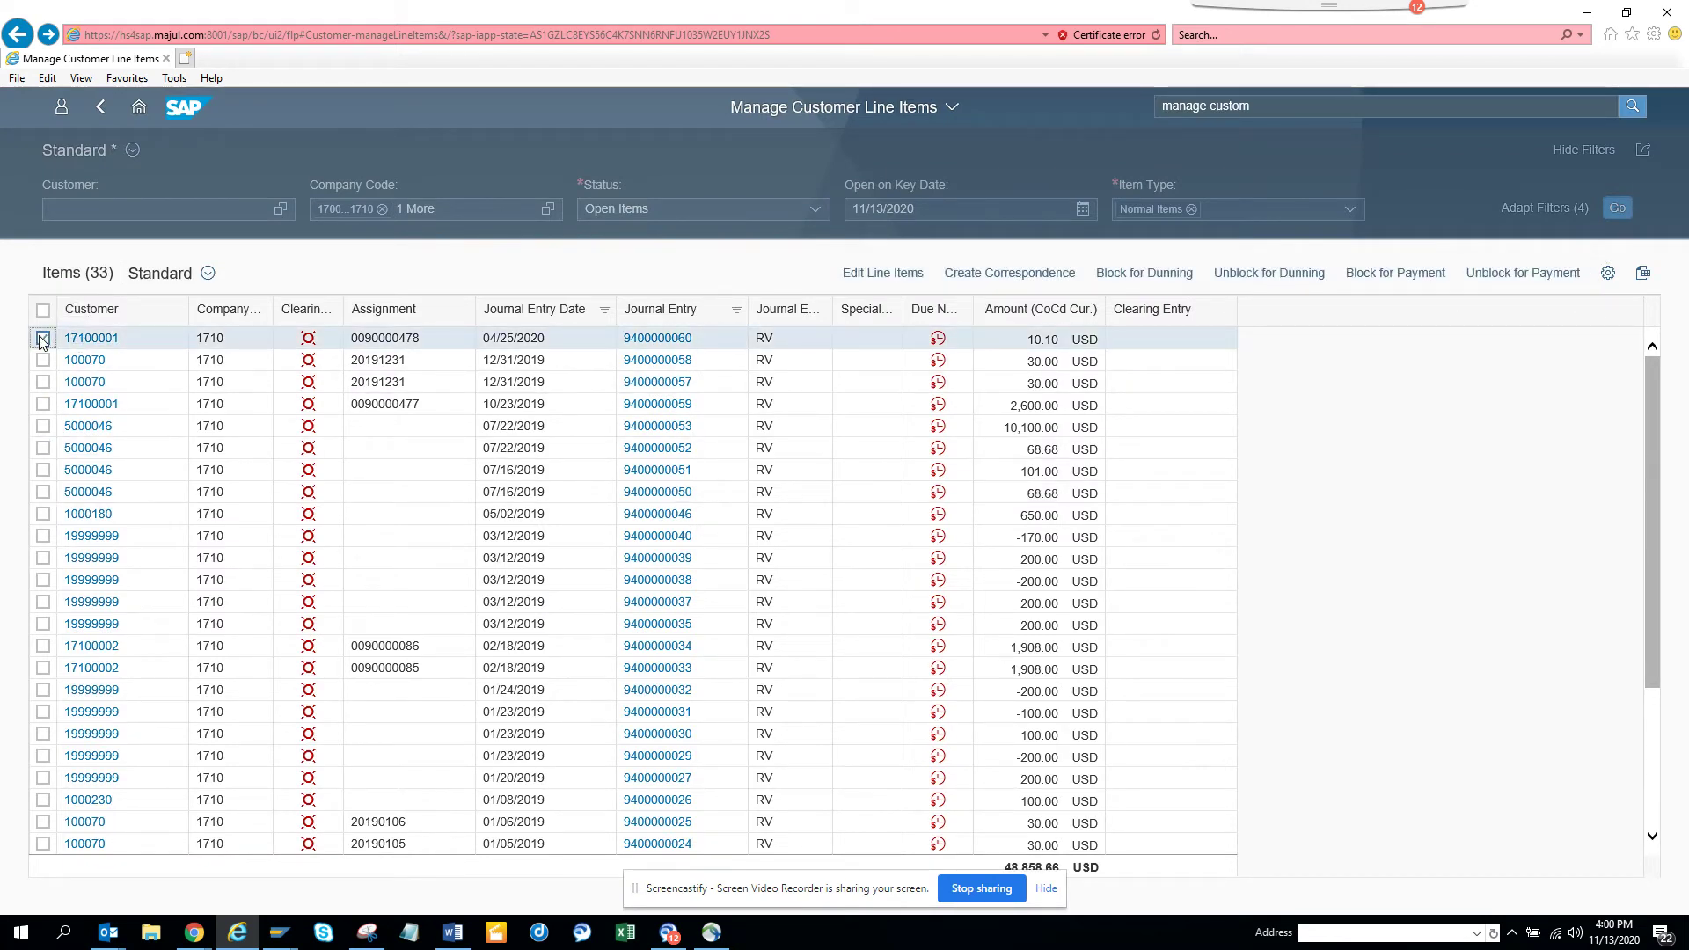
click(43, 361)
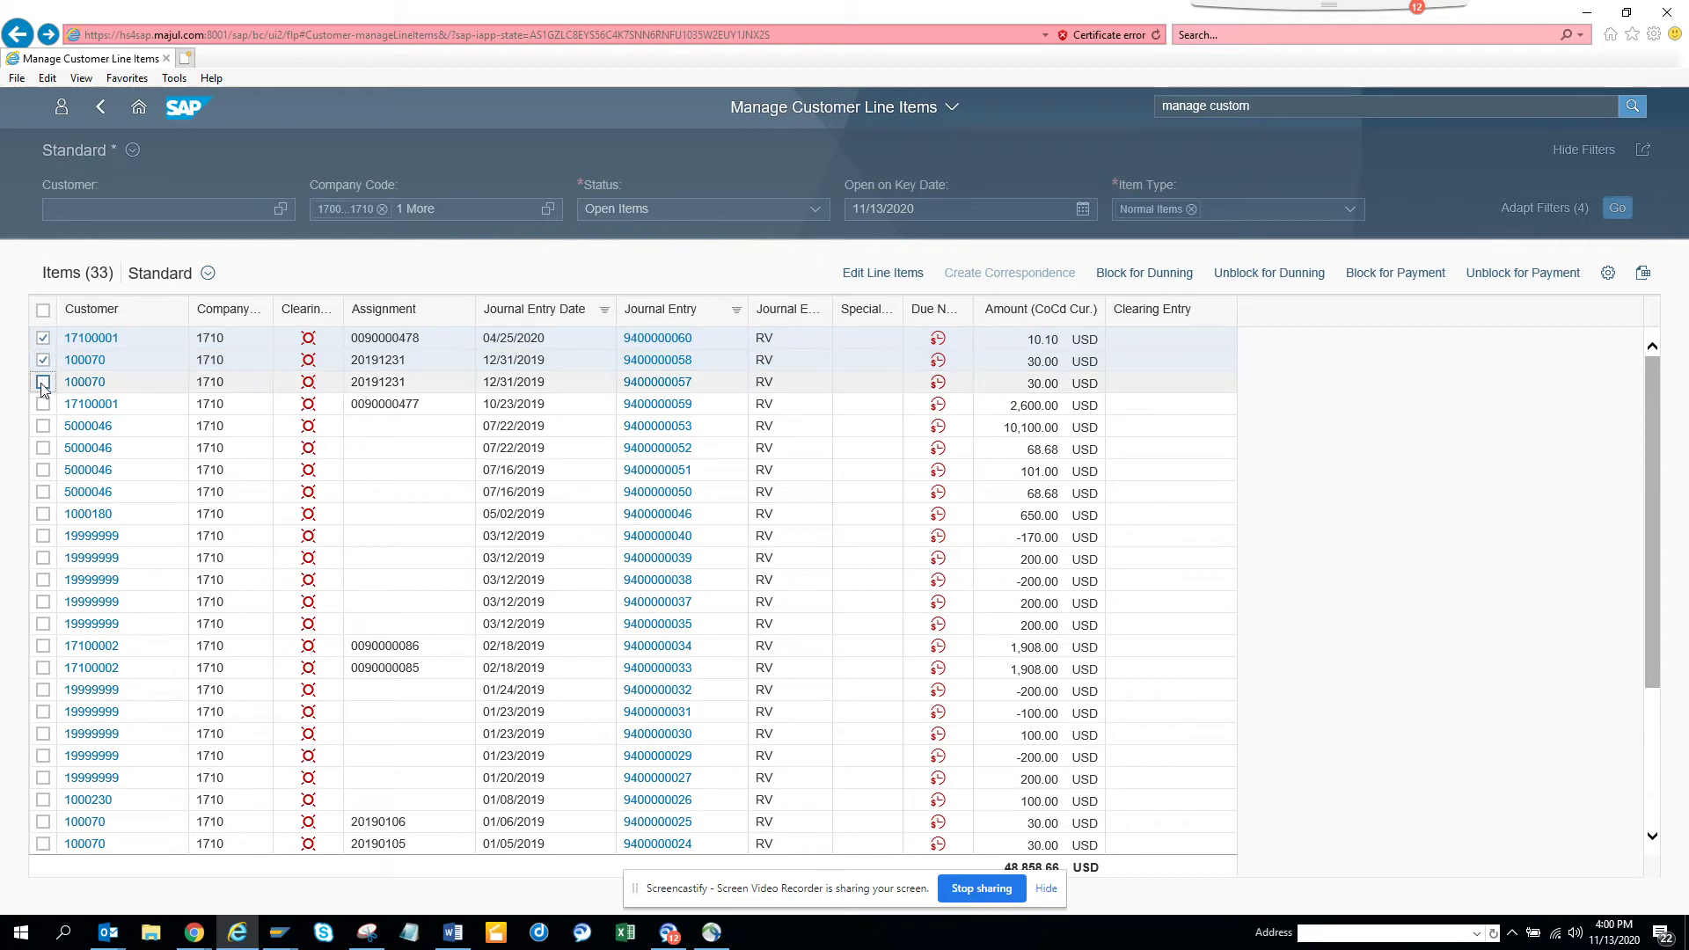
click(42, 383)
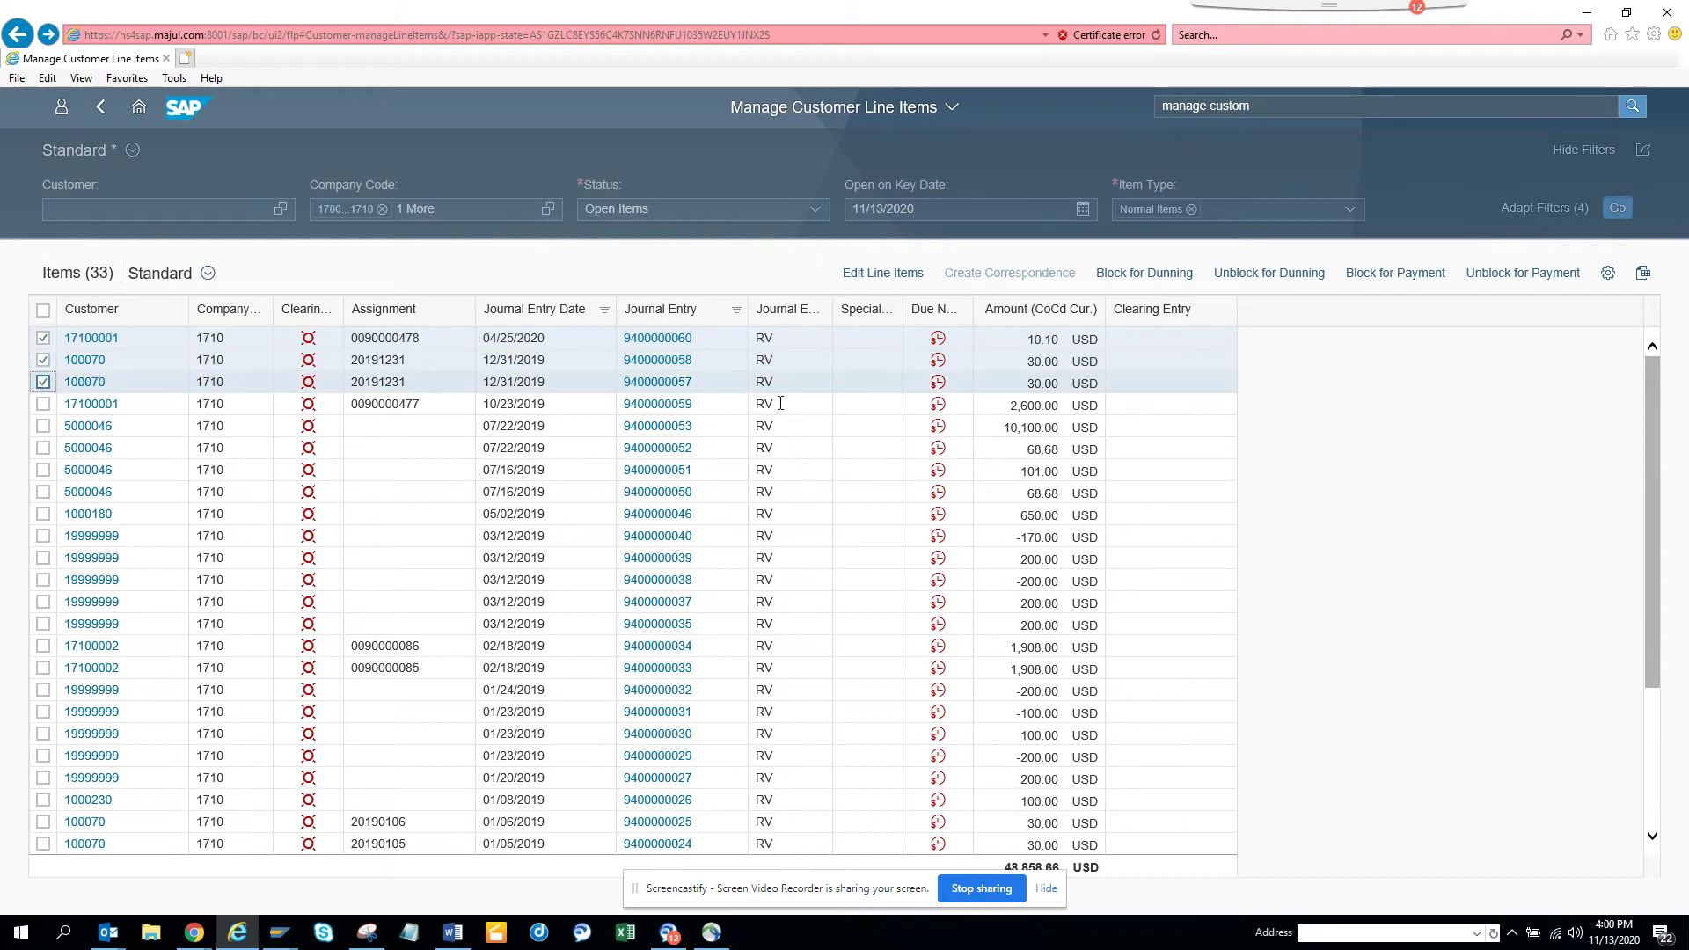
click(885, 277)
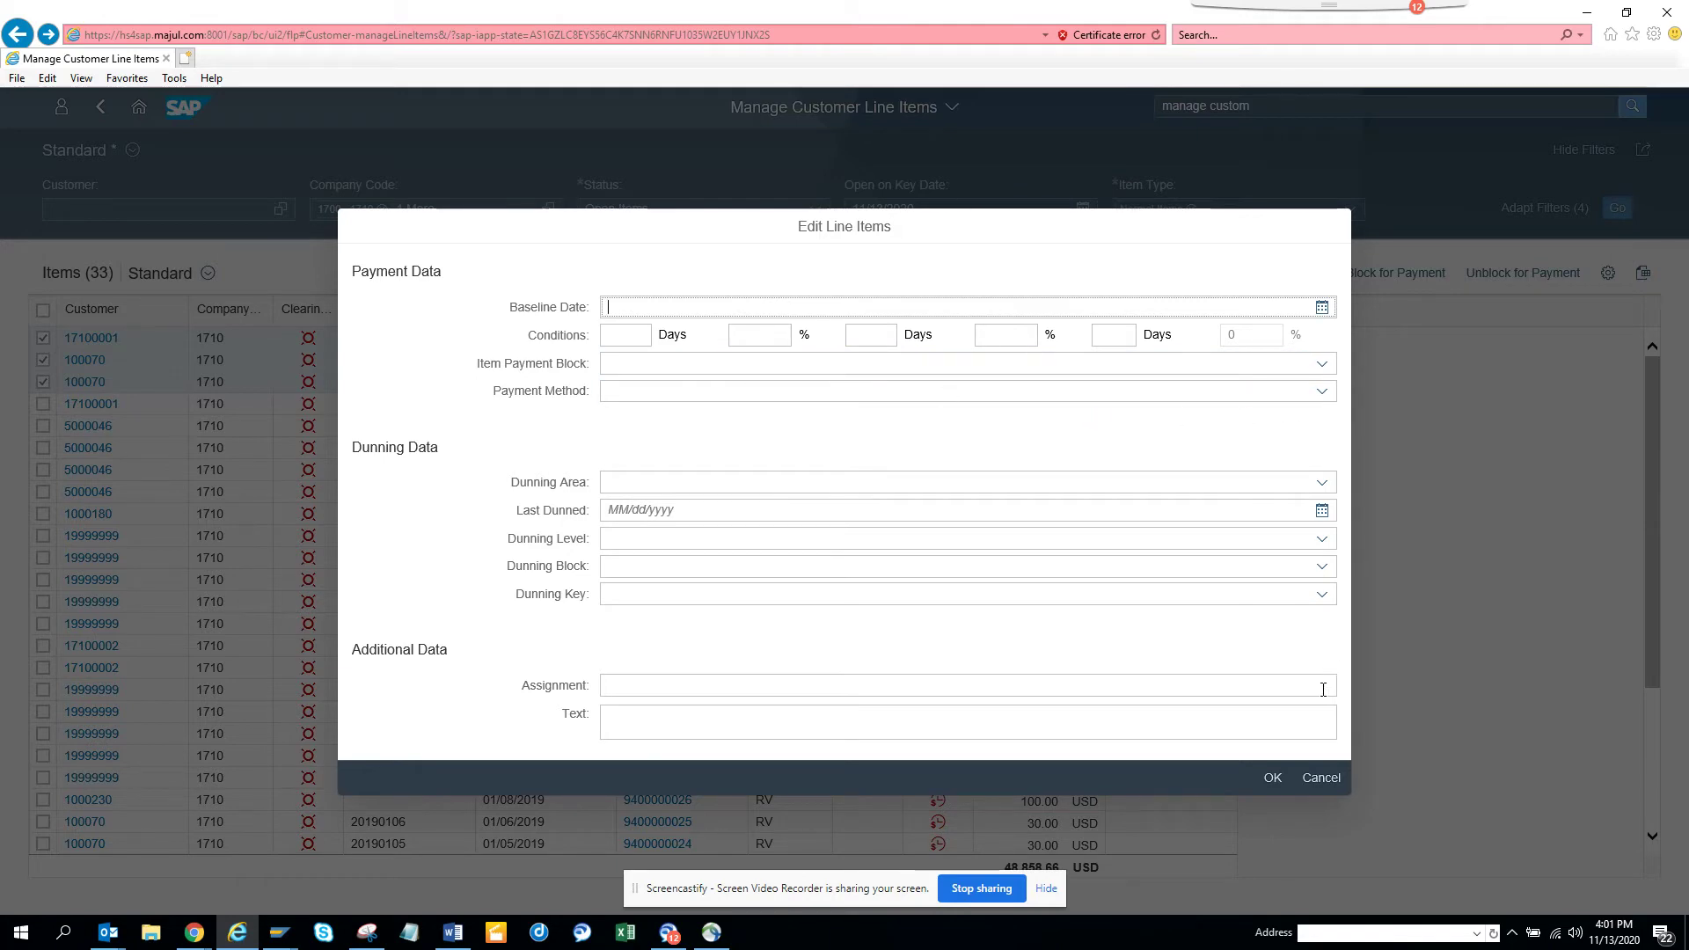
click(1321, 778)
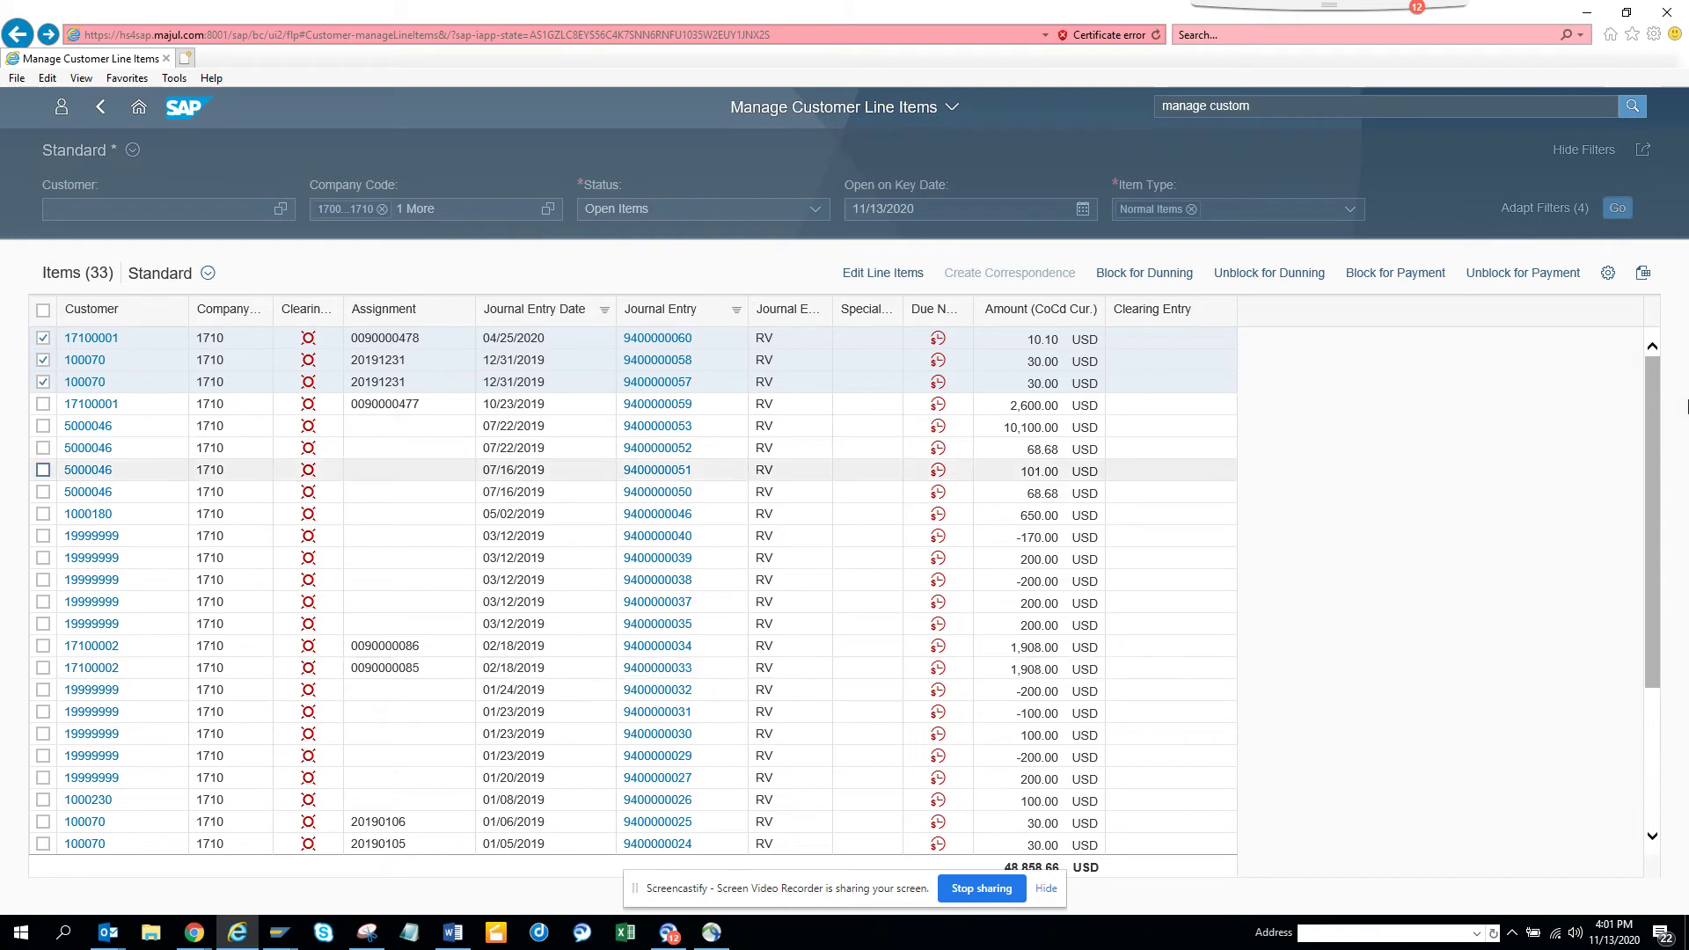
Step: Block the three selected items for payment with reason A and note 'test', then review the errors
click(1393, 277)
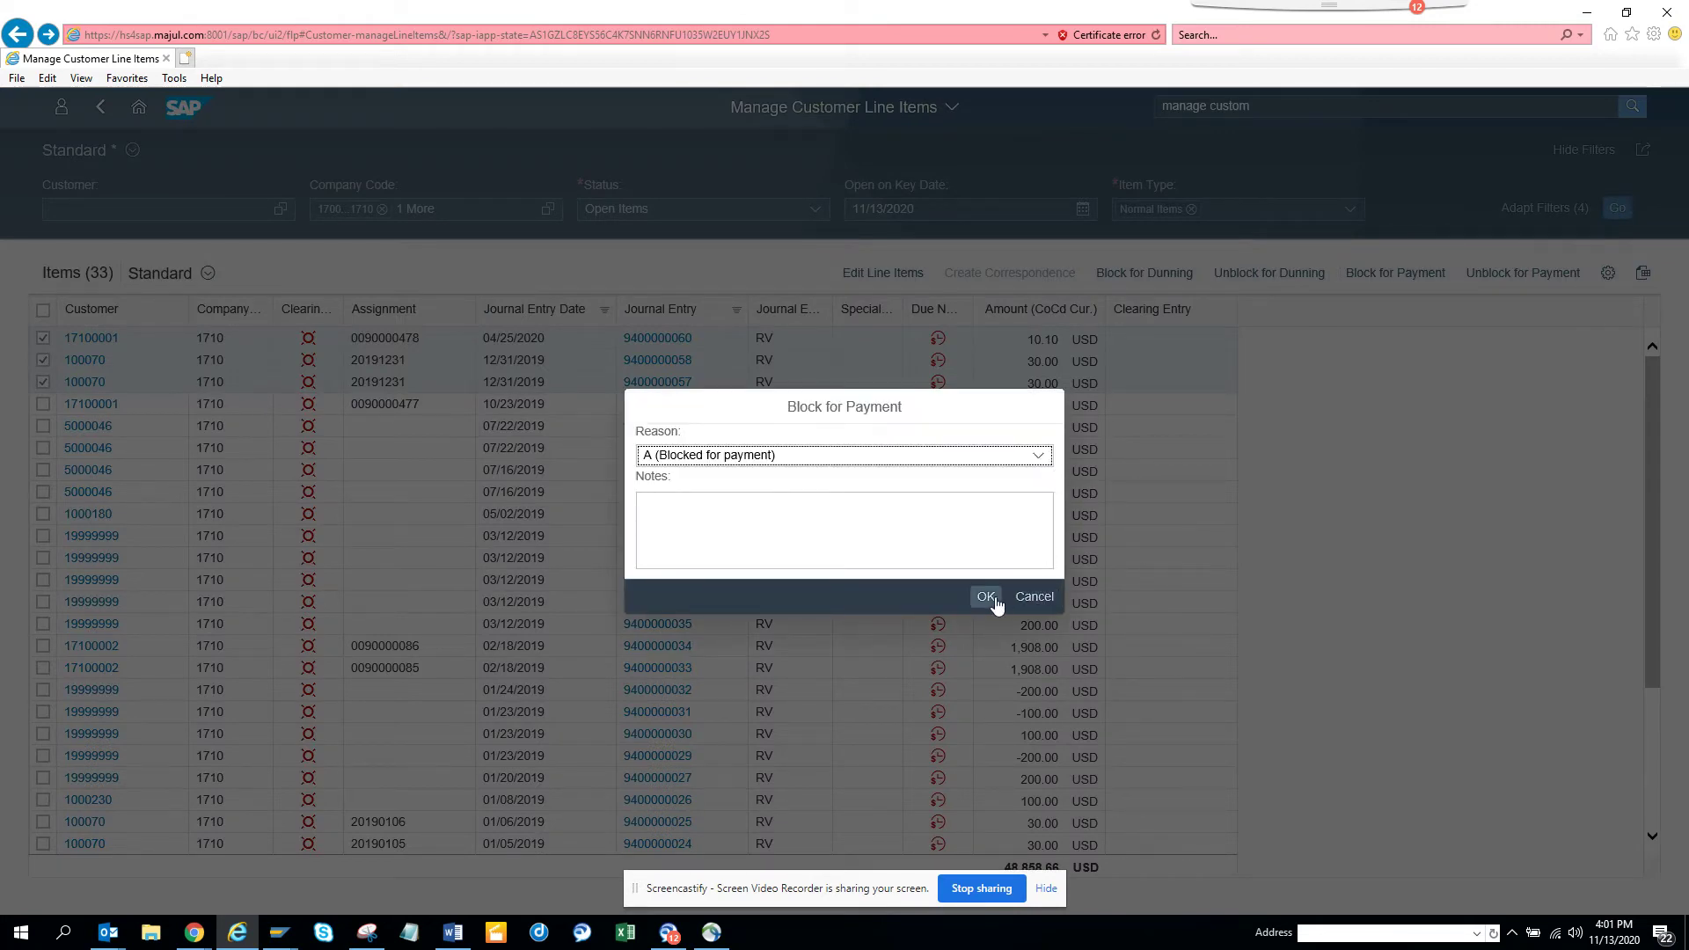
click(897, 530)
text(tes)
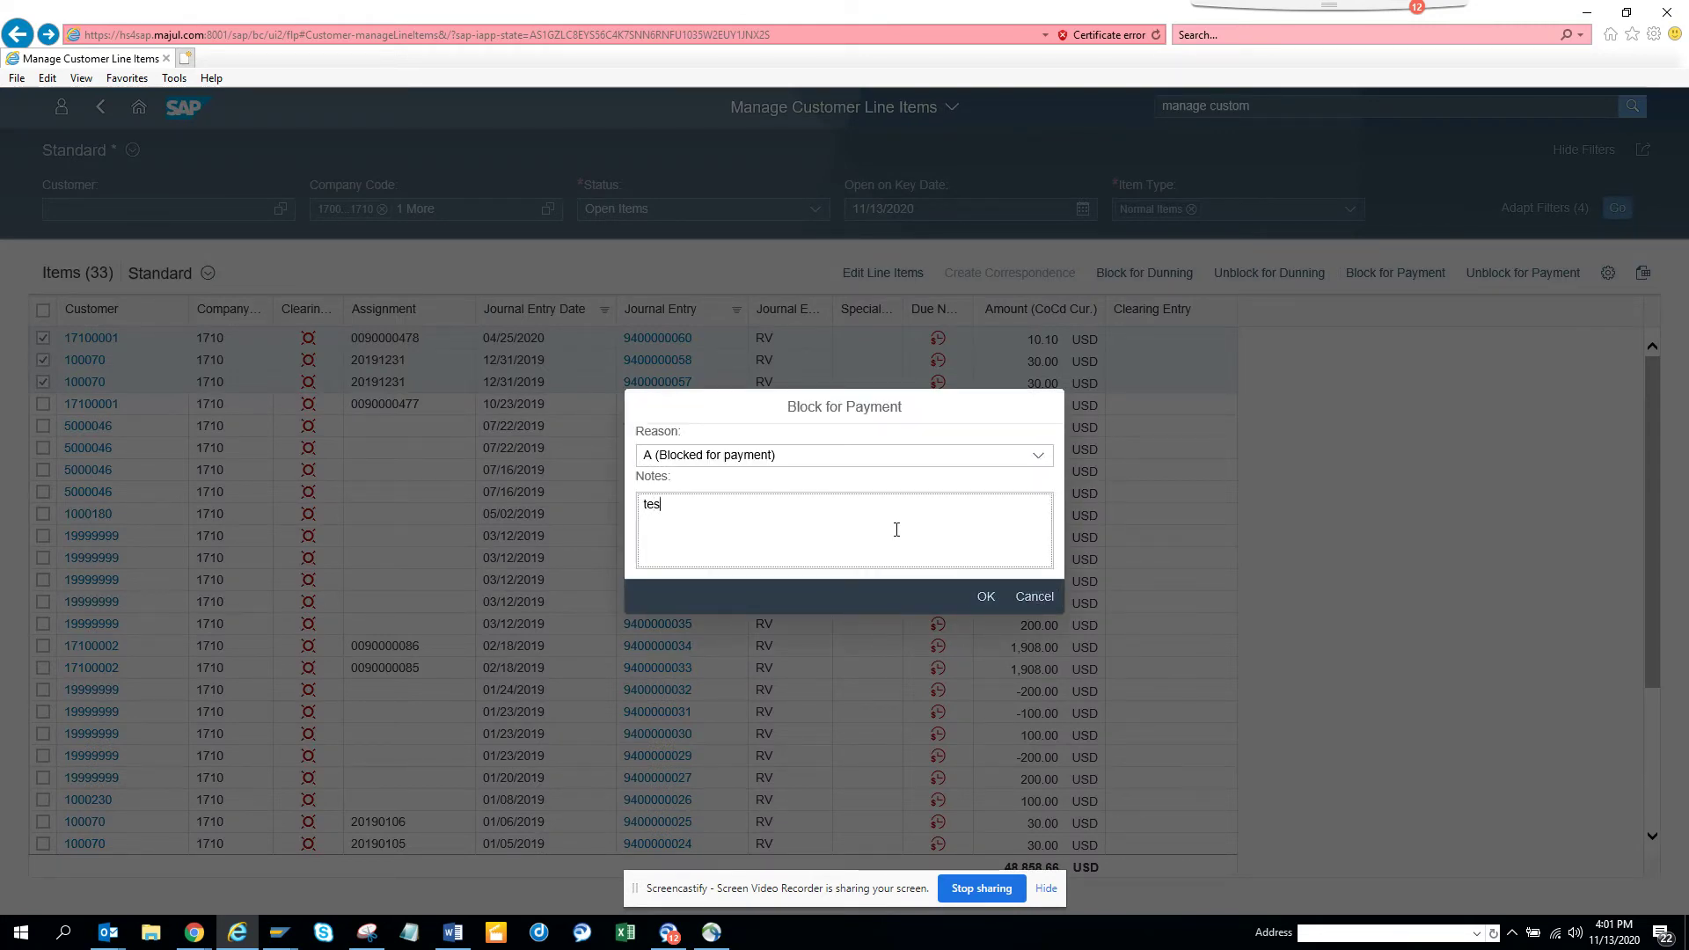
text(t)
click(986, 597)
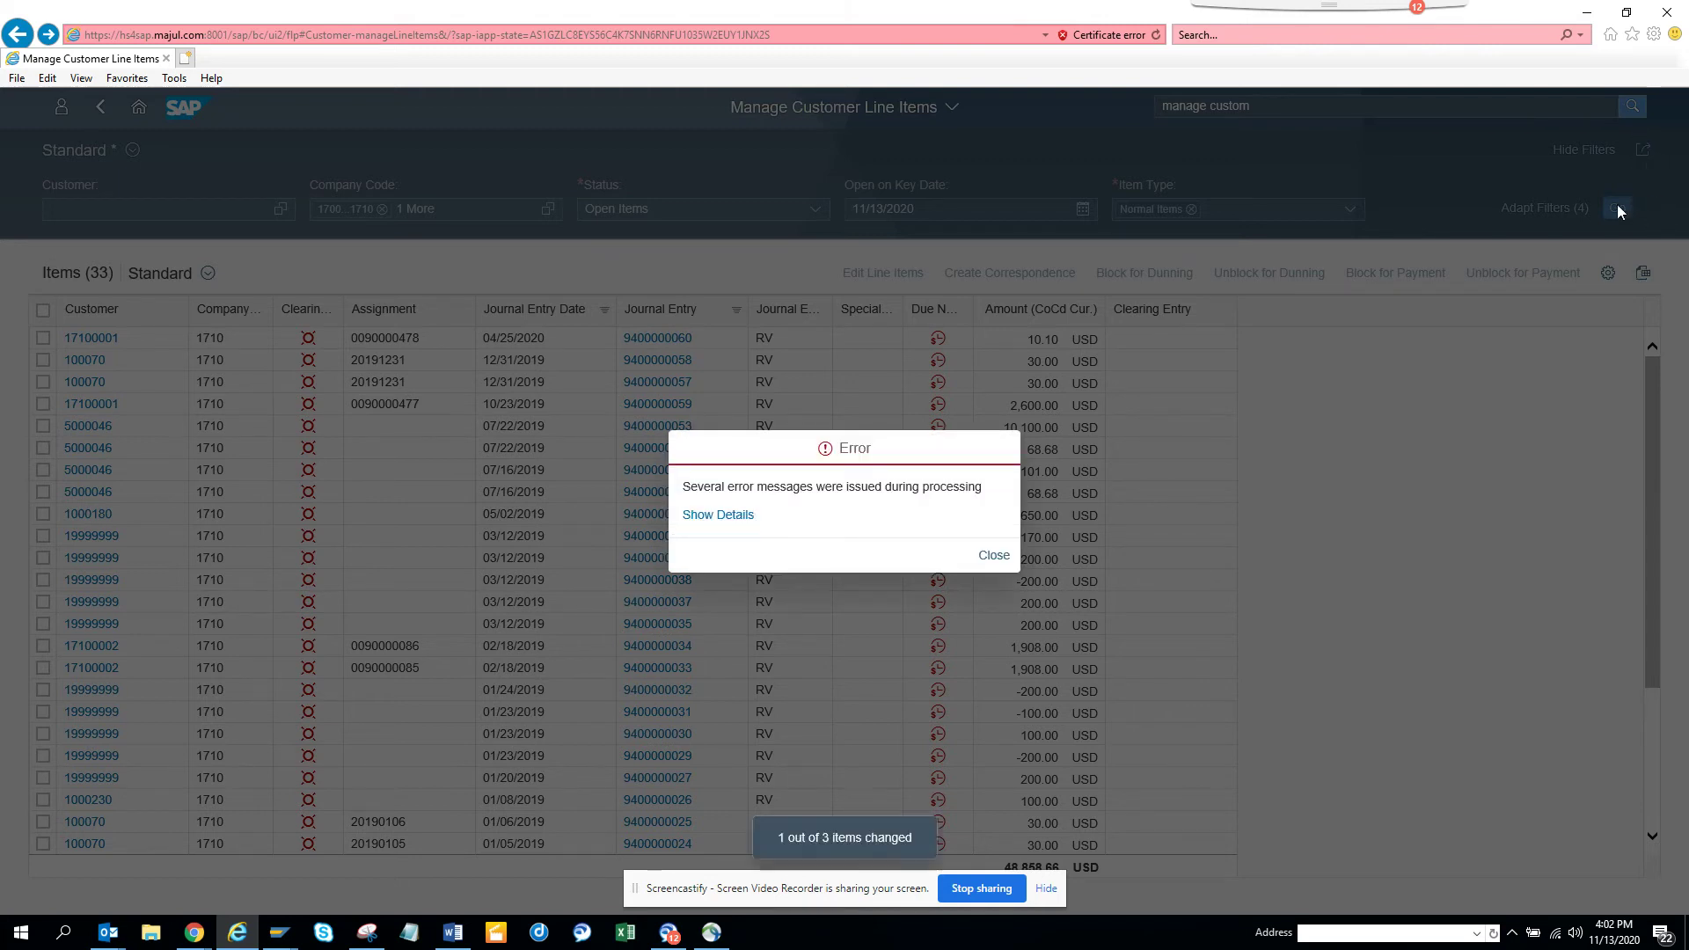
click(732, 513)
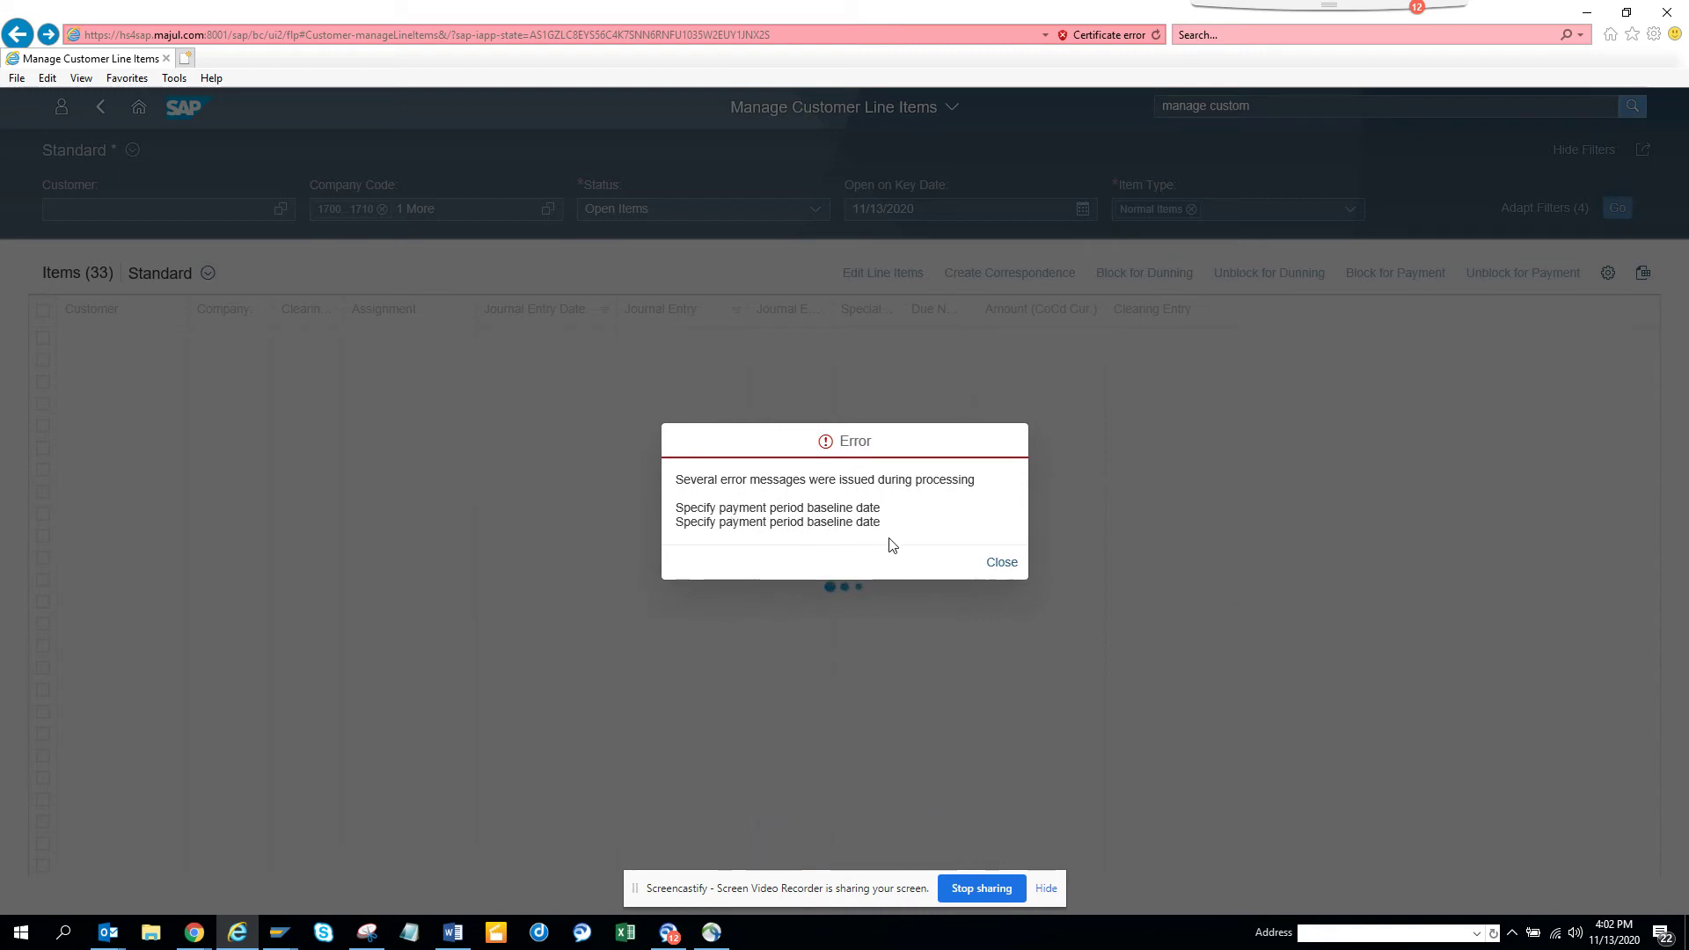
click(1003, 562)
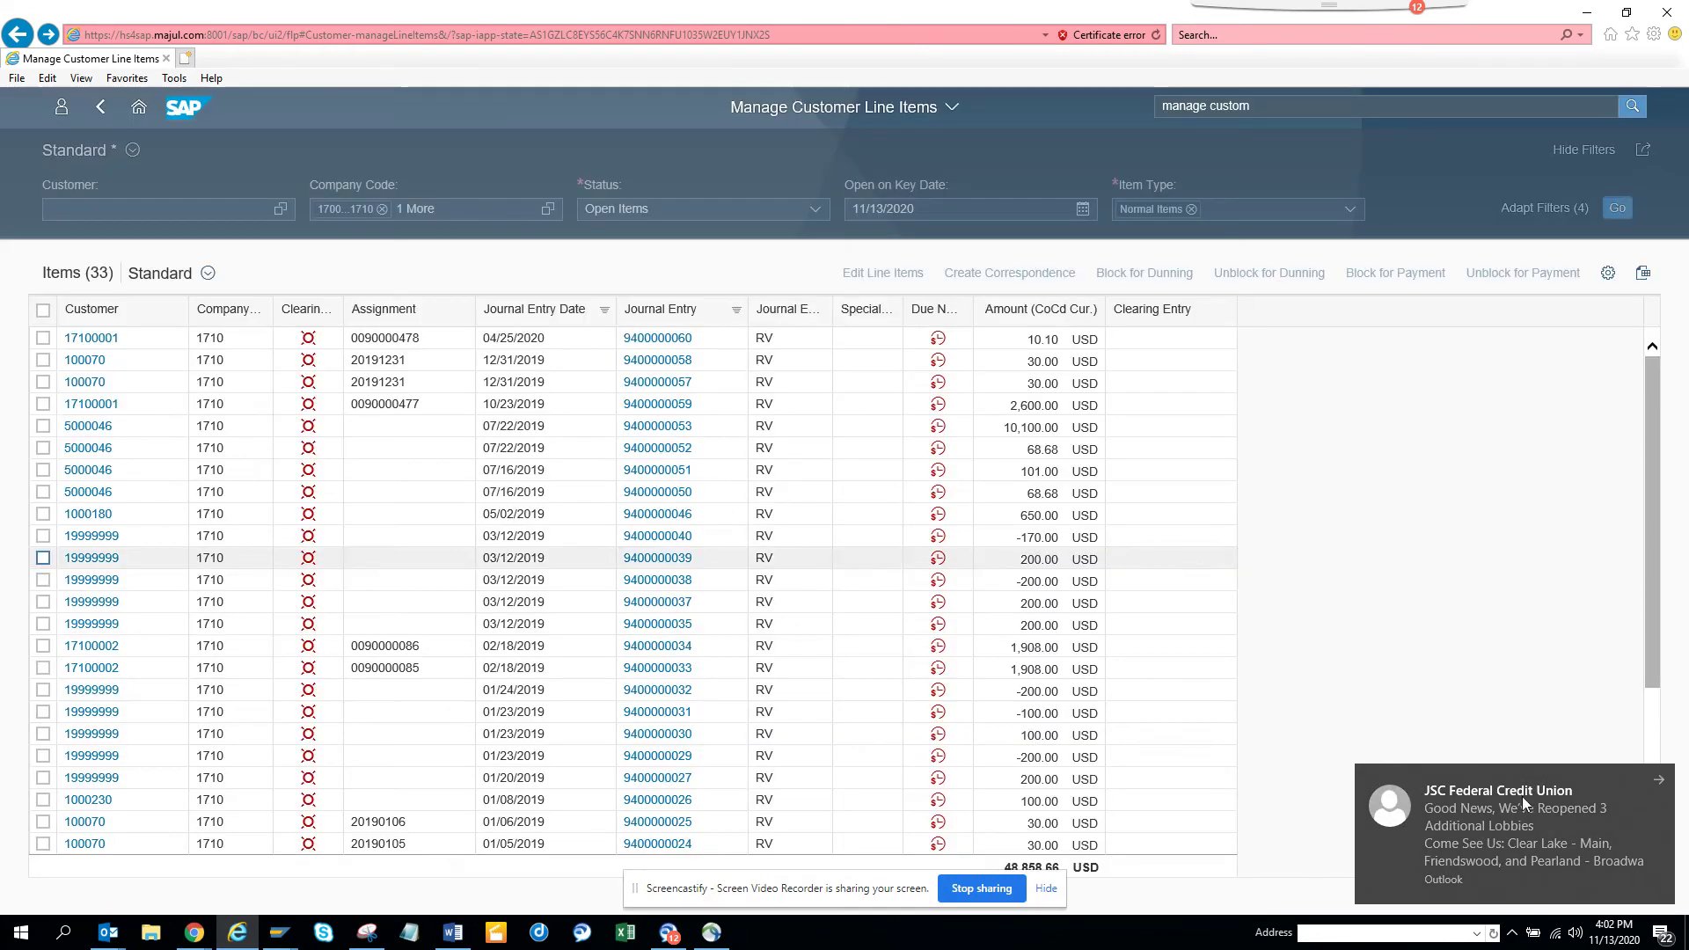
click(1656, 782)
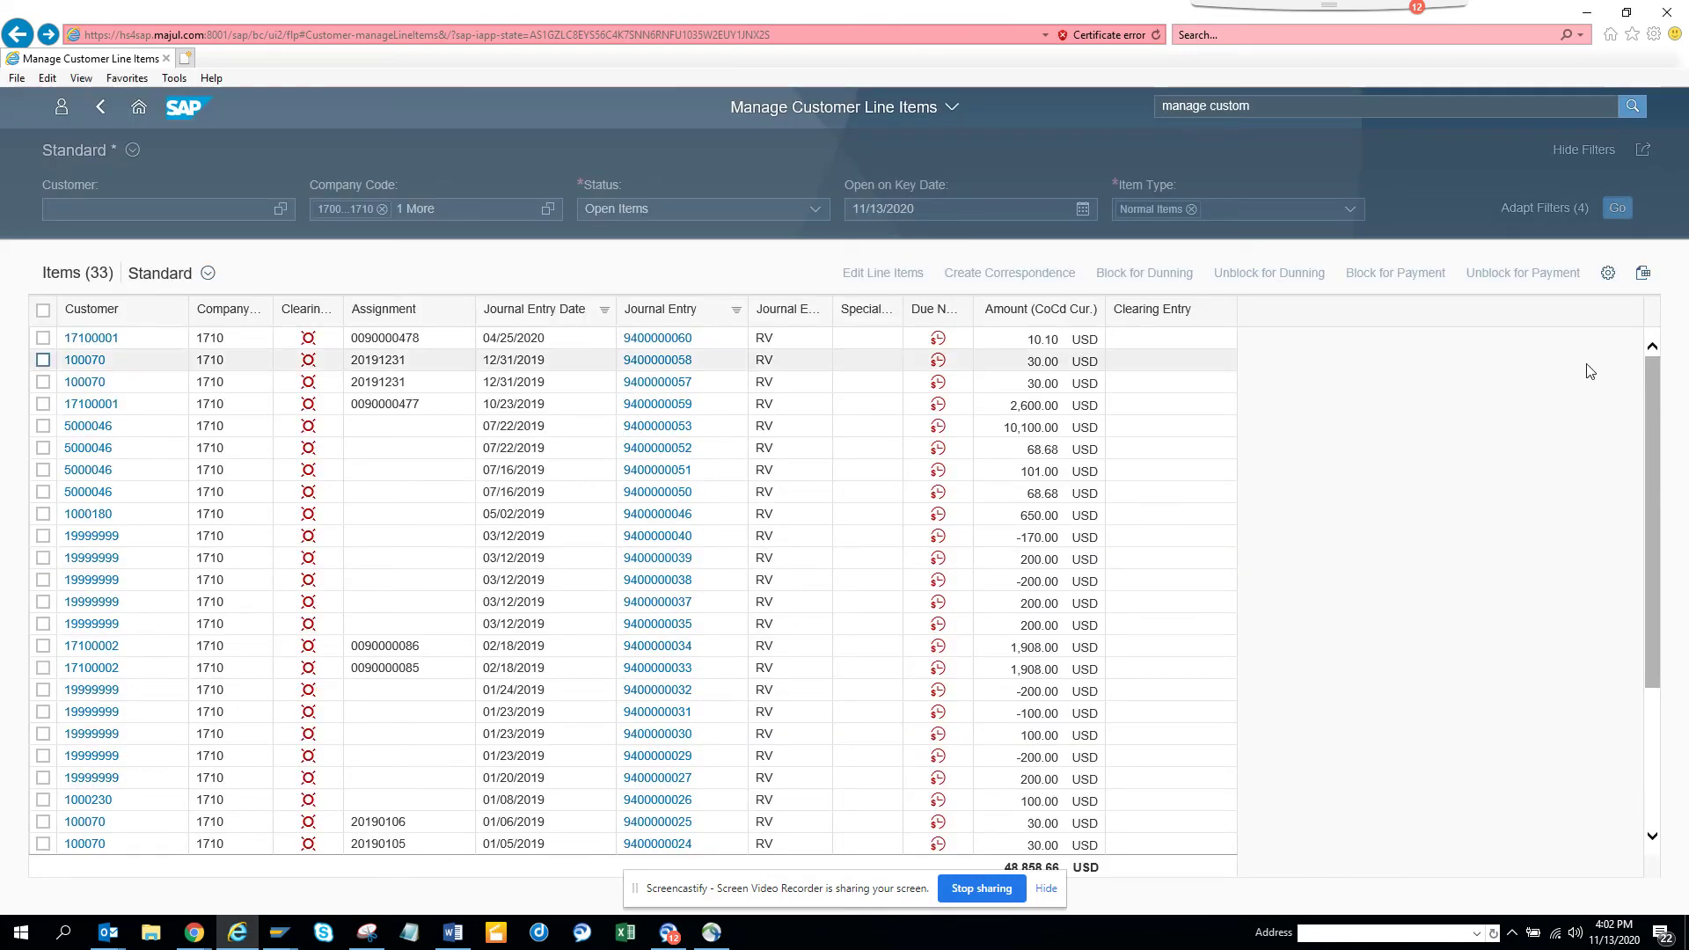
Step: Export the line items to a spreadsheet in a new tab, then return to the Manage Customer Line Items list
click(1639, 152)
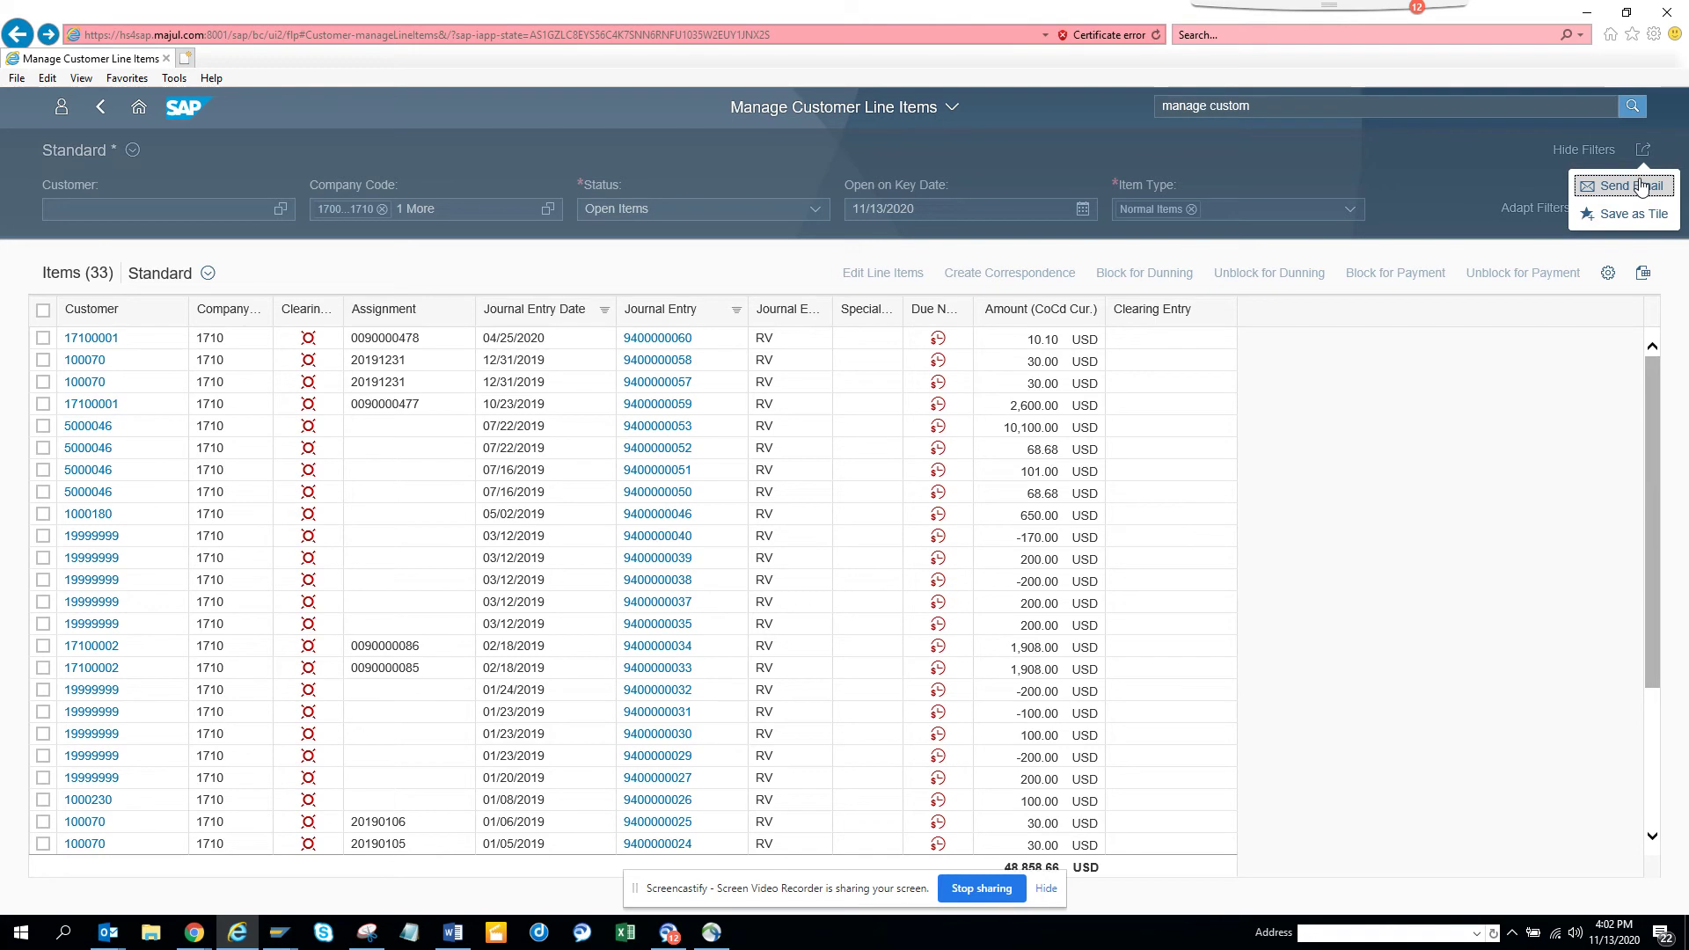
click(1476, 183)
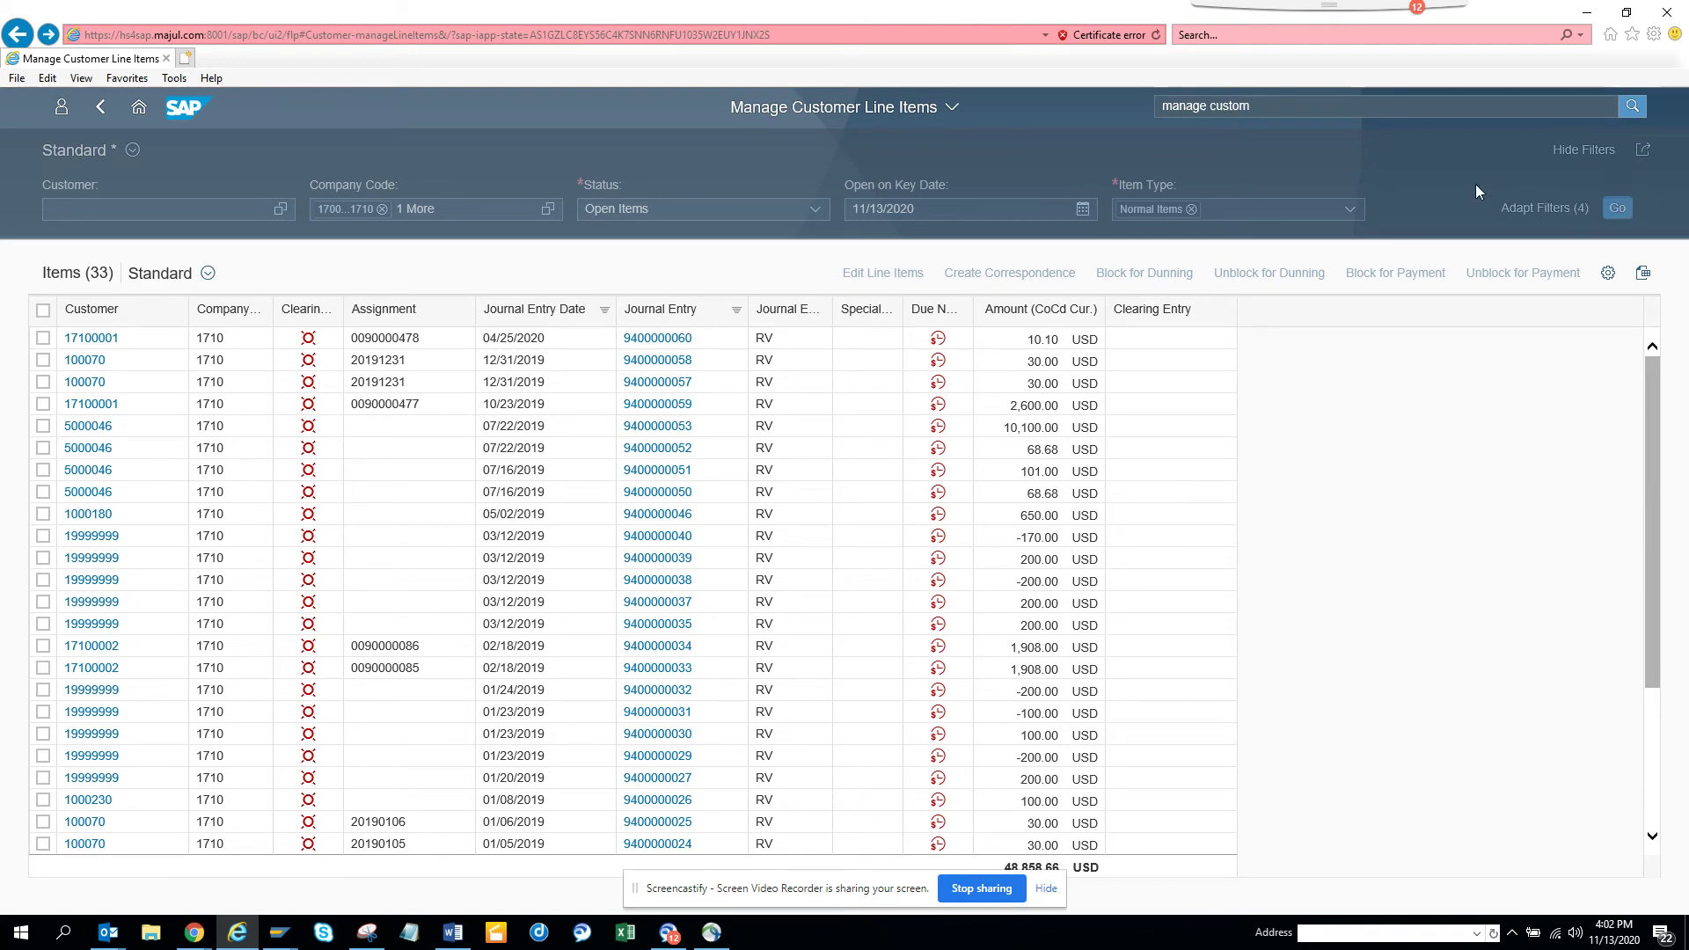
click(1642, 273)
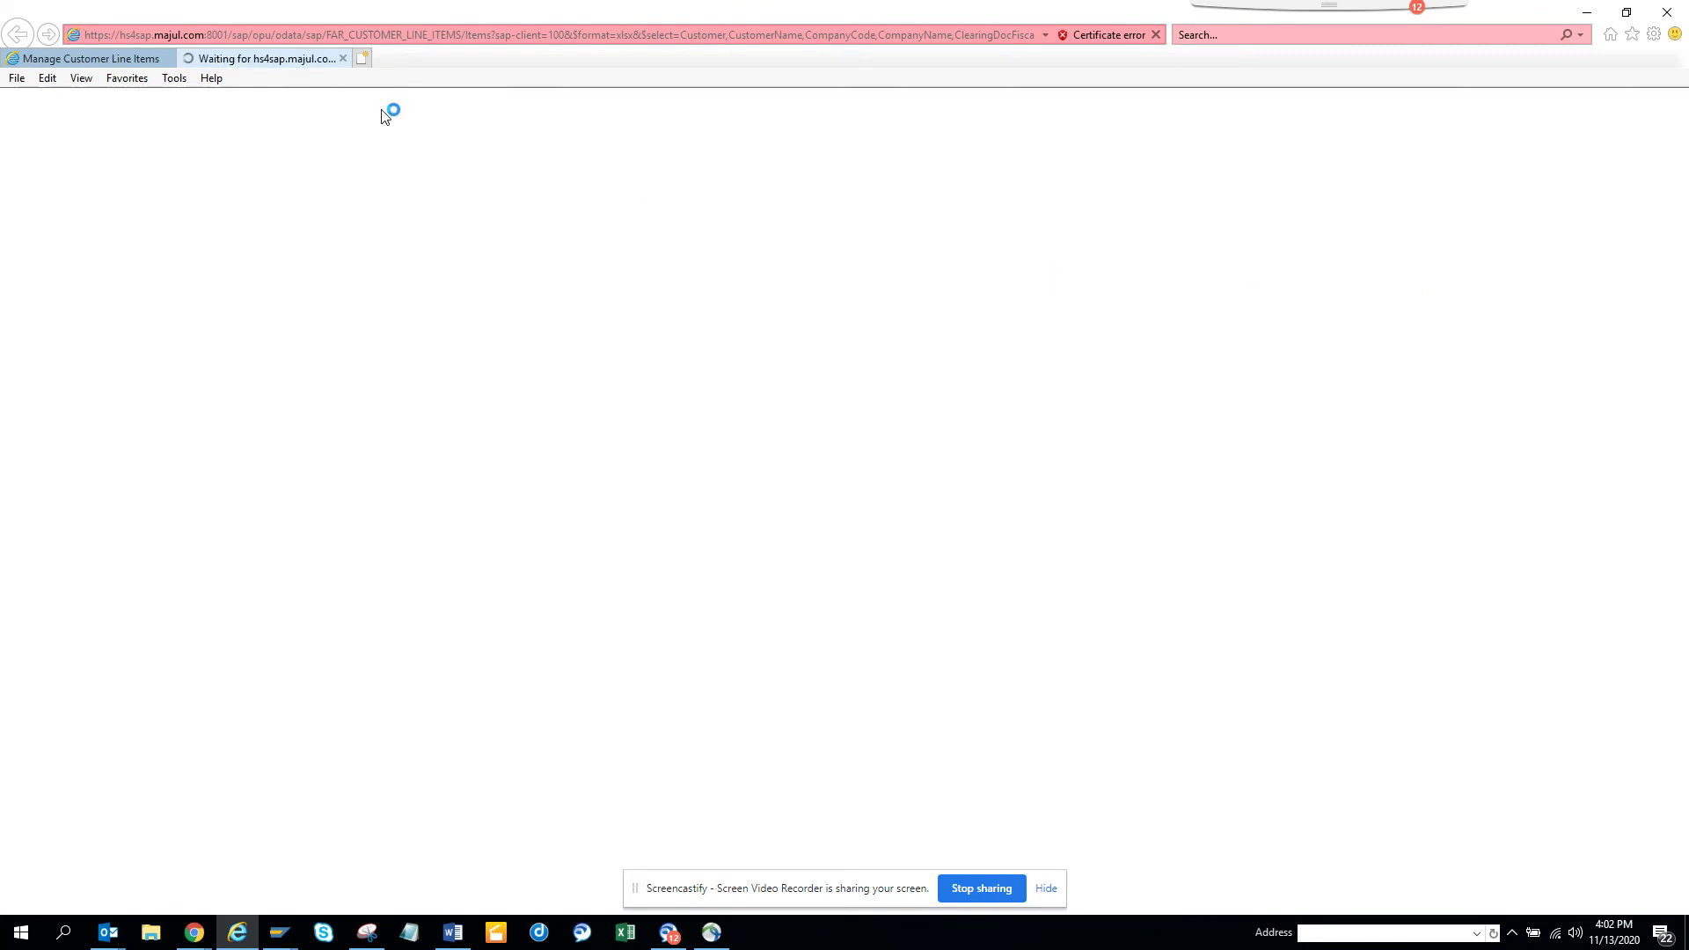
click(115, 55)
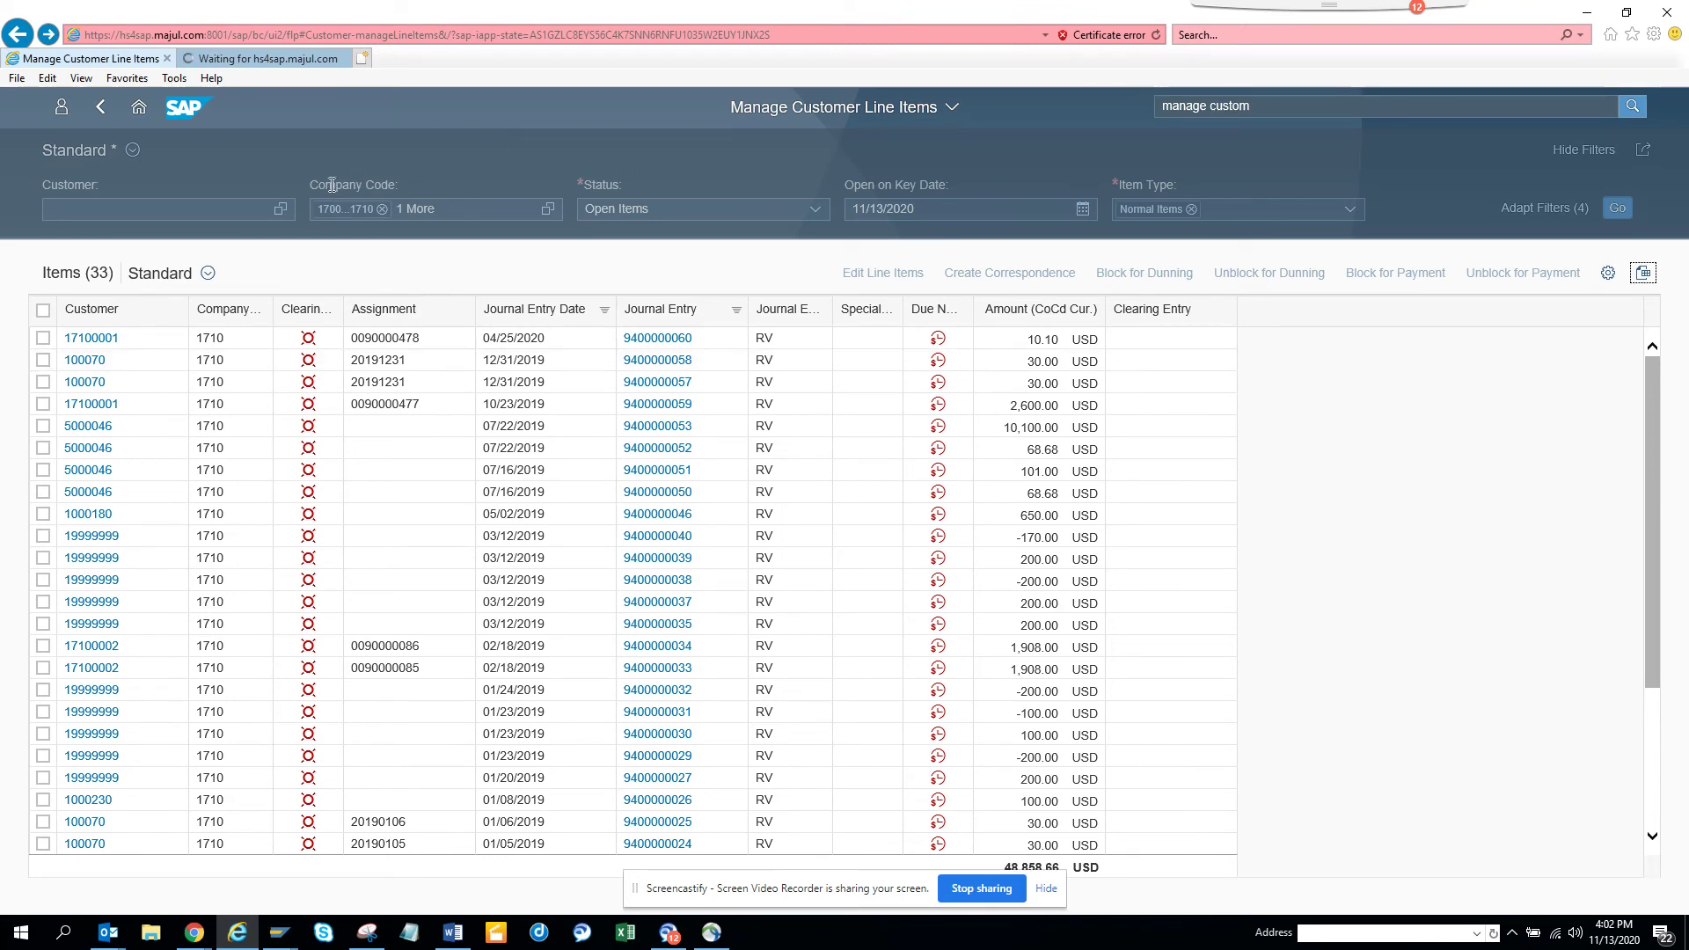
Step: Select and then clear all line items, and bring up the table's column View Settings
click(234, 204)
click(42, 310)
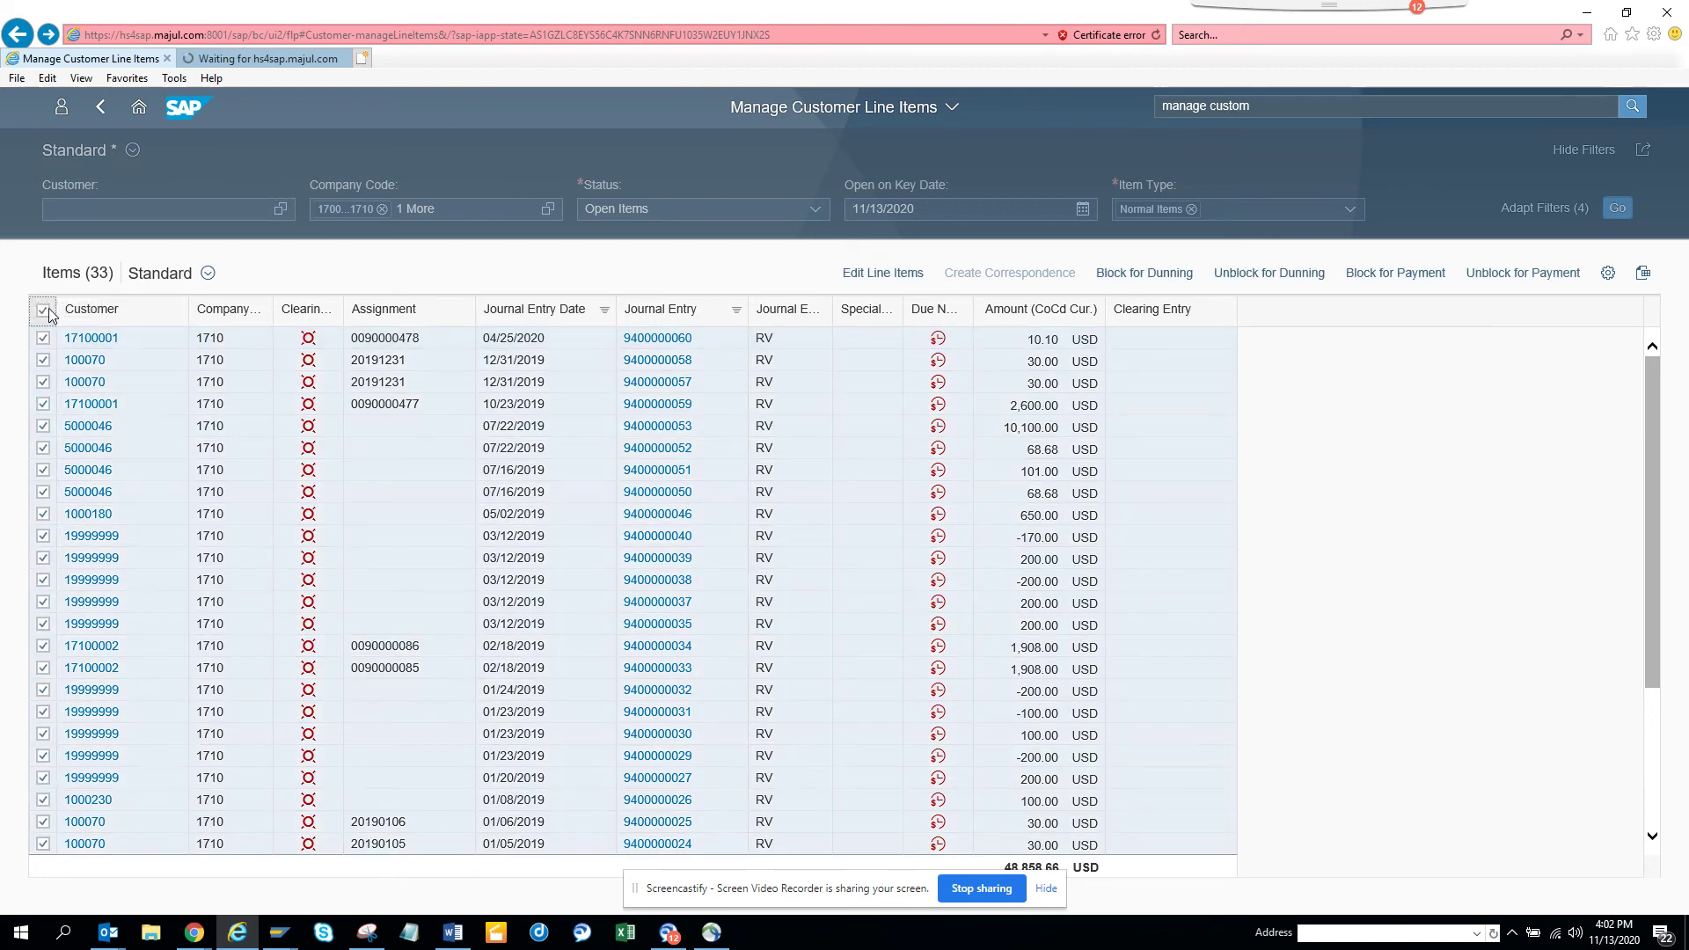
click(44, 313)
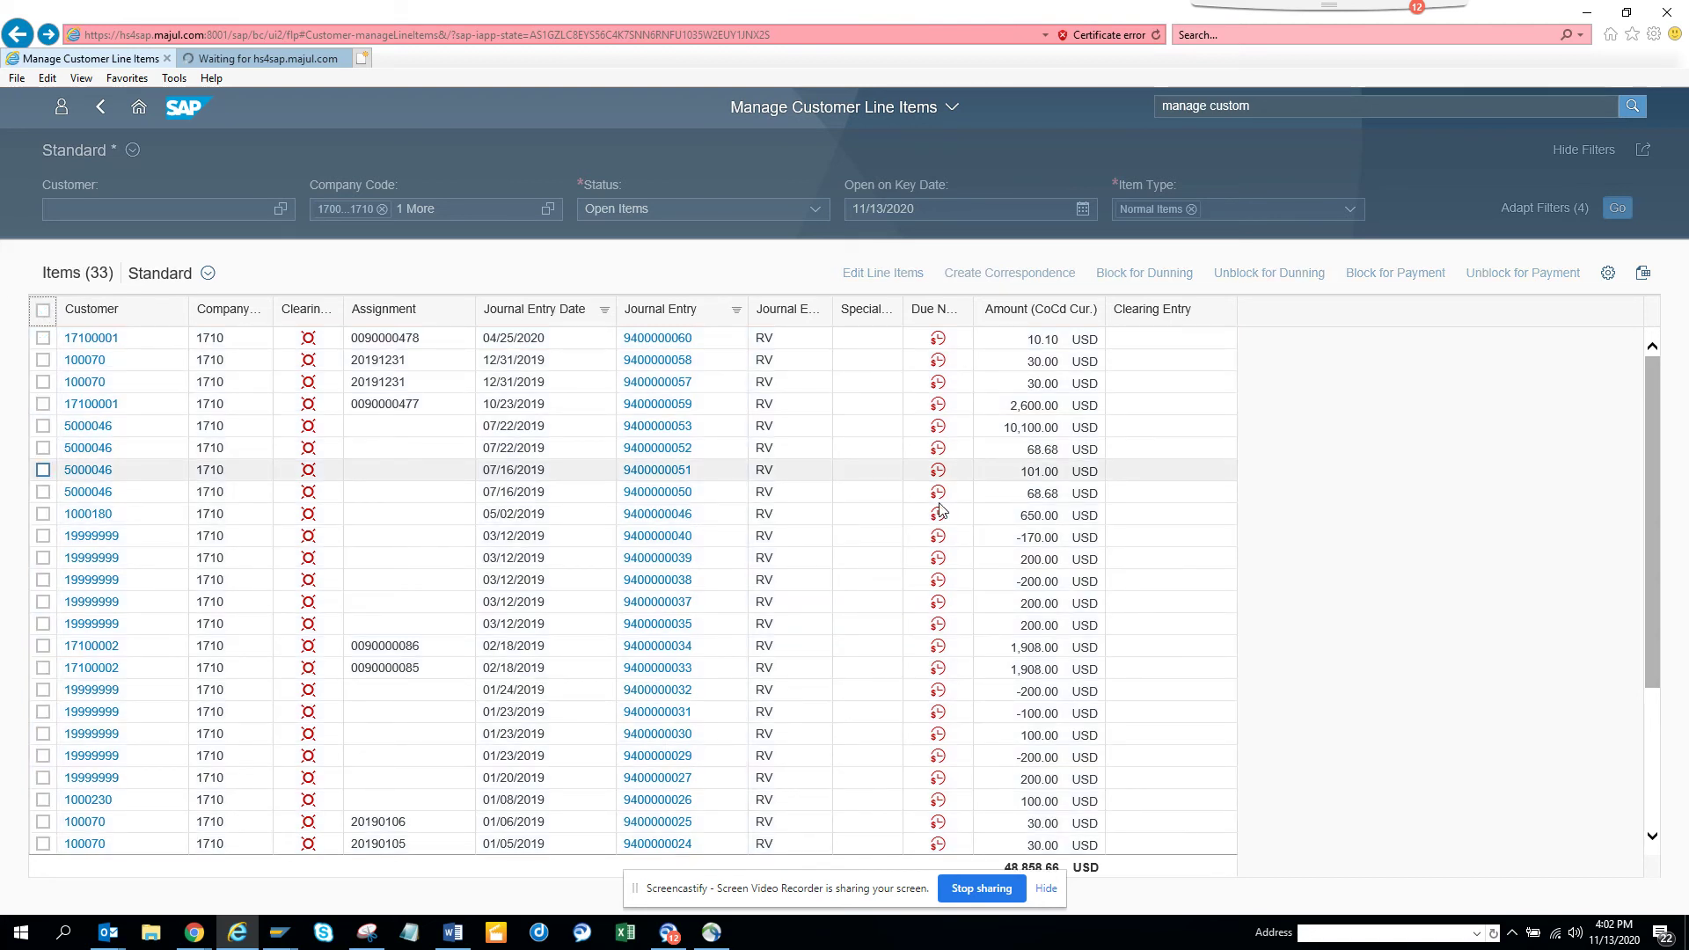
click(1608, 273)
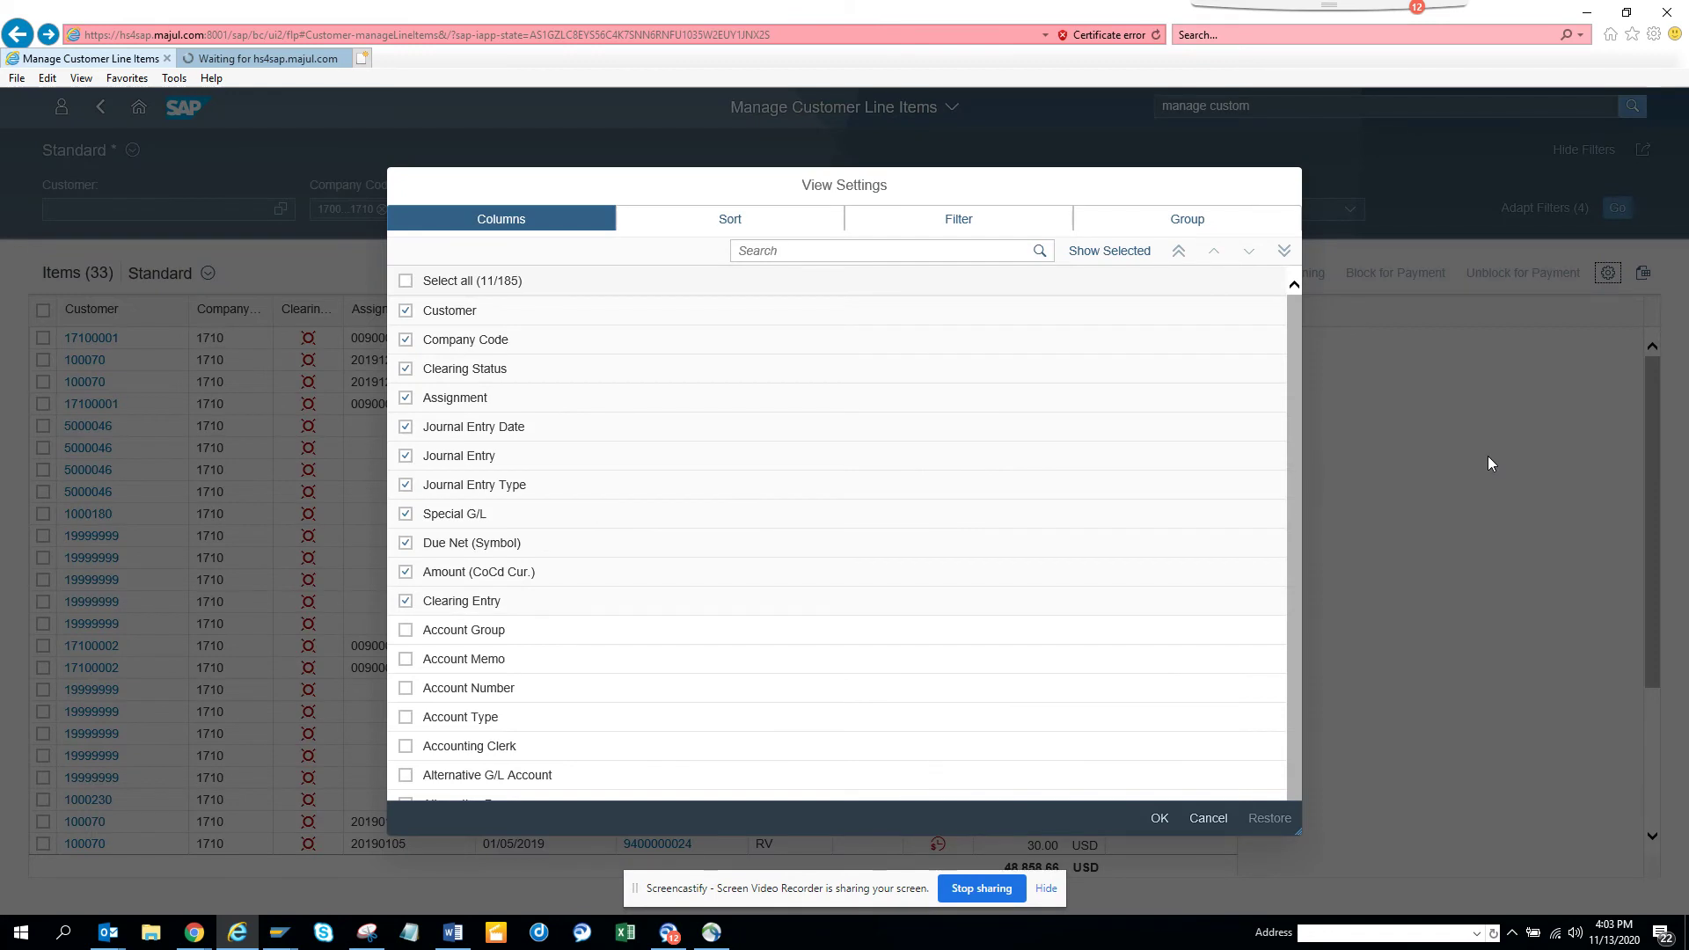
Step: Add the Account Group column to the line items table and apply the change
click(406, 630)
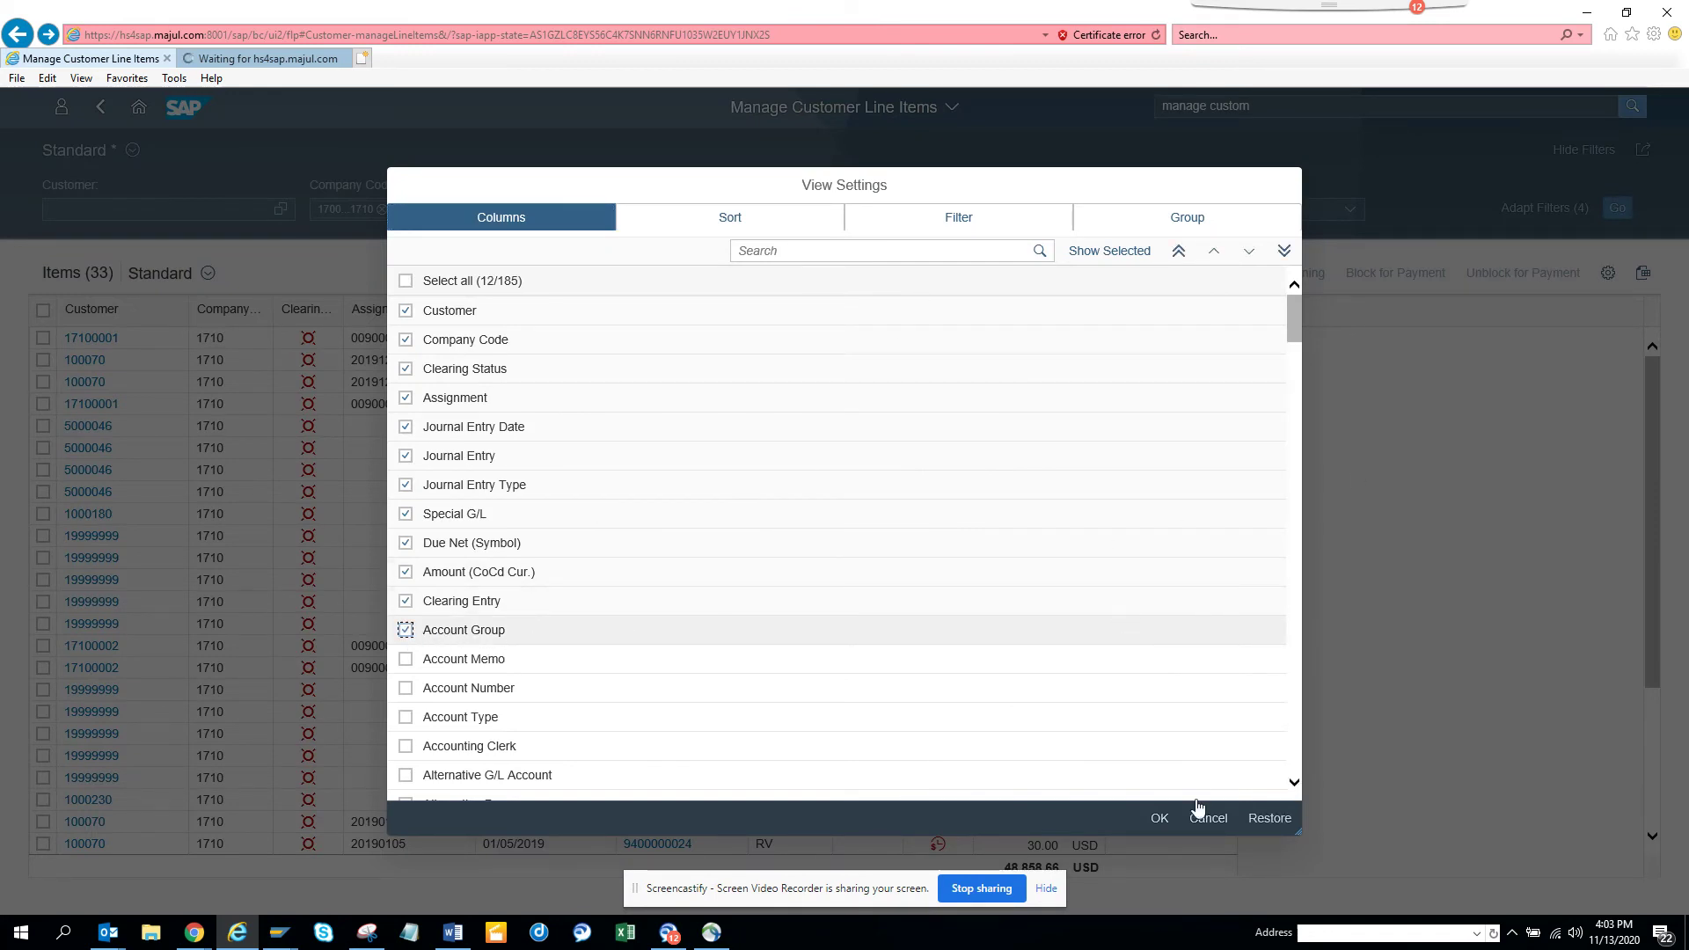
click(1159, 818)
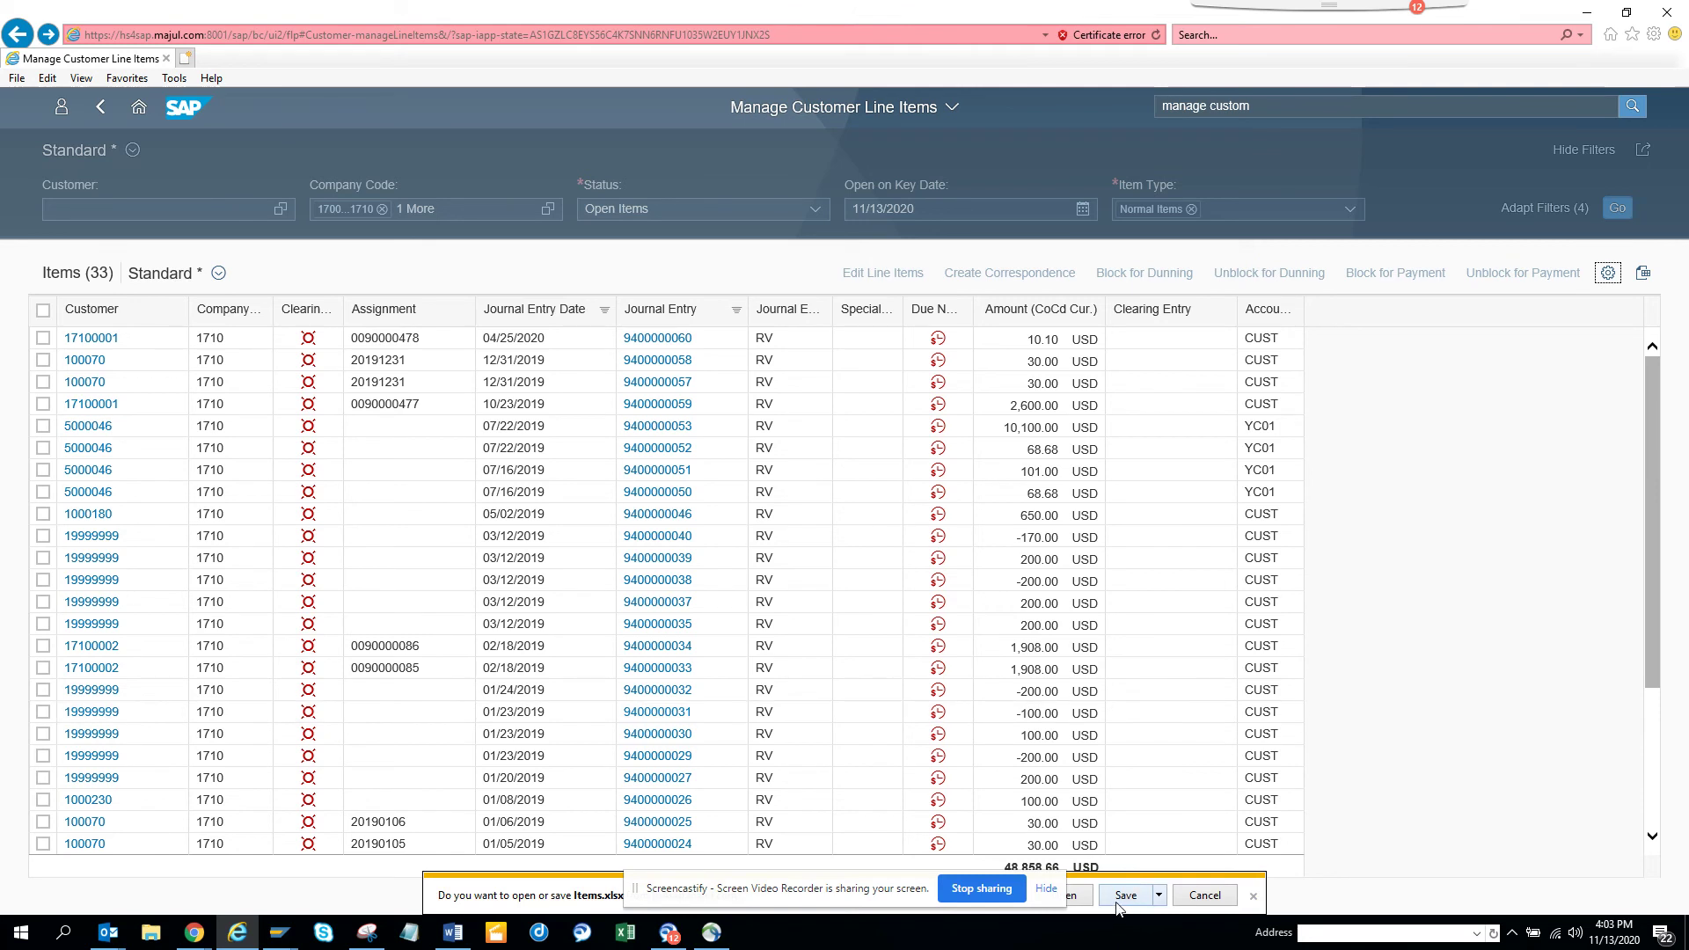
Step: Open the downloaded Items.xlsx in Excel, allowing it through the security prompt
click(1083, 901)
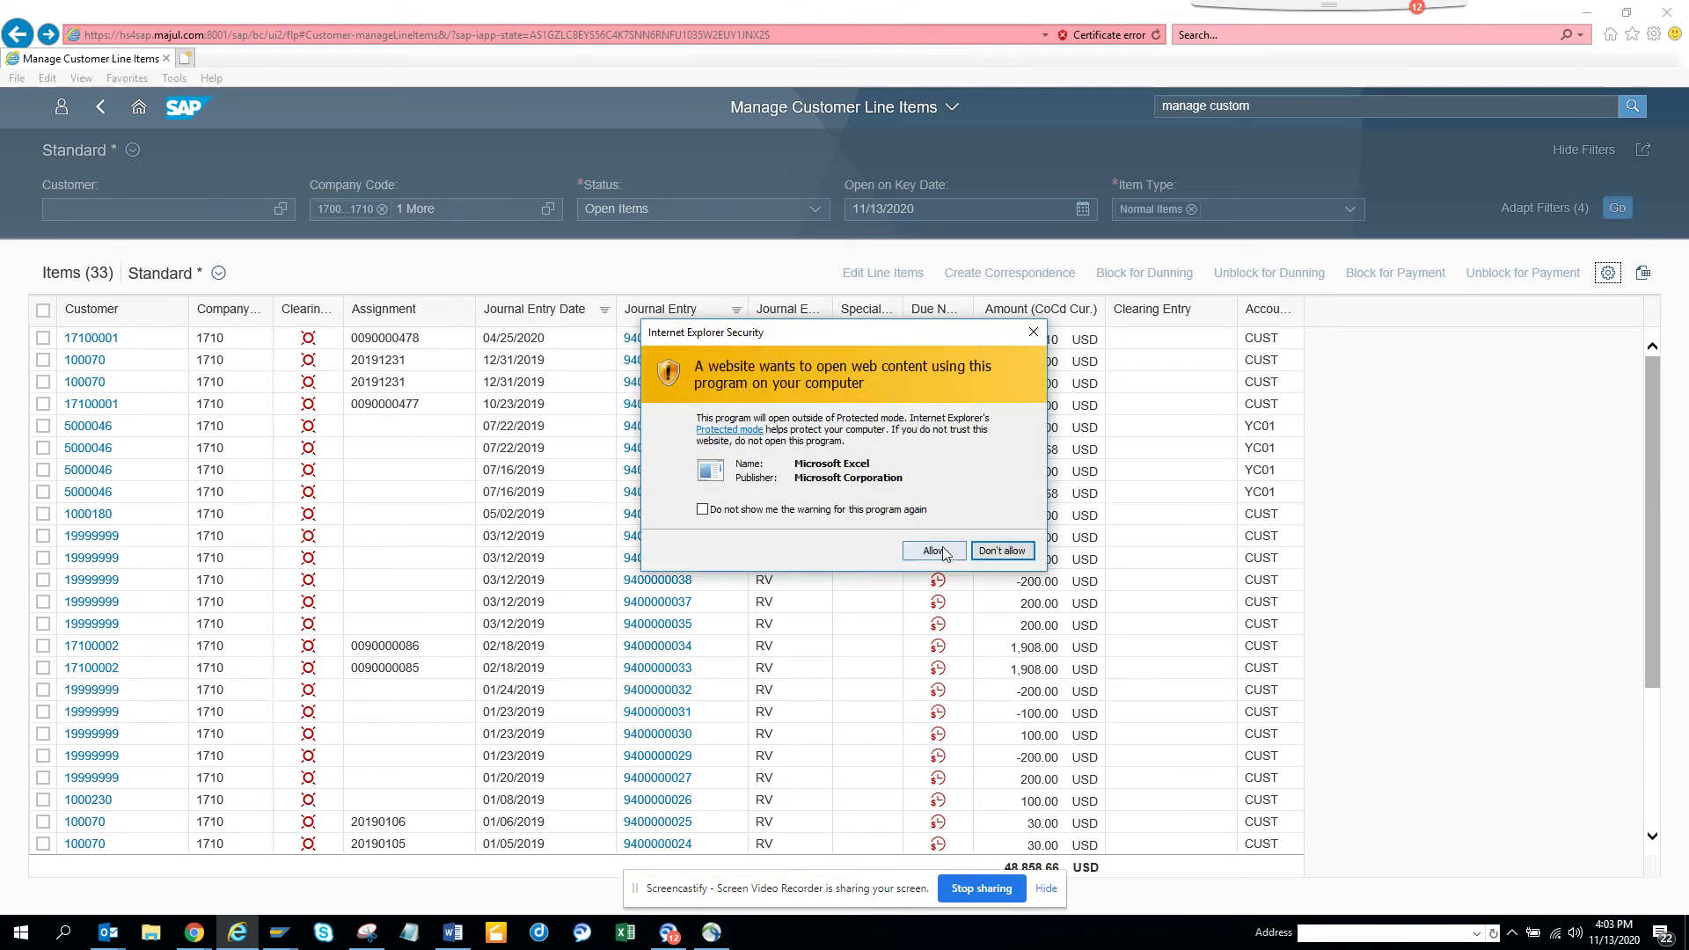
click(933, 551)
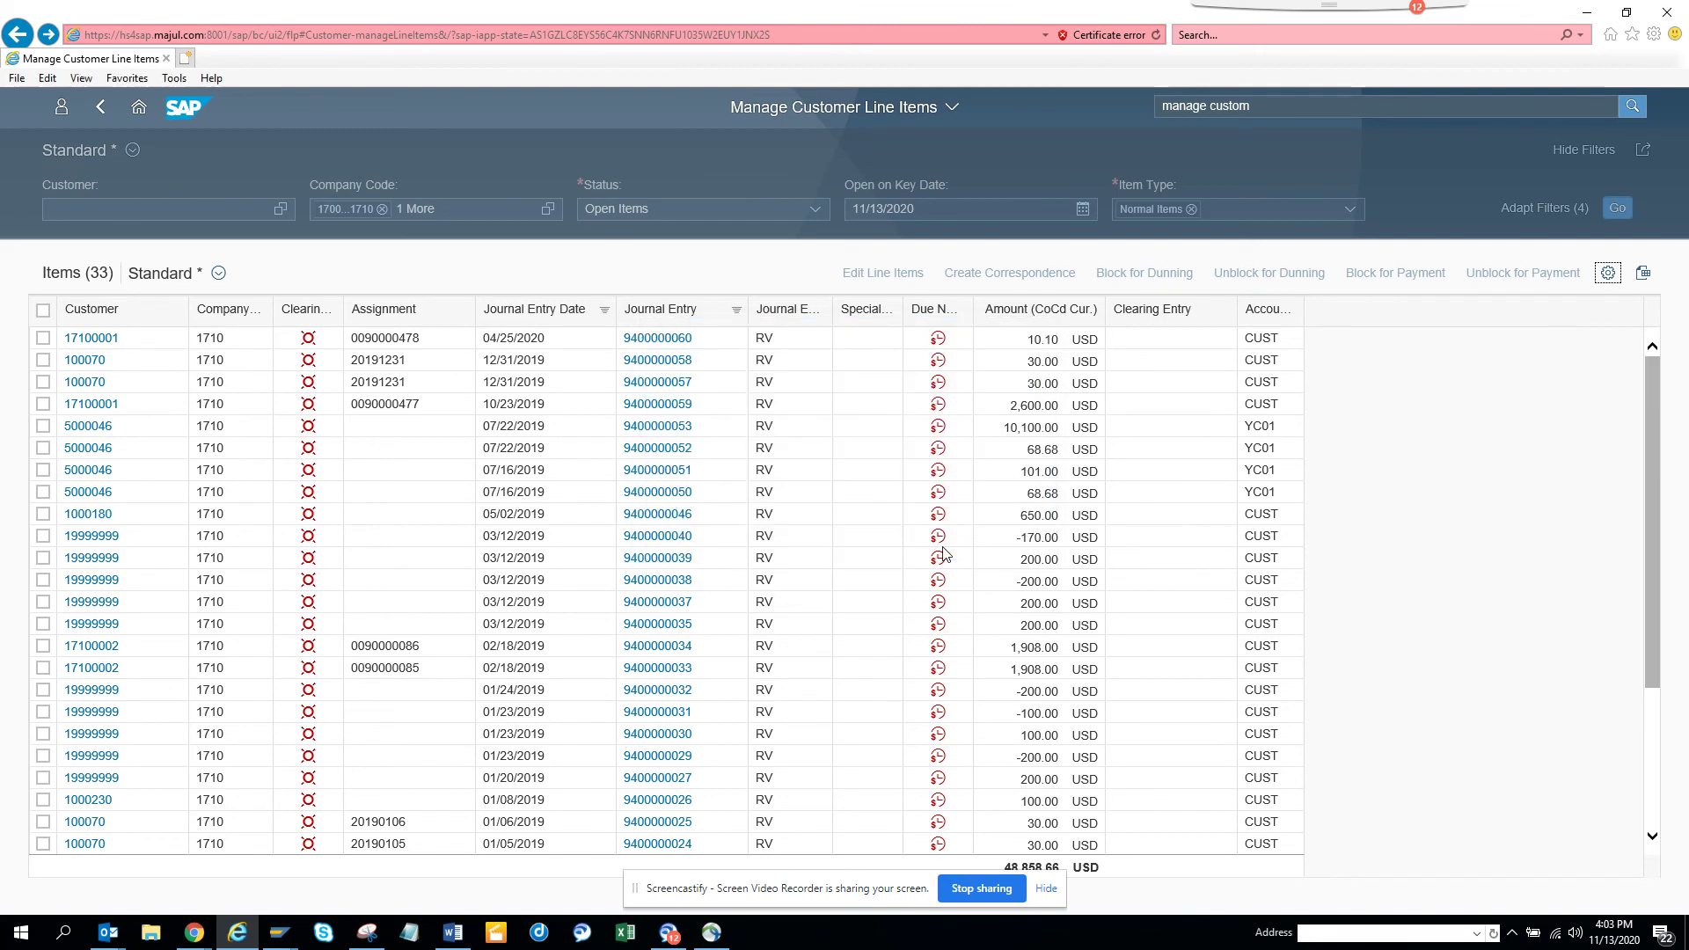